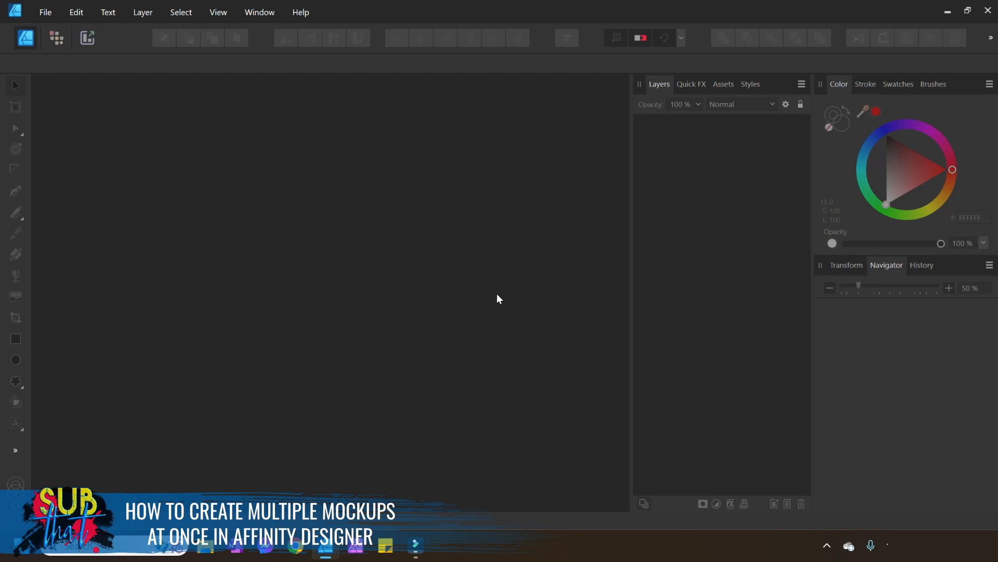
# - Create a 1000 × 1000 px document at 96 DPI from the APP PROMO GRAPHIC preset, in pixels with an artboard enabled
pyautogui.click(47, 8)
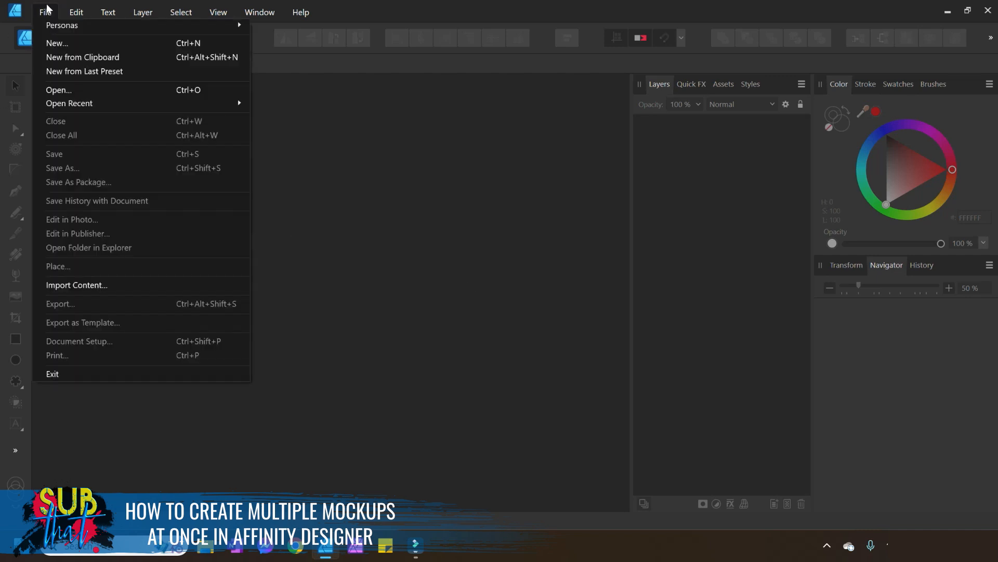
pyautogui.click(71, 40)
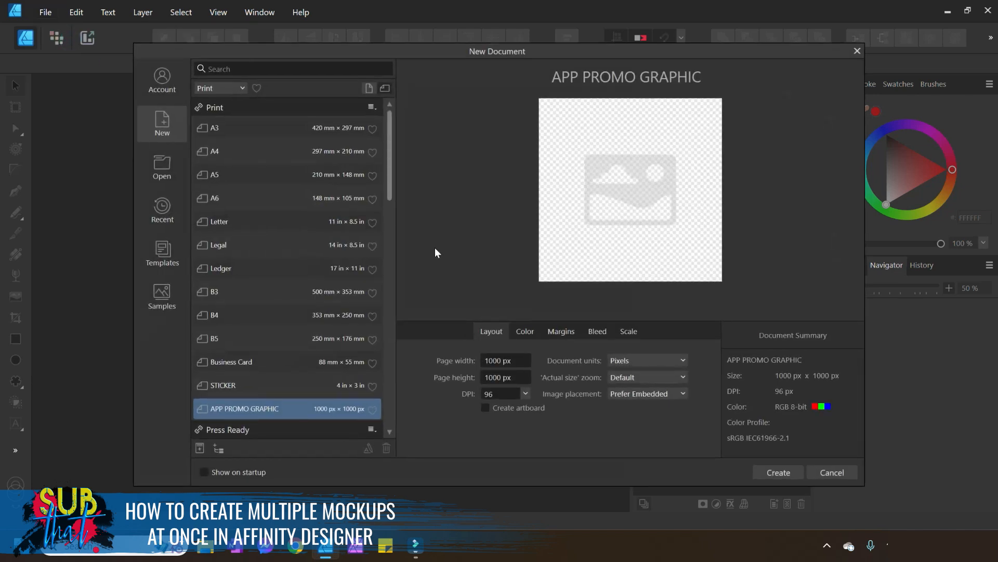
pyautogui.click(513, 361)
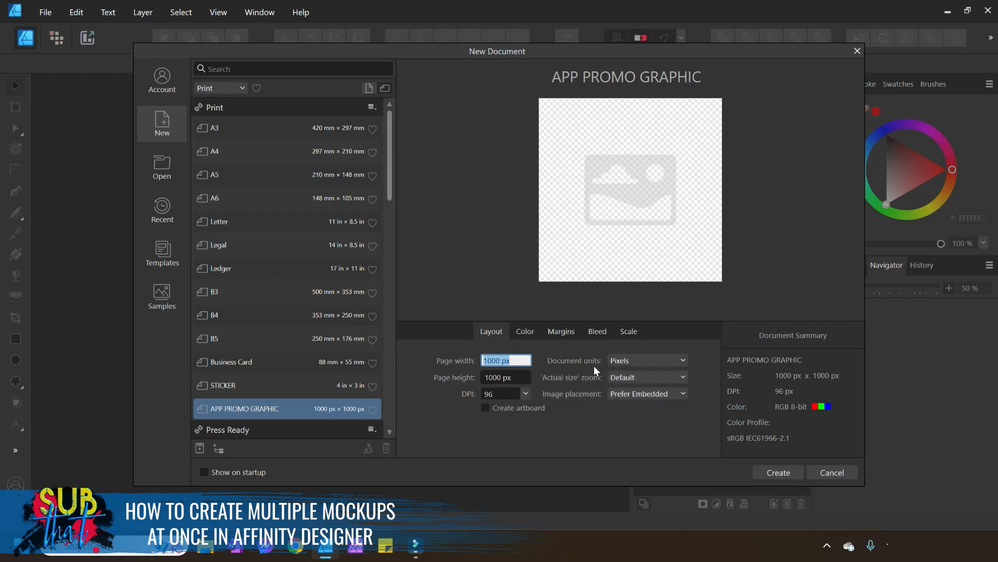
pyautogui.click(641, 363)
pyautogui.click(631, 376)
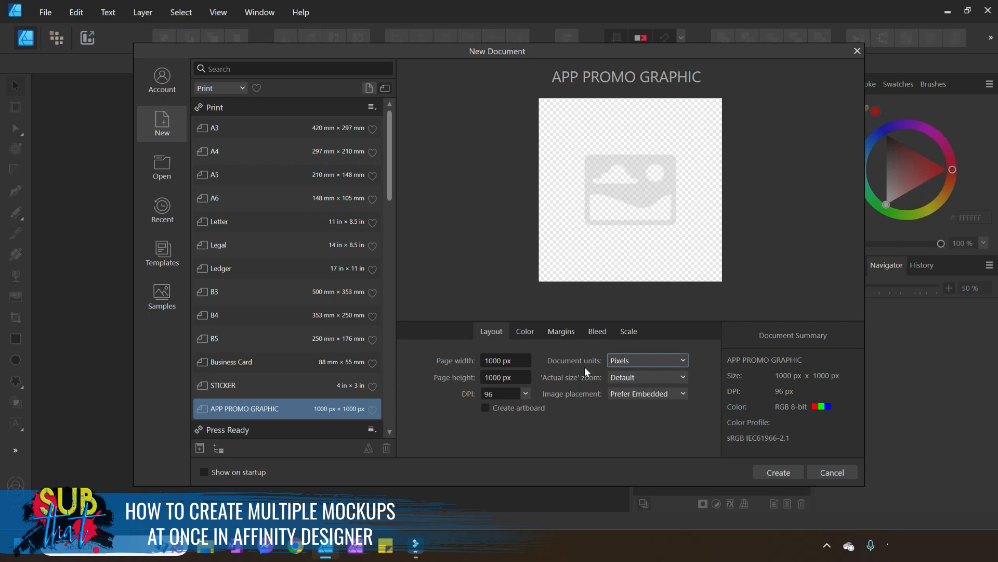
pyautogui.click(485, 408)
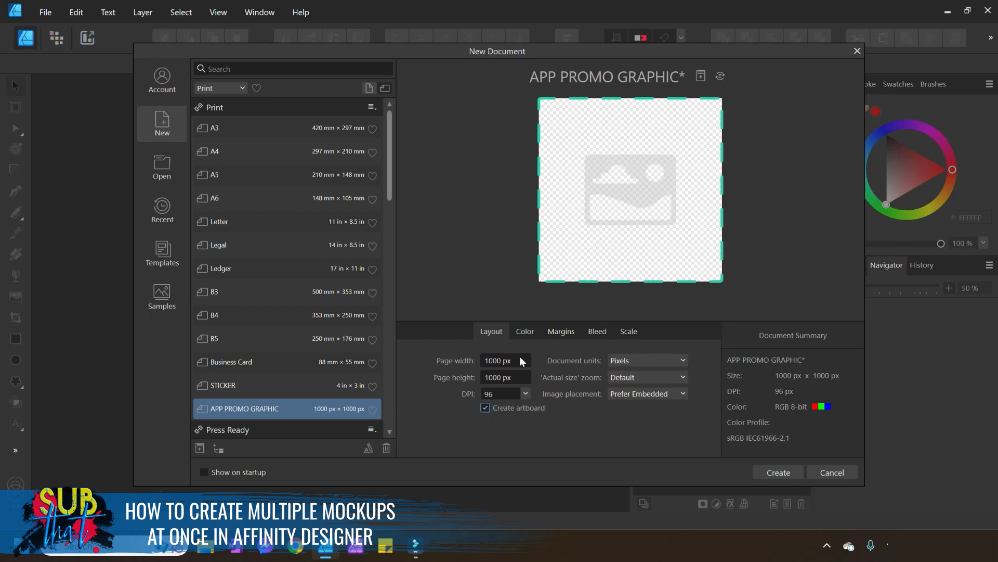
pyautogui.click(524, 331)
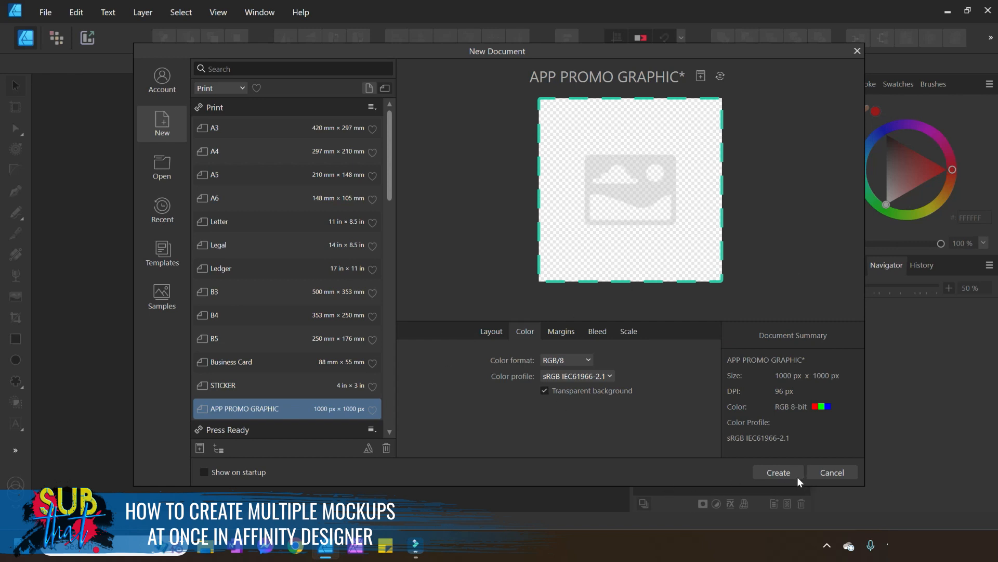
pyautogui.click(774, 473)
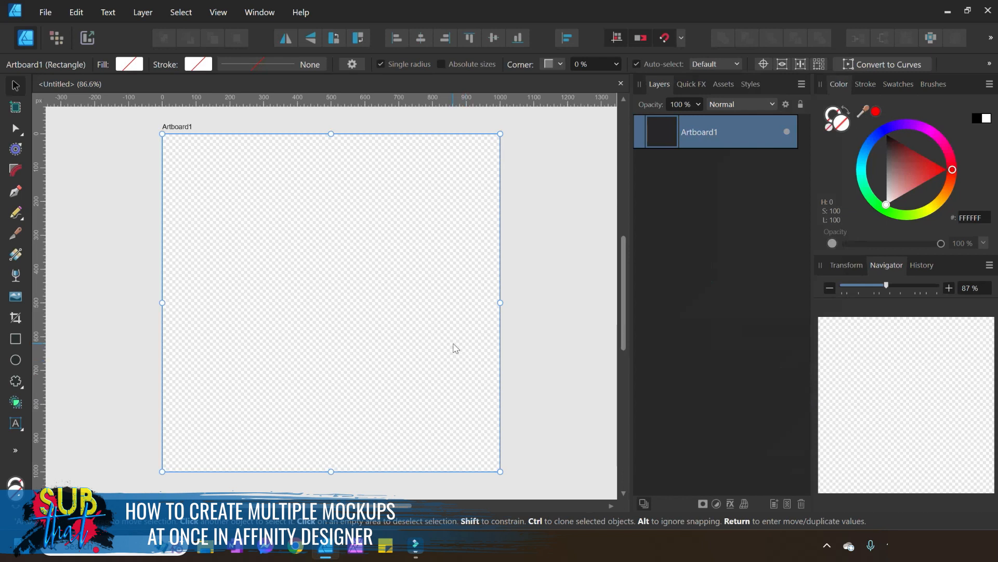
# - Duplicate the artboard and place the copy to the right of the original, leaving a gap between them
pyautogui.click(834, 288)
pyautogui.click(834, 288)
pyautogui.moveTo(357, 503); pyautogui.dragTo(442, 502)
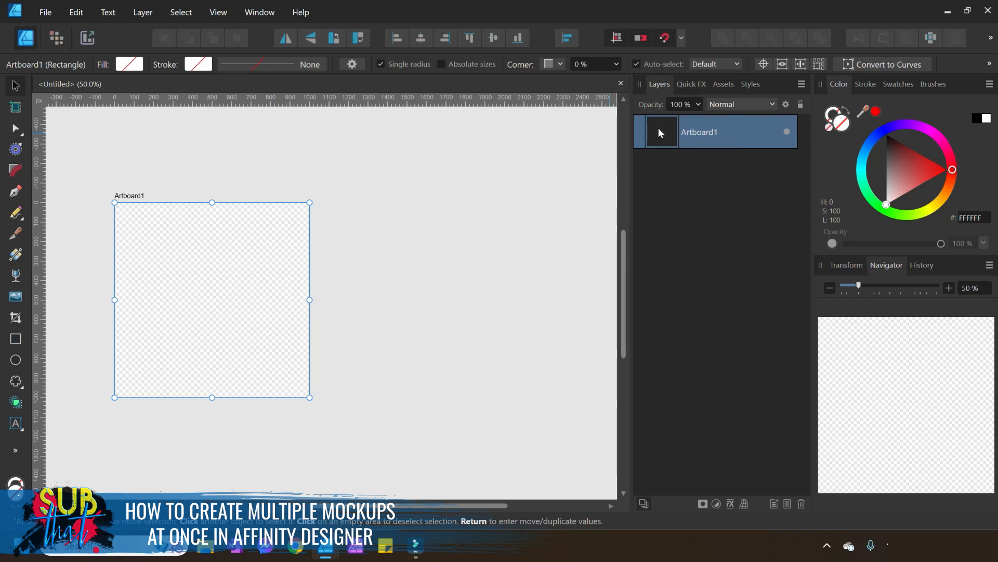
pyautogui.rightClick(722, 132)
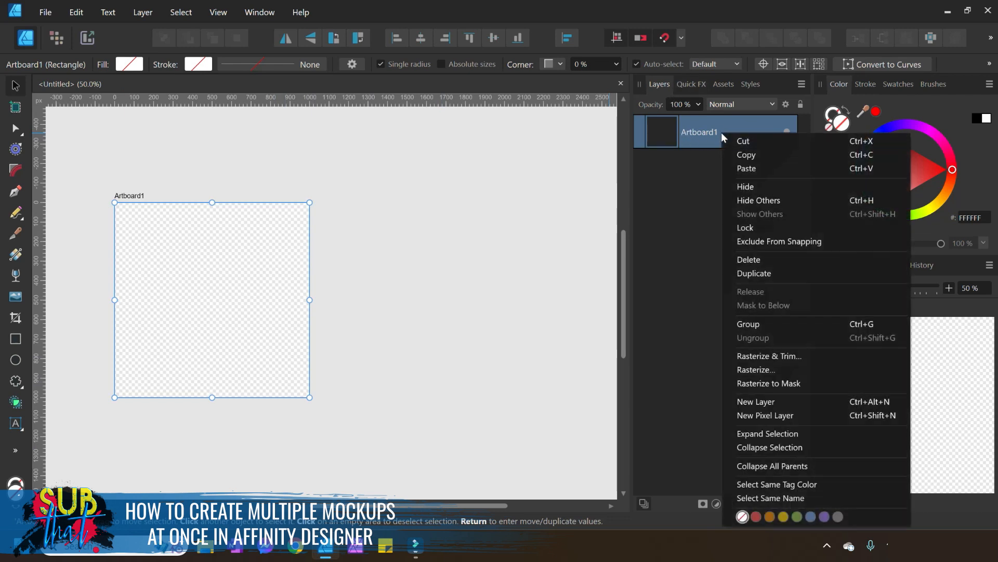
pyautogui.click(785, 272)
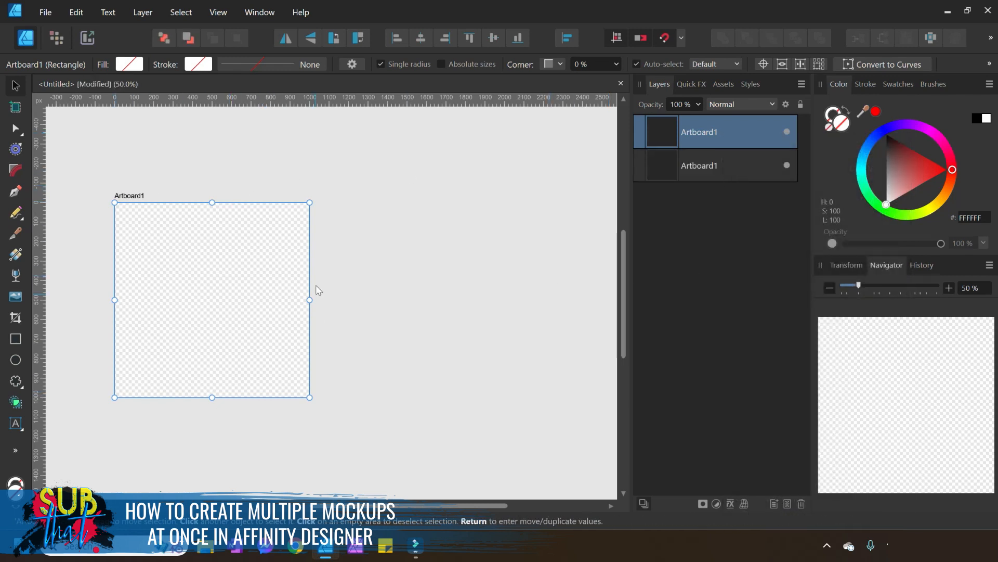
pyautogui.moveTo(177, 289); pyautogui.dragTo(444, 291)
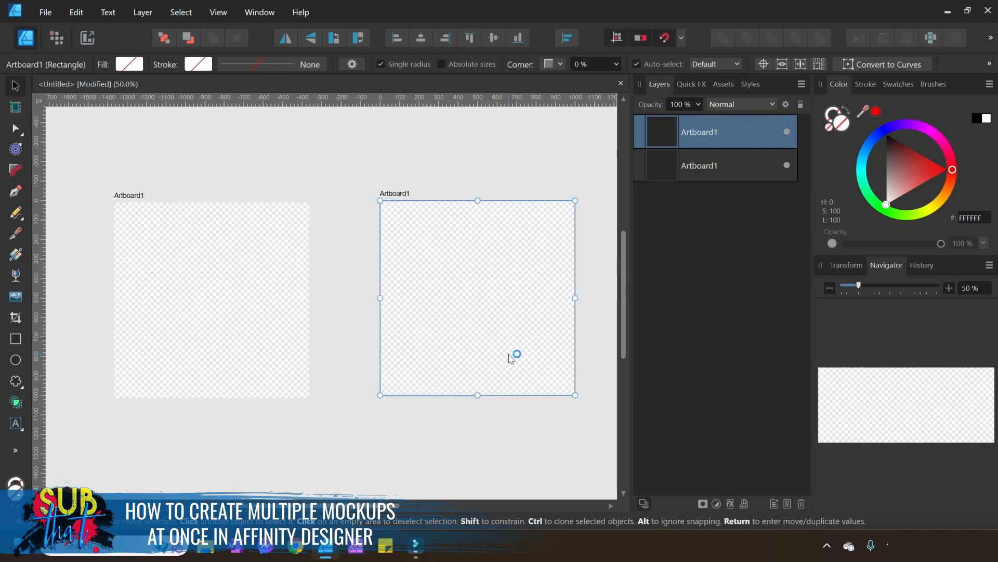
# - Duplicate the second artboard and place the copy to its right, forming an evenly spaced row of three artboards
pyautogui.hotkey('ctrl', 'j')
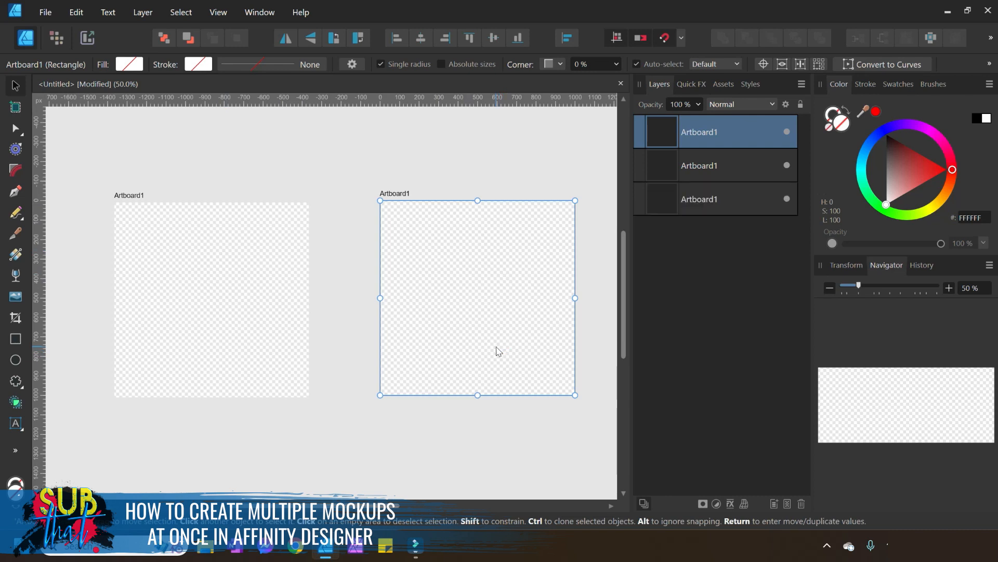
pyautogui.moveTo(382, 507); pyautogui.dragTo(491, 500)
pyautogui.moveTo(262, 294); pyautogui.dragTo(532, 291)
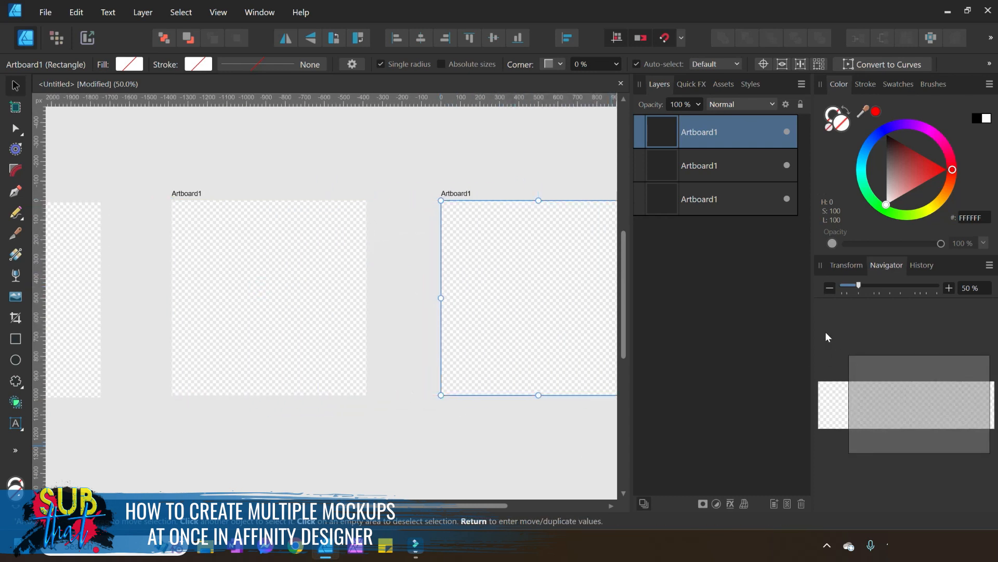
pyautogui.click(830, 287)
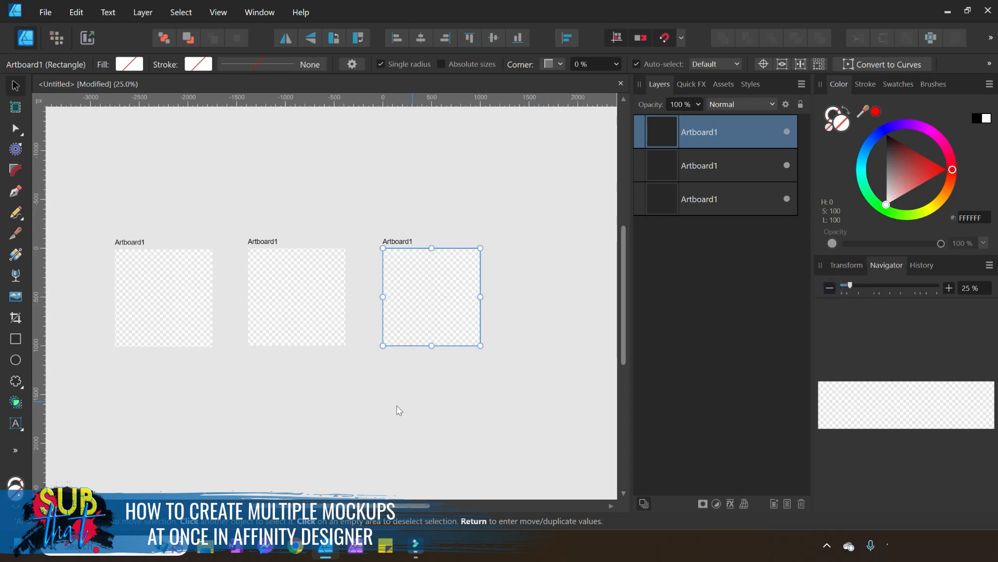
pyautogui.click(423, 379)
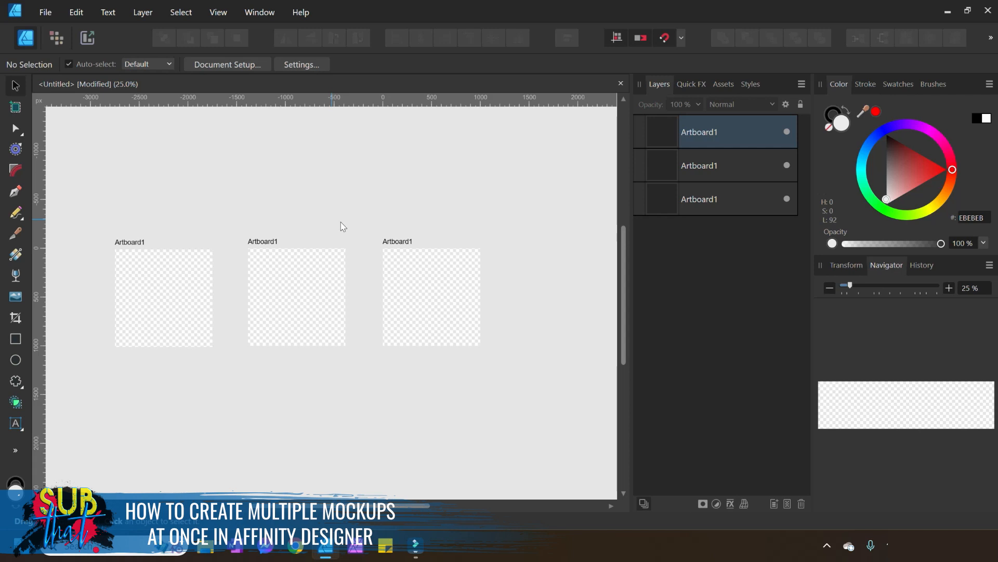
pyautogui.click(402, 264)
pyautogui.moveTo(436, 345)
pyautogui.mouseDown()
pyautogui.moveTo(435, 409)
pyautogui.moveTo(436, 325)
pyautogui.mouseUp()
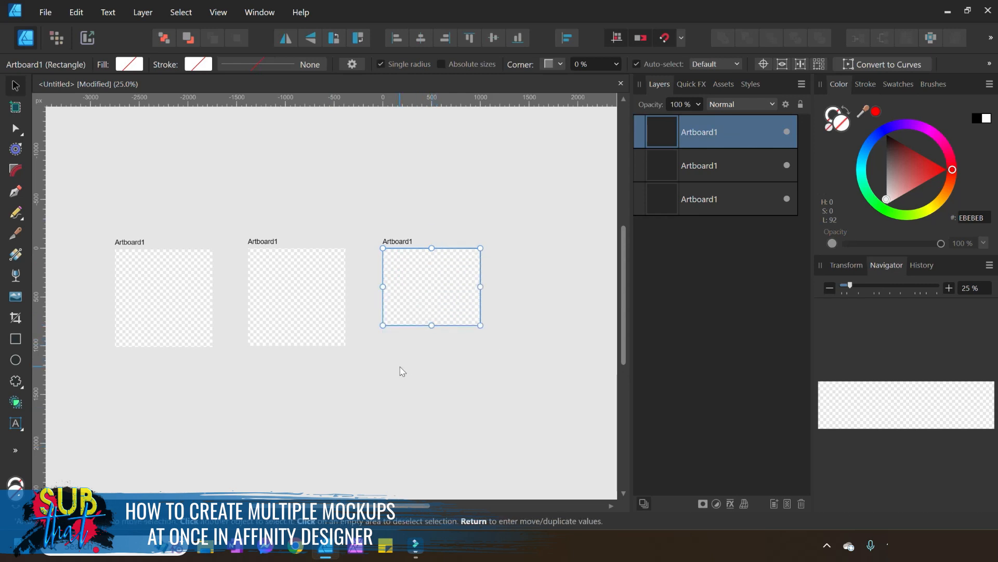
pyautogui.hotkey('ctrl', 'z')
pyautogui.click(407, 399)
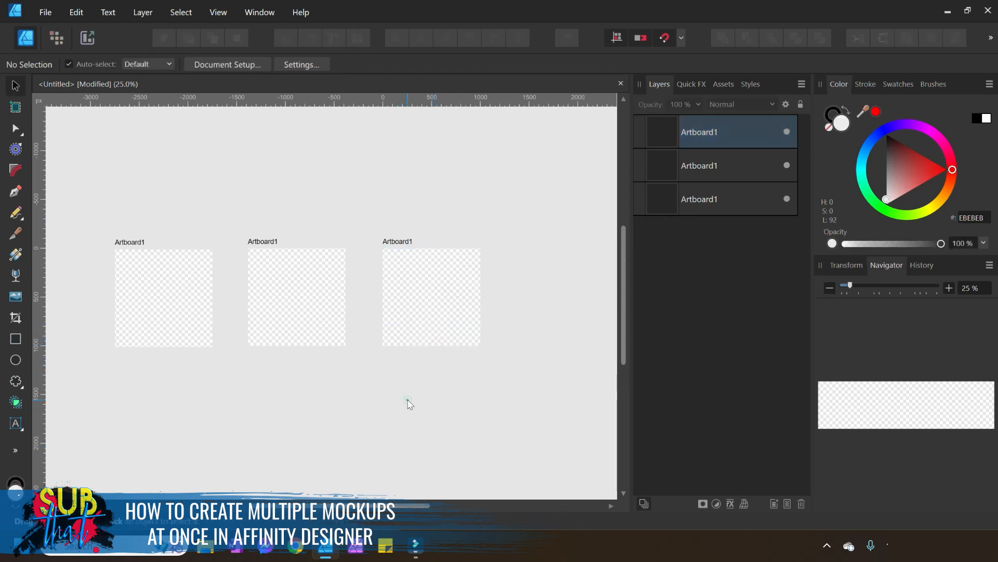
# - Rename the leftmost artboard MOCKUP_TSHIRT and the middle artboard MOCKUP_MUG
pyautogui.click(714, 201)
pyautogui.doubleClick(714, 200)
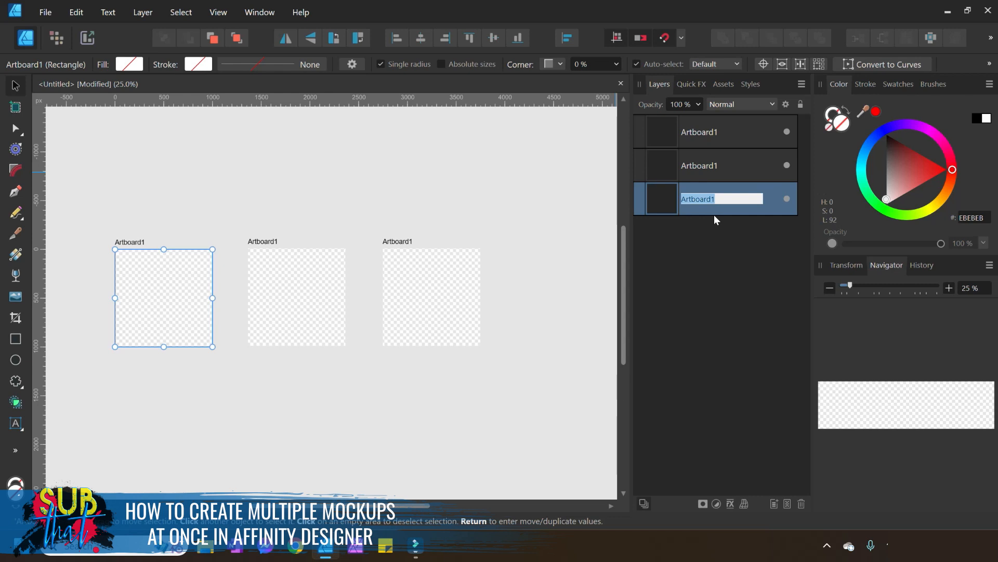
pyautogui.write('MOCKUP_TSHIRT')
pyautogui.press('Return')
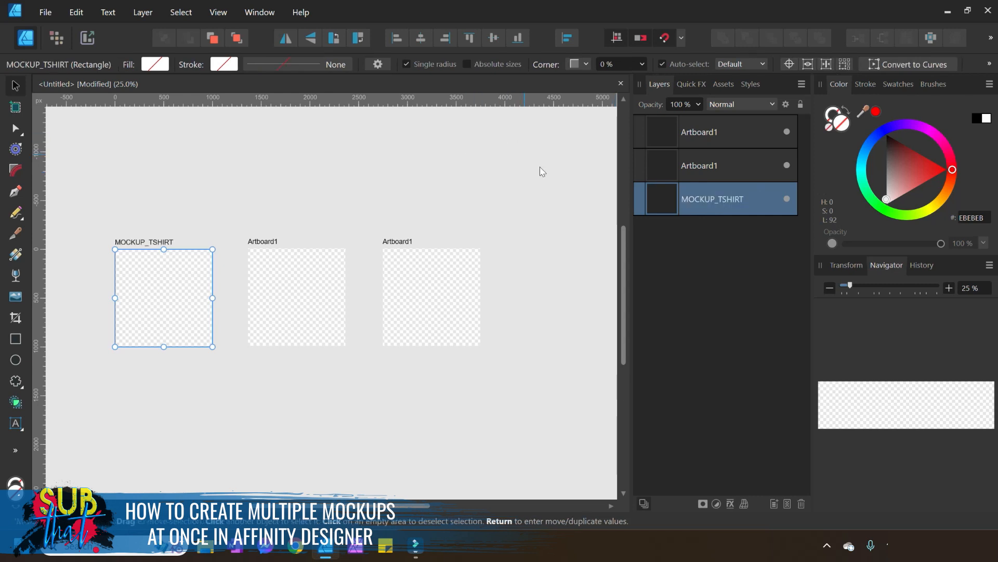
pyautogui.doubleClick(709, 165)
pyautogui.write('MOCKUP_MUG')
pyautogui.press('Return')
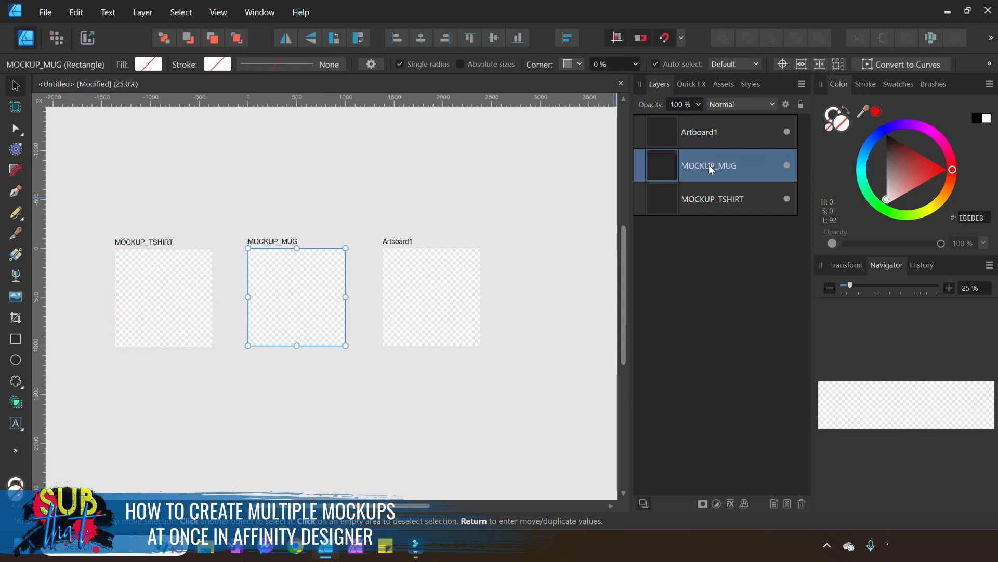
# - Rename the rightmost artboard MOCKUP_PILLOW and deselect it
pyautogui.doubleClick(709, 137)
pyautogui.write('MOCKUP')
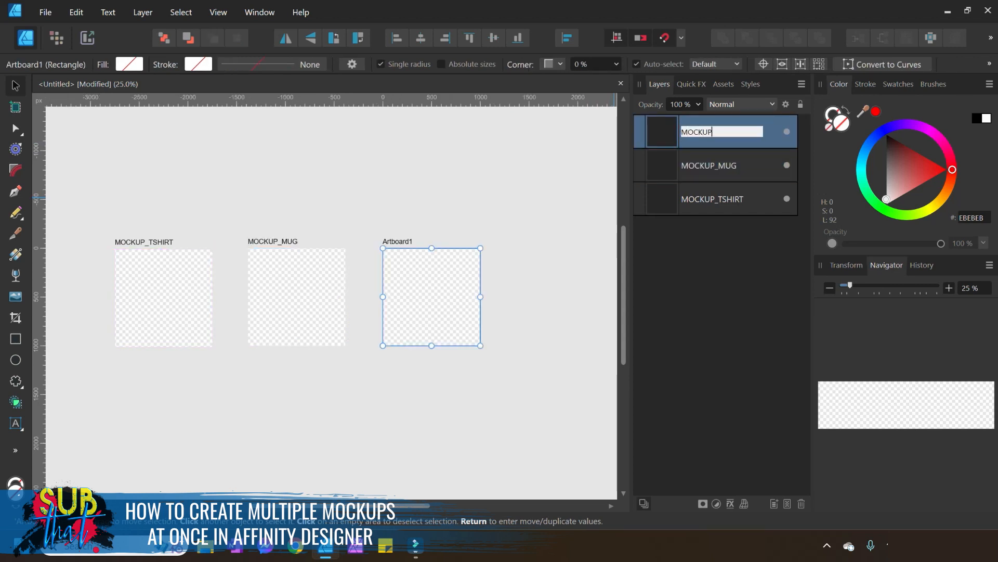
pyautogui.write('_PILLOW')
pyautogui.press('Return')
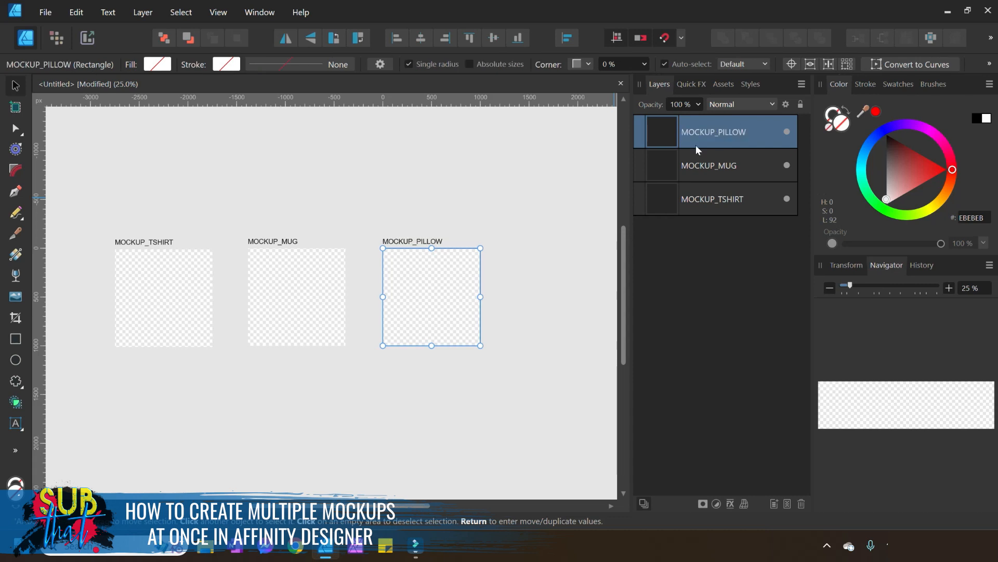
pyautogui.click(437, 393)
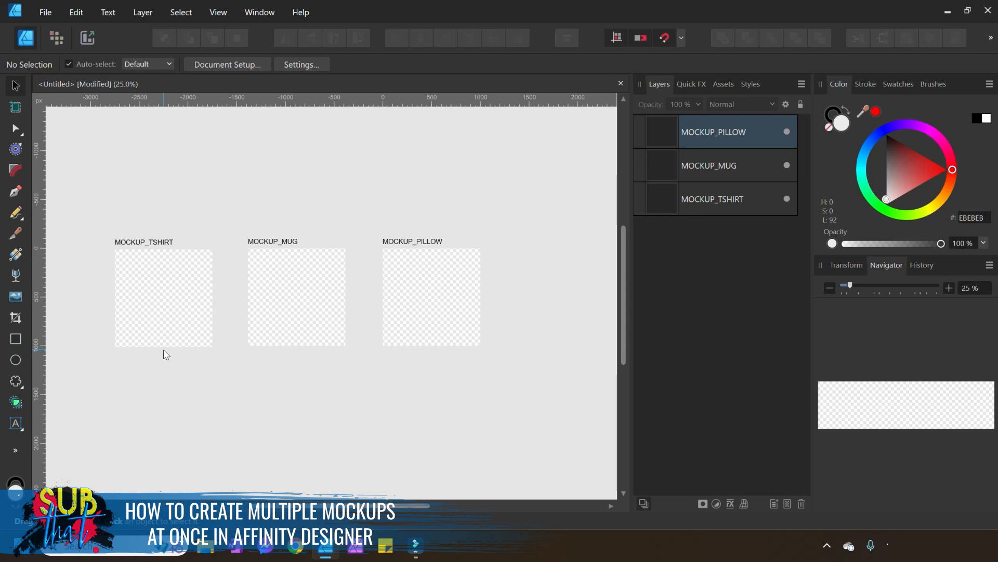
pyautogui.click(181, 376)
# - For the MOCKUP_TSHIRT artboard, choose FALL WHITE TSHIRT MOCKUP WITH SWEATER 1.0 from MOCKUP BLANKS > TSHIRT > FALL SHIRT MOCKUPS as the image to place
pyautogui.click(730, 201)
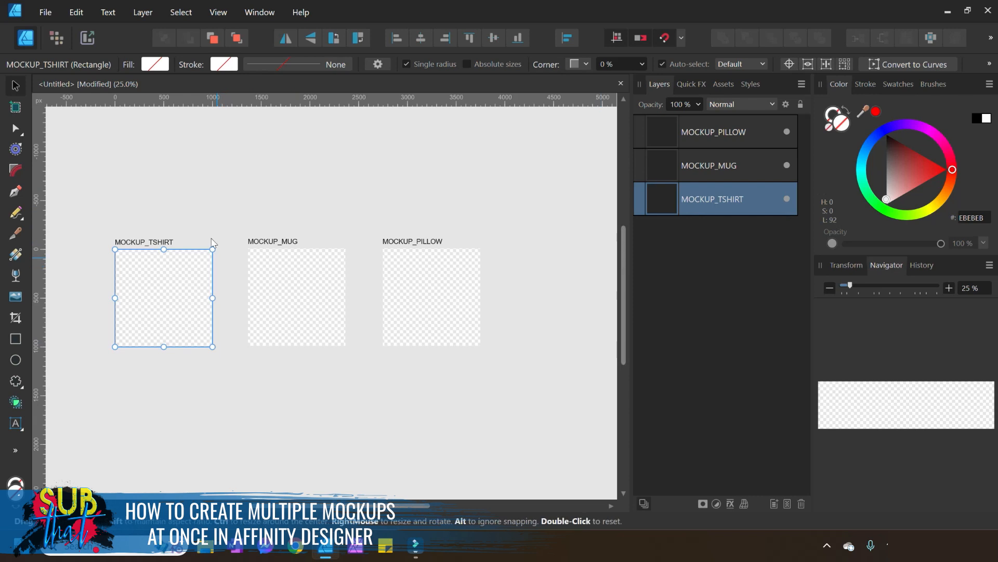
pyautogui.click(15, 296)
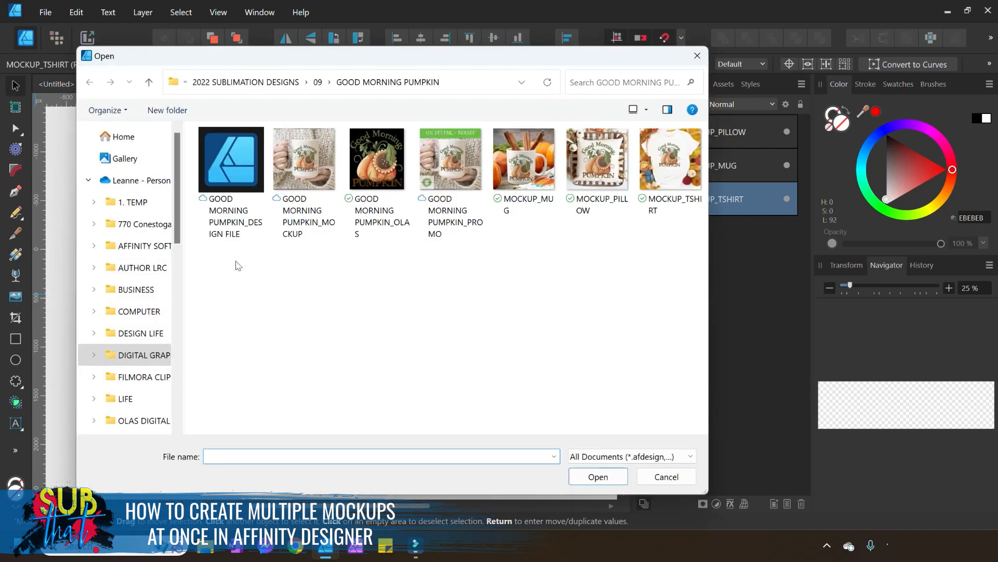
pyautogui.click(148, 355)
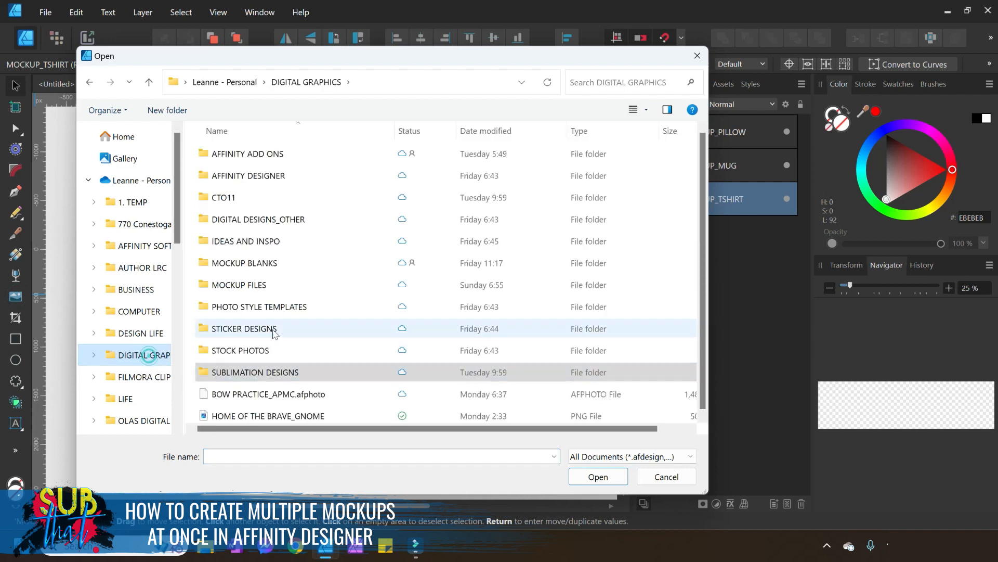
pyautogui.doubleClick(245, 263)
pyautogui.scroll(-3, 364, 255)
pyautogui.scroll(-2, 334, 243)
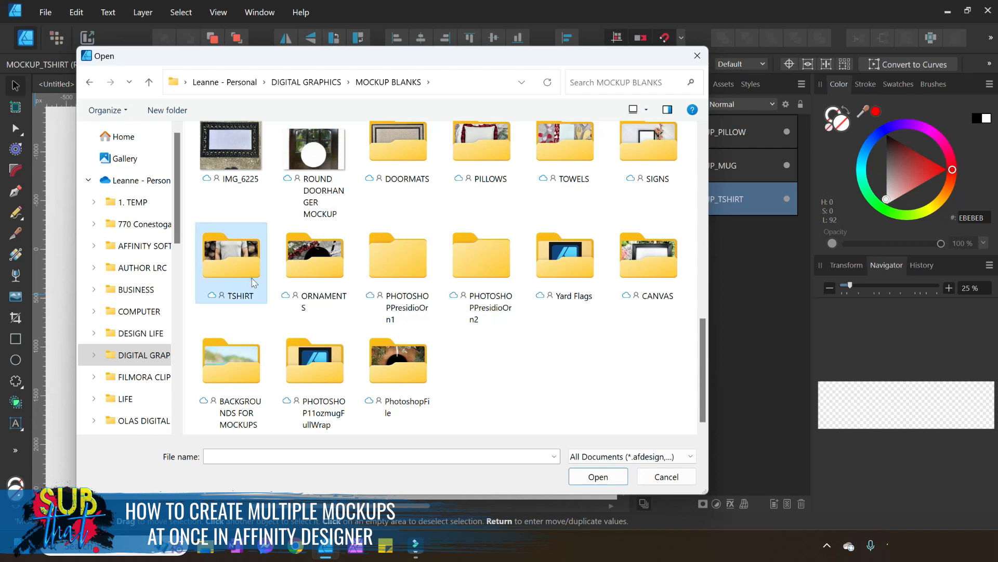
pyautogui.doubleClick(232, 259)
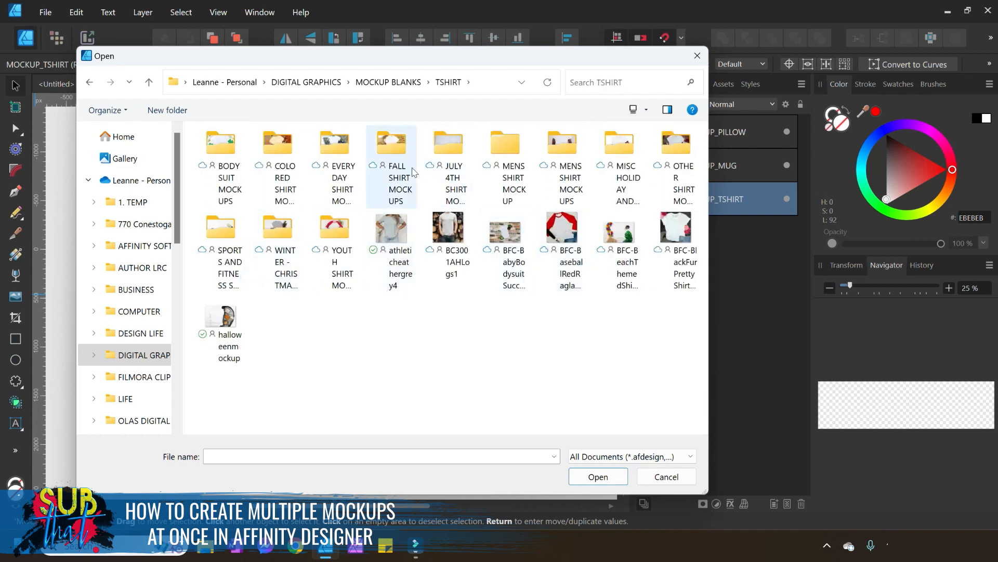
pyautogui.doubleClick(391, 146)
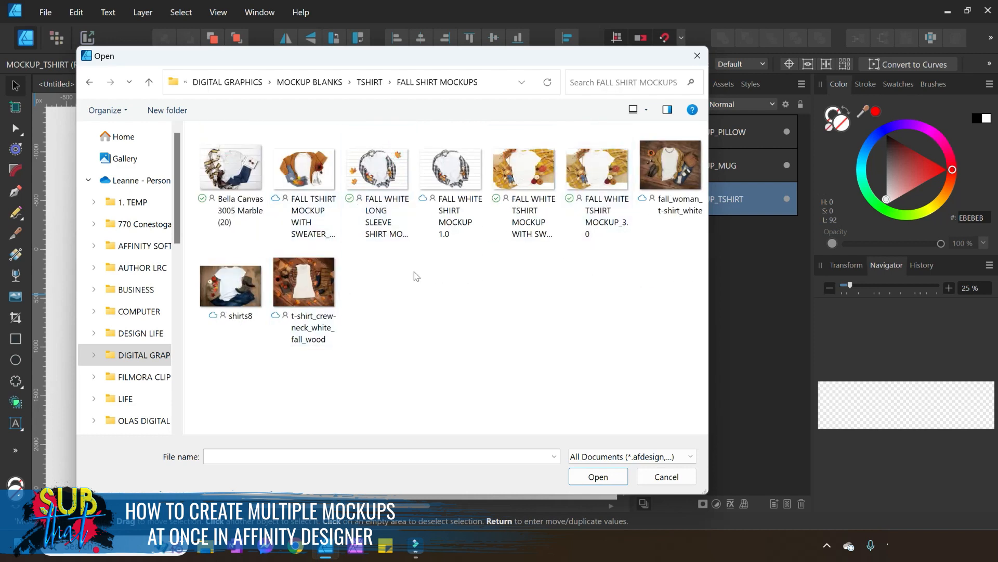
pyautogui.click(454, 188)
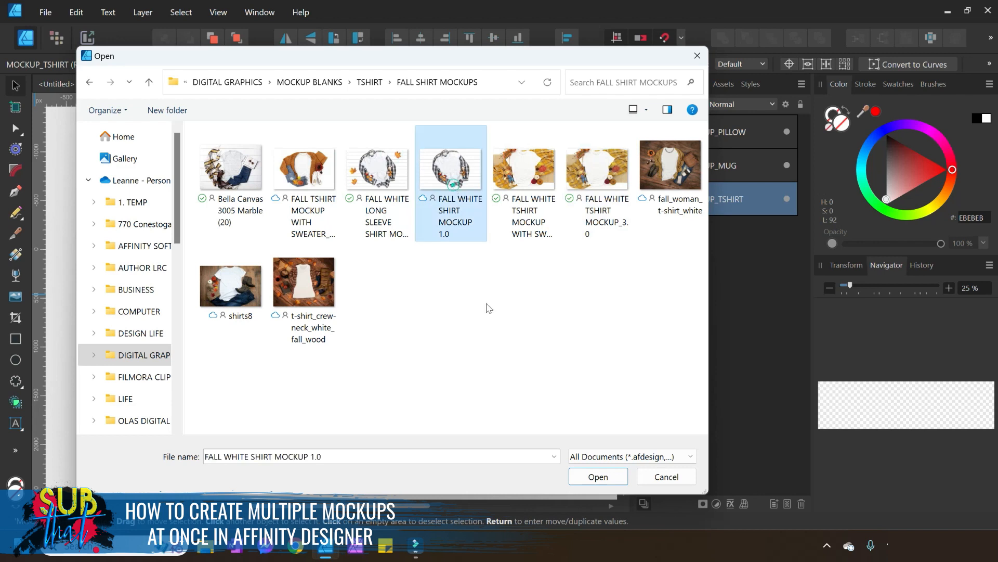
pyautogui.click(517, 165)
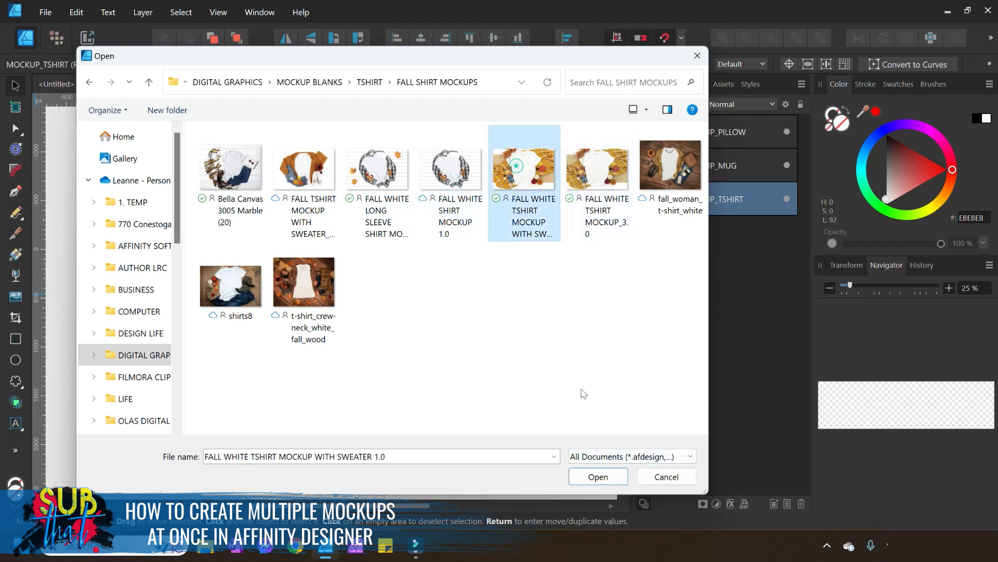
pyautogui.click(598, 477)
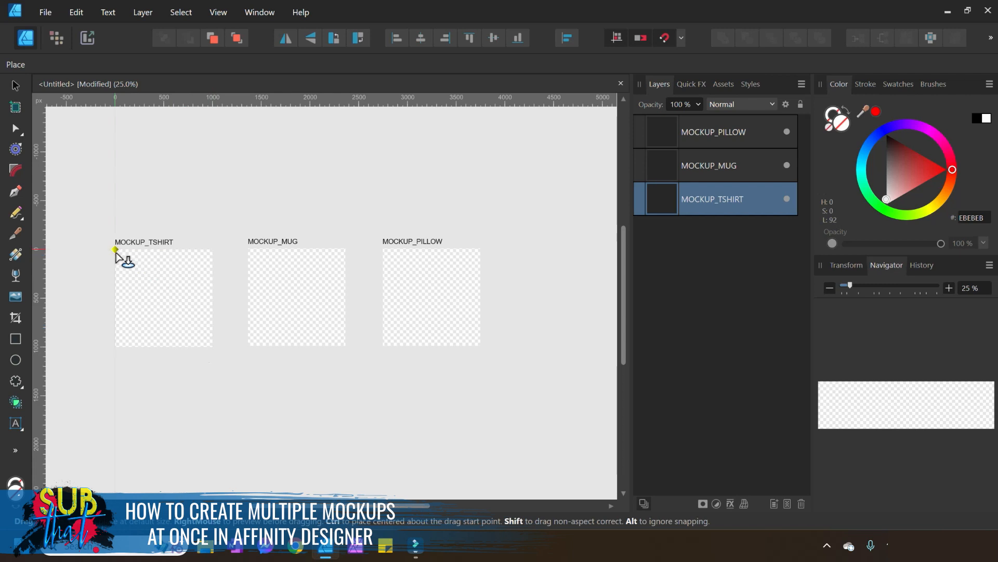
# - Place the shirt image at about 33% scale over the MOCKUP_TSHIRT artboard and position it so the shirt is centred in the frame
pyautogui.moveTo(115, 250); pyautogui.dragTo(297, 369)
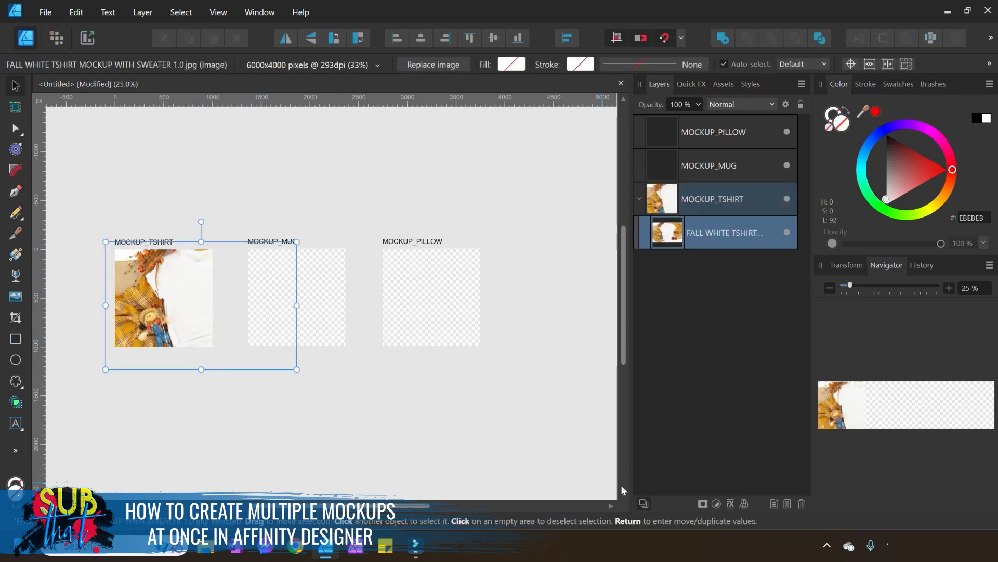
pyautogui.click(949, 288)
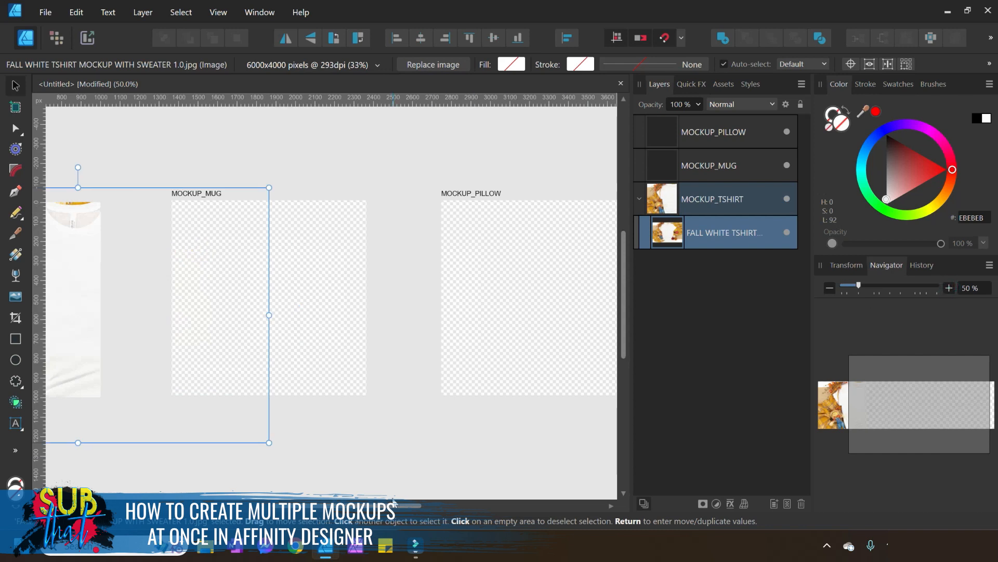
pyautogui.moveTo(393, 505); pyautogui.dragTo(328, 505)
pyautogui.moveTo(328, 303); pyautogui.dragTo(255, 310)
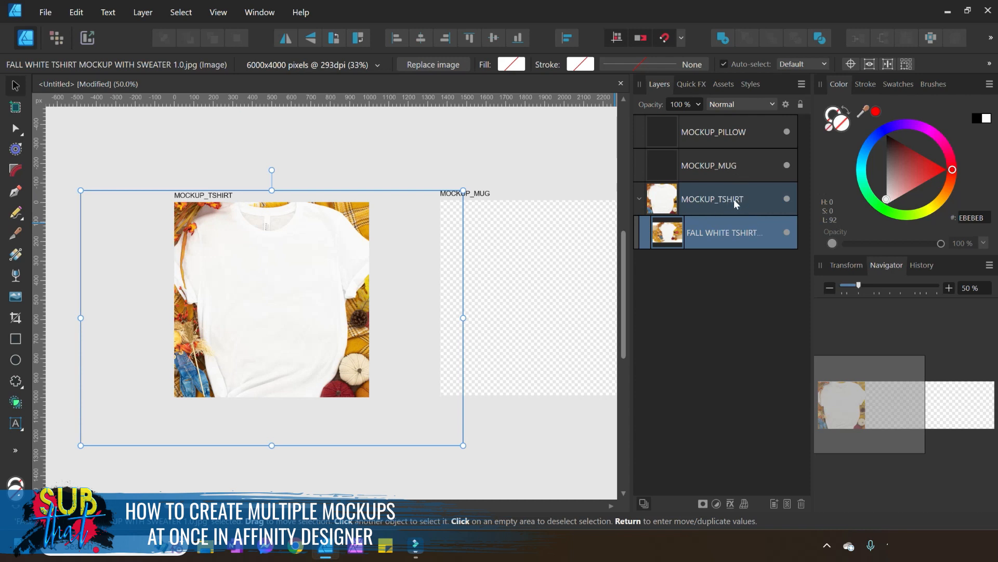
# - Collapse and expand the MOCKUP_TSHIRT artboard's layer group to check that the shirt image is nested inside it
pyautogui.click(639, 200)
pyautogui.click(639, 199)
pyautogui.click(642, 199)
pyautogui.click(636, 199)
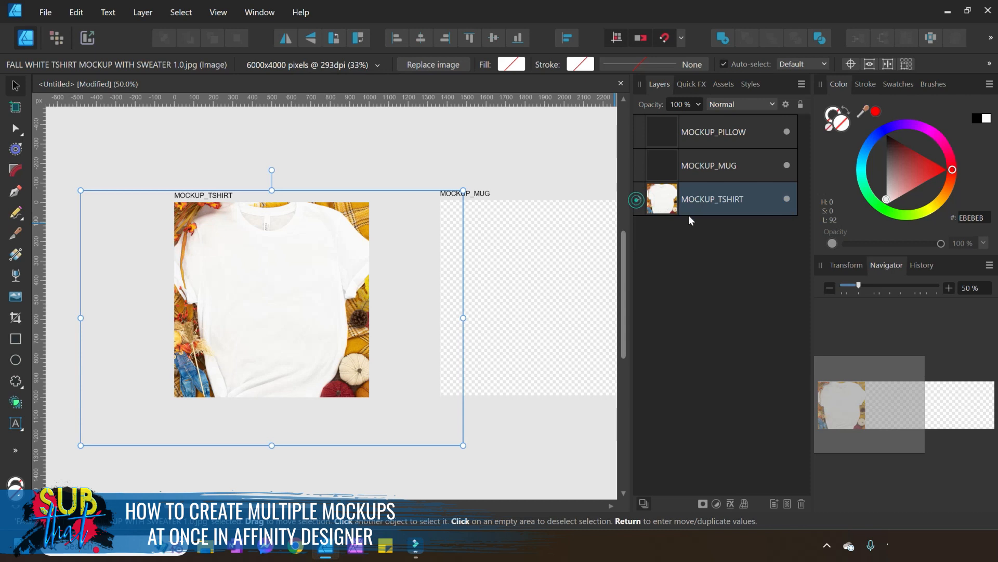
pyautogui.click(636, 199)
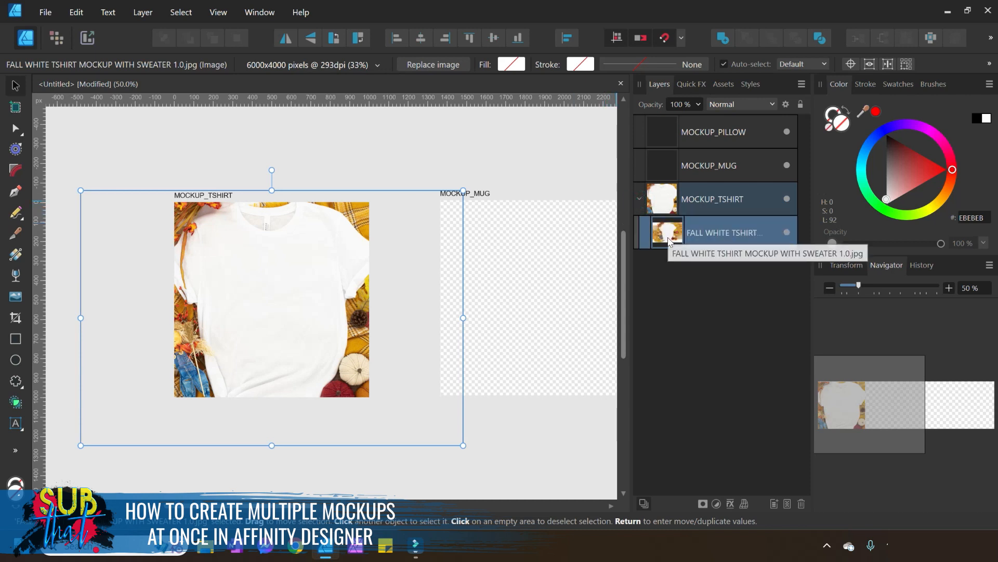
# - Move the FALL WHITE TSHIRT image out of the MOCKUP_TSHIRT artboard into its own layer above it, and compare both layers
pyautogui.moveTo(651, 181); pyautogui.dragTo(673, 298)
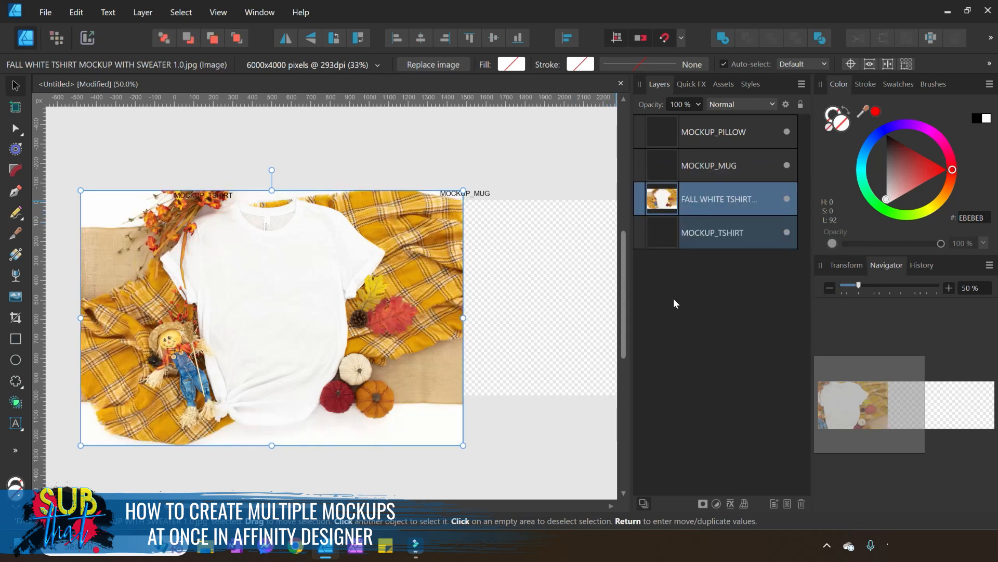
pyautogui.click(503, 155)
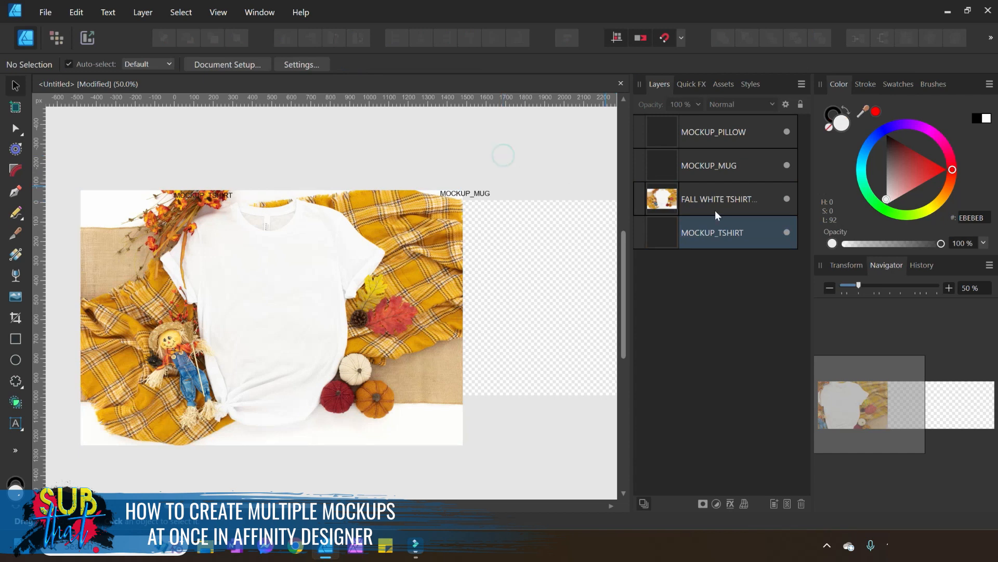
pyautogui.click(713, 242)
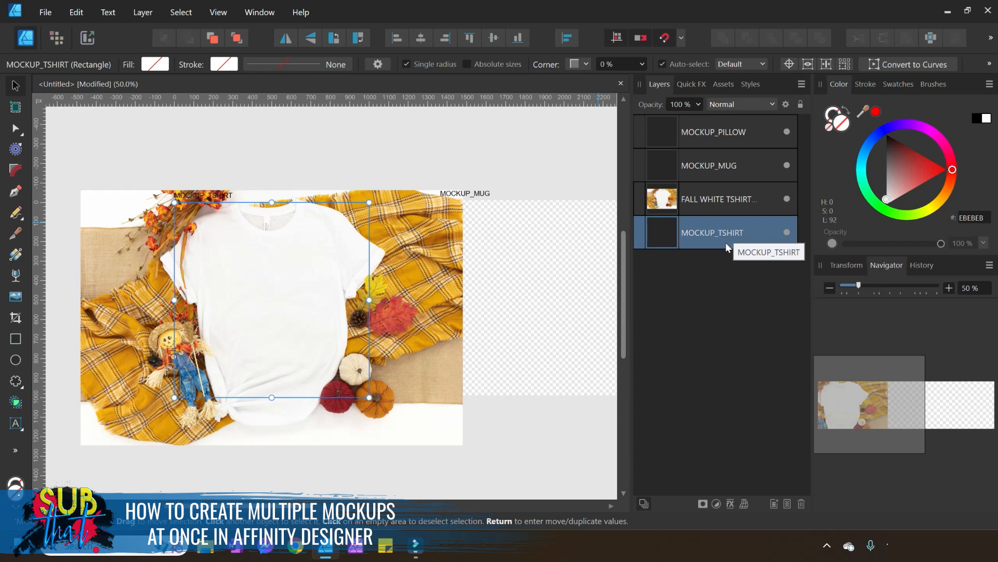
pyautogui.click(711, 202)
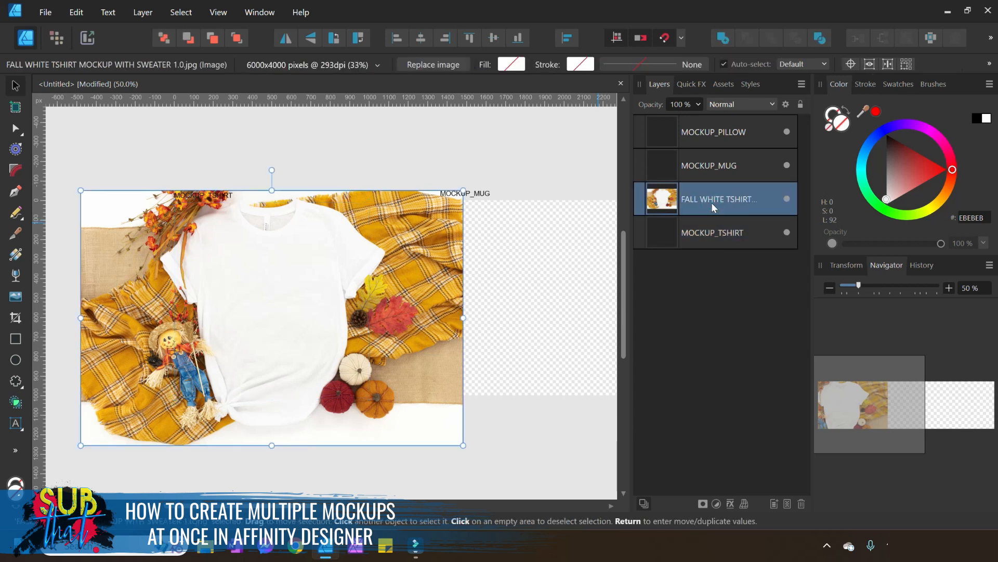
pyautogui.click(716, 233)
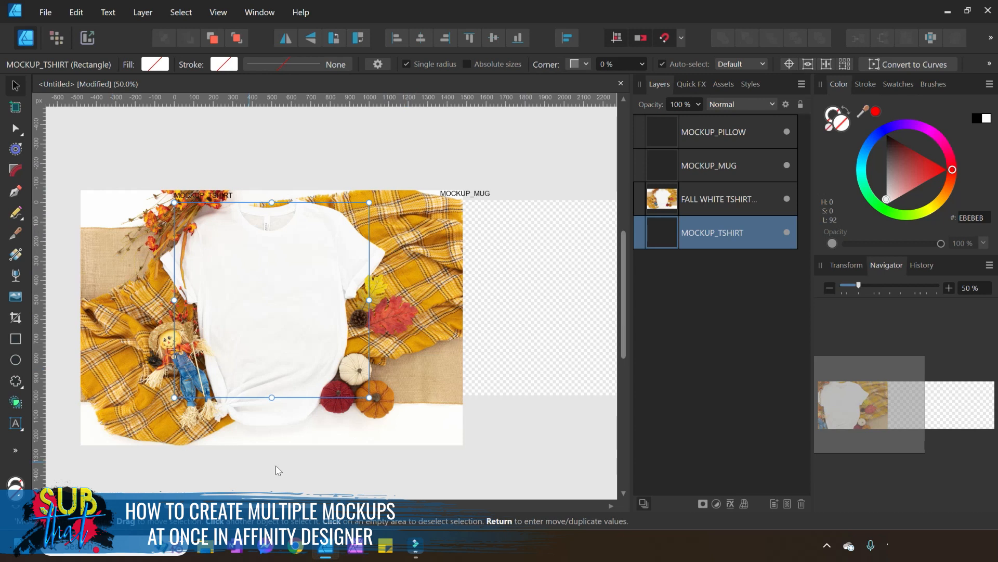
pyautogui.click(696, 200)
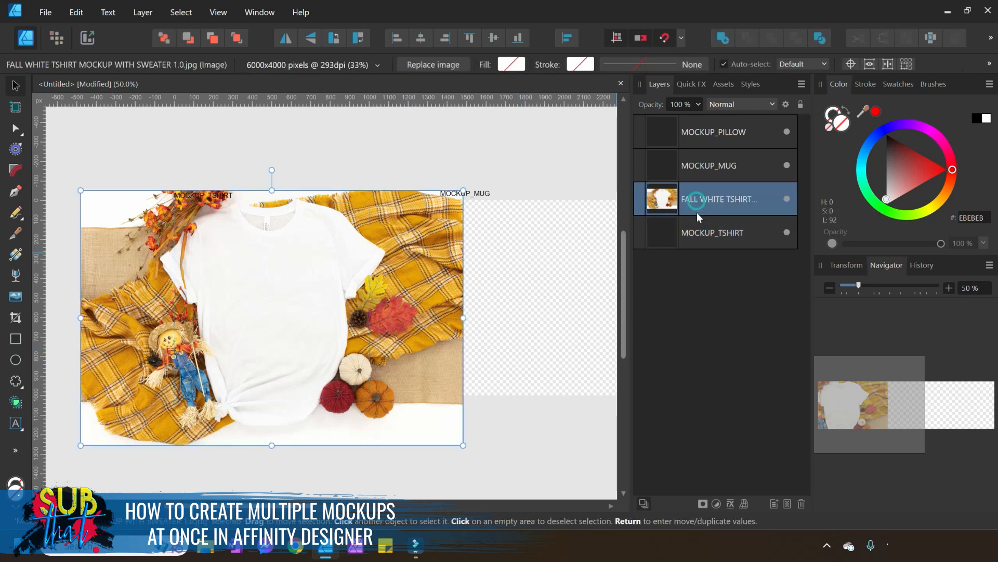
# - Nest the FALL WHITE TSHIRT image inside the MOCKUP_TSHIRT artboard so the artboard clips it
pyautogui.moveTo(666, 200)
pyautogui.mouseDown()
pyautogui.moveTo(732, 255)
pyautogui.moveTo(735, 233)
pyautogui.moveTo(716, 202)
pyautogui.moveTo(722, 236)
pyautogui.moveTo(709, 234)
pyautogui.mouseUp()
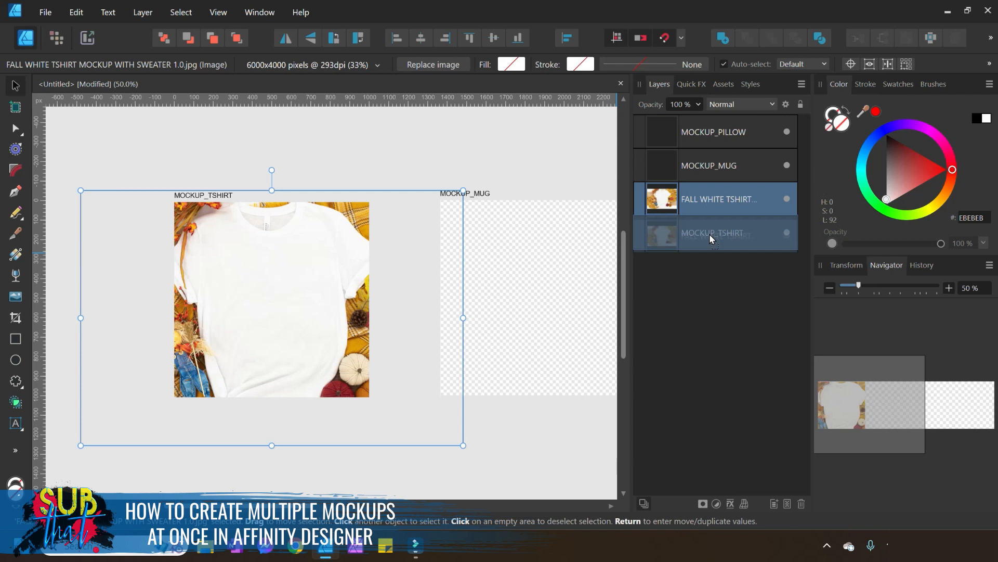
pyautogui.moveTo(709, 233); pyautogui.dragTo(710, 233)
pyautogui.click(639, 198)
pyautogui.click(639, 199)
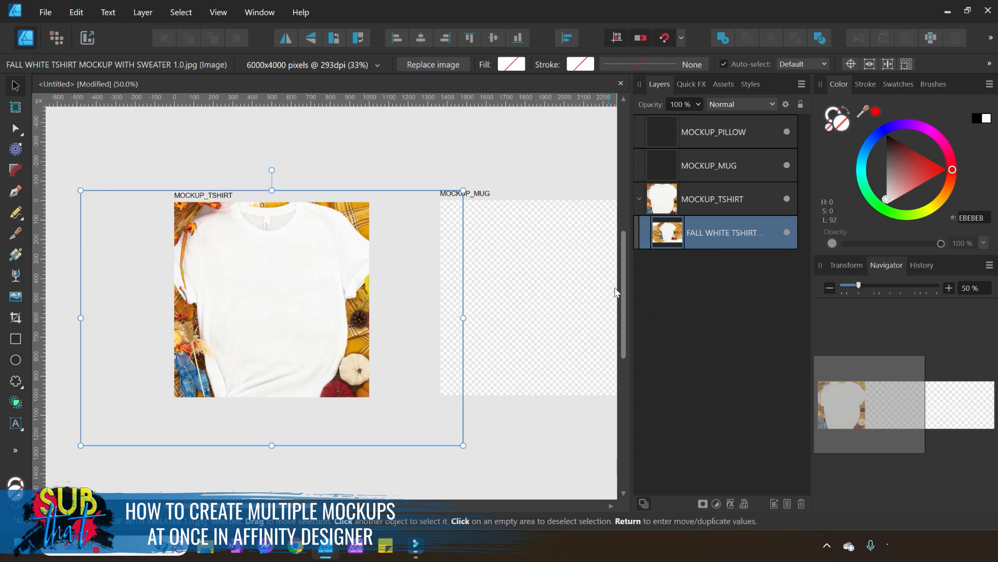
# - Nudge the shirt image and move the MOCKUP_TSHIRT artboard slightly so its top edge lines up with MOCKUP_MUG
pyautogui.moveTo(236, 279)
pyautogui.mouseDown()
pyautogui.moveTo(232, 261)
pyautogui.moveTo(265, 281)
pyautogui.moveTo(231, 274)
pyautogui.moveTo(242, 281)
pyautogui.mouseUp()
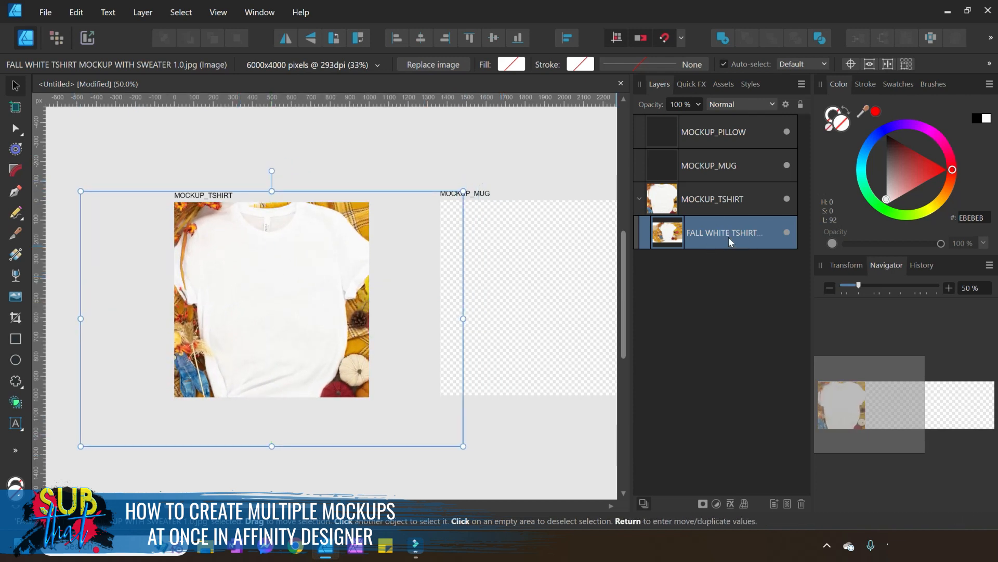
pyautogui.click(738, 200)
pyautogui.moveTo(294, 305); pyautogui.dragTo(295, 330)
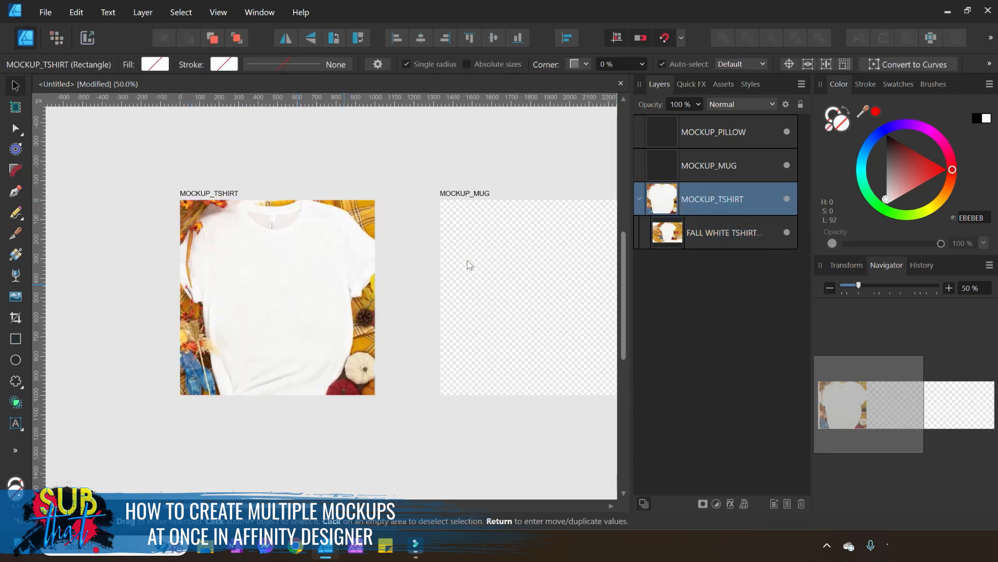
# - Scale the shirt image down slightly and recentre the shirt so more of the fall decoration fits in the MOCKUP_TSHIRT artboard, and deselect it
pyautogui.click(725, 235)
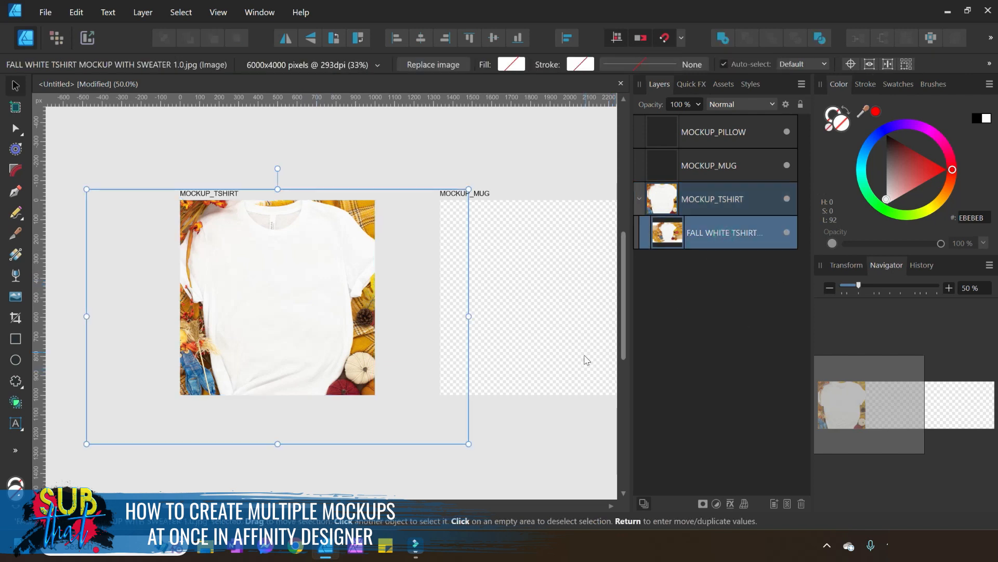
pyautogui.moveTo(469, 444); pyautogui.dragTo(449, 431)
pyautogui.moveTo(280, 316); pyautogui.dragTo(290, 315)
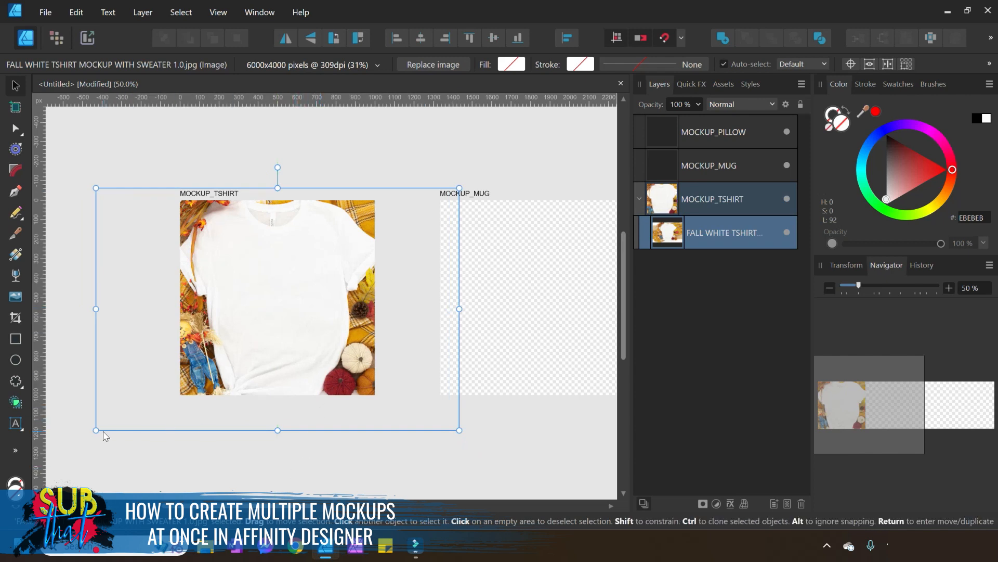
pyautogui.moveTo(96, 430); pyautogui.dragTo(103, 424)
pyautogui.click(314, 307)
pyautogui.moveTo(312, 311); pyautogui.dragTo(312, 313)
pyautogui.click(312, 457)
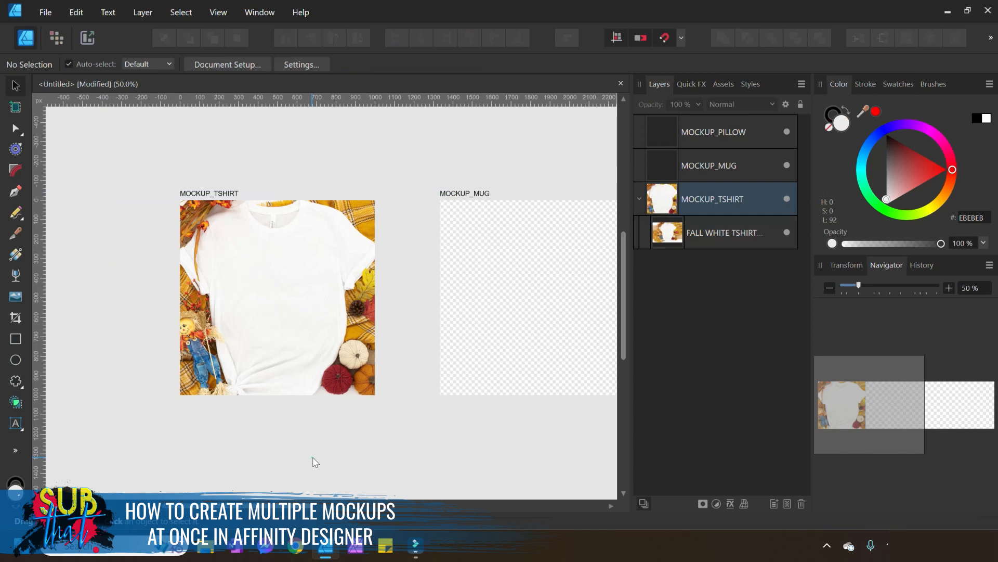
# - For the MOCKUP_MUG artboard, choose FALL COFFEE MUG_1 from MOCKUP BLANKS > COFFEE CUPS as the image to place
pyautogui.hscroll(5, 290, 316)
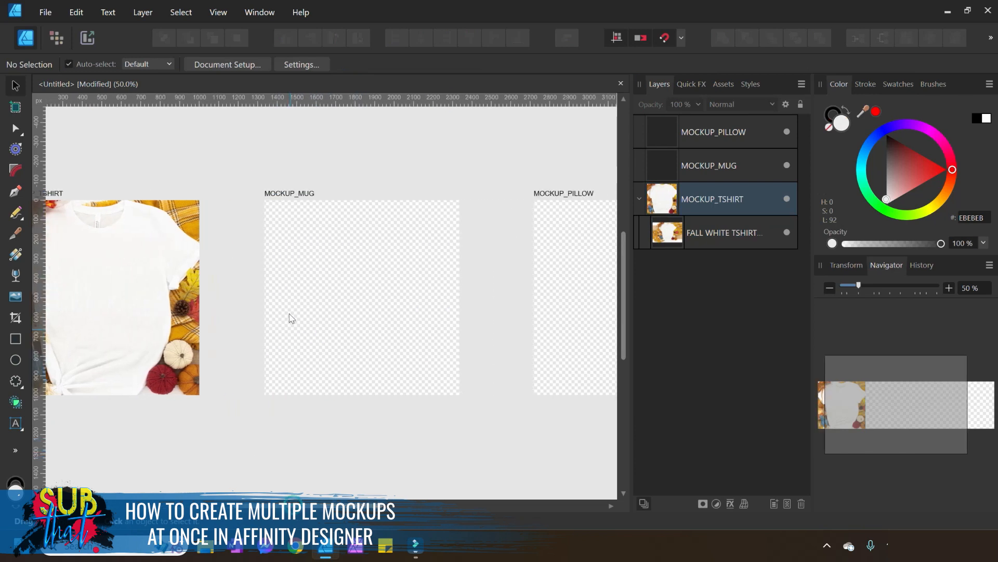
pyautogui.click(309, 196)
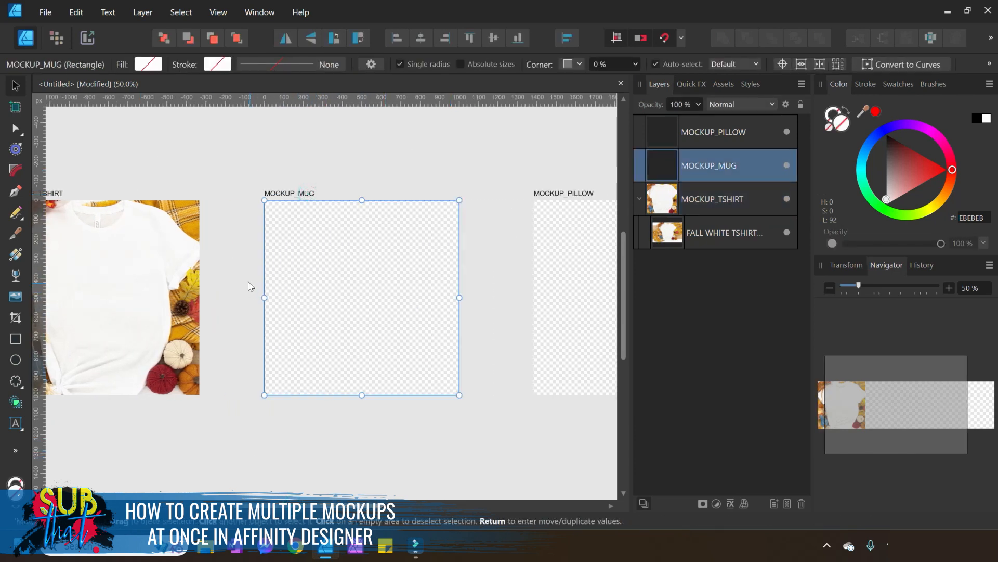
pyautogui.click(16, 297)
pyautogui.click(149, 81)
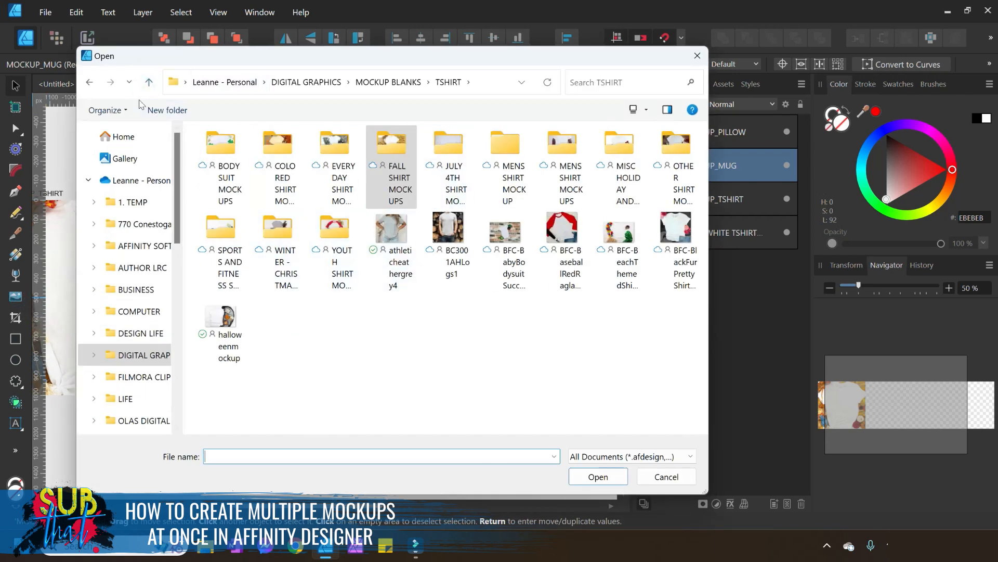
pyautogui.click(149, 82)
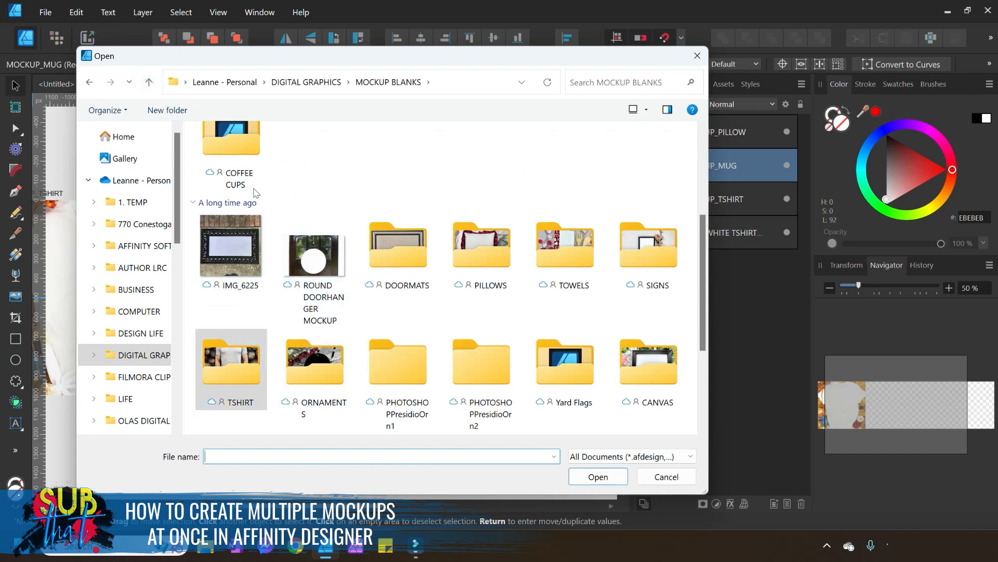
pyautogui.doubleClick(249, 147)
pyautogui.scroll(-10, 443, 276)
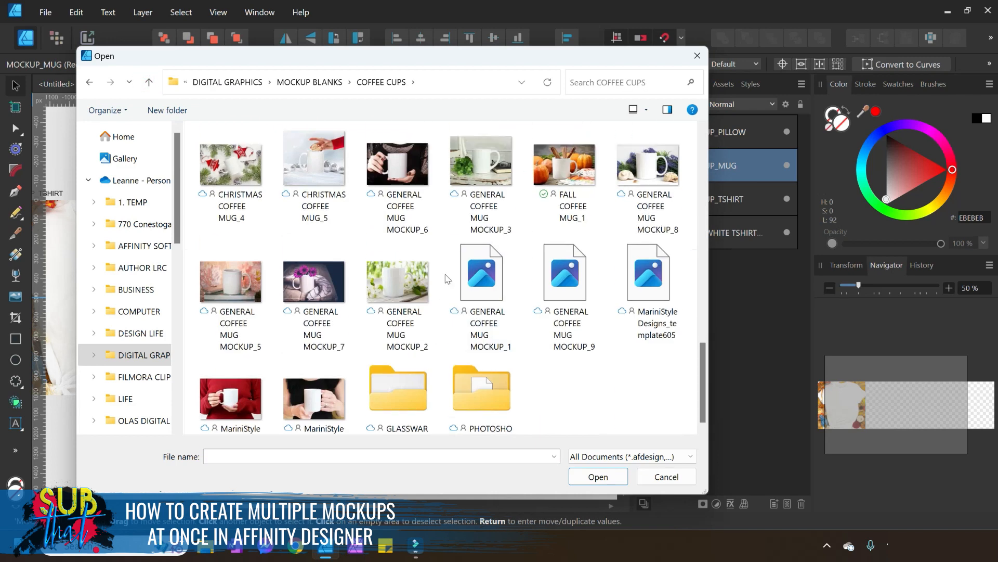
pyautogui.click(565, 159)
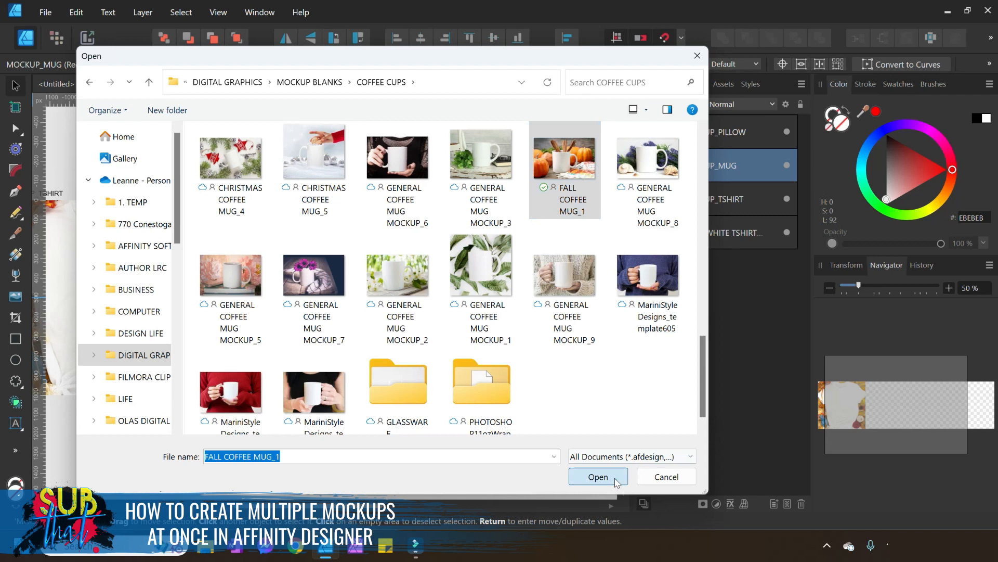
pyautogui.click(618, 483)
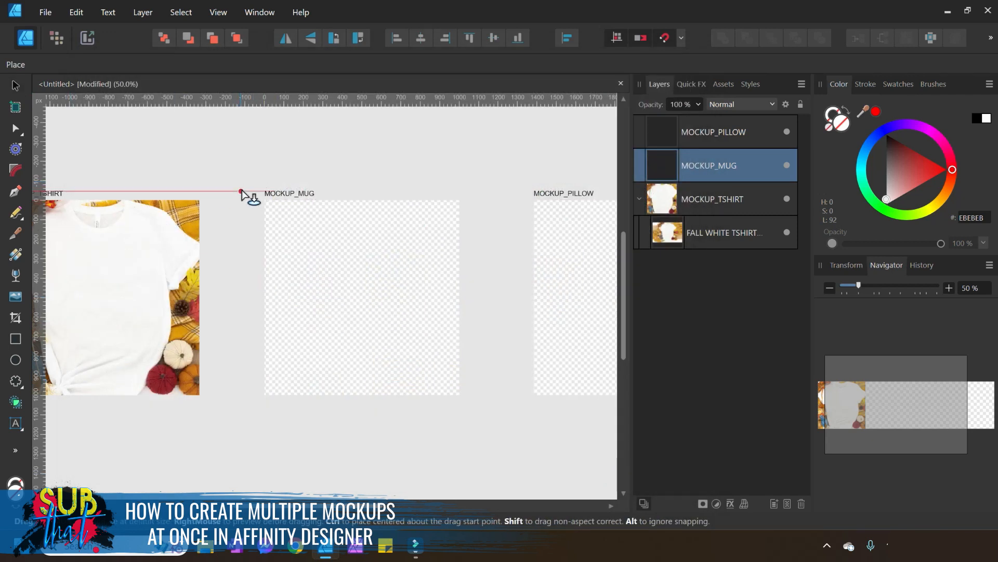
# - Place the mug image at about 50% scale in the MOCKUP_MUG artboard, position the whole mug within the frame, and deselect it
pyautogui.moveTo(238, 184); pyautogui.dragTo(474, 515)
pyautogui.moveTo(462, 342); pyautogui.dragTo(421, 333)
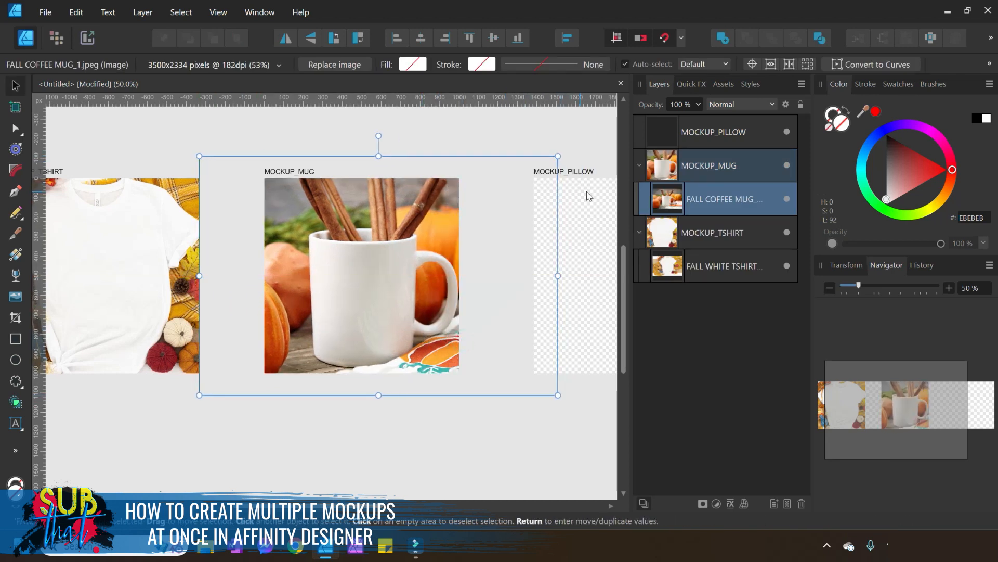
pyautogui.moveTo(556, 158)
pyautogui.mouseDown()
pyautogui.moveTo(543, 172)
pyautogui.moveTo(547, 163)
pyautogui.mouseUp()
pyautogui.moveTo(203, 171); pyautogui.dragTo(209, 178)
pyautogui.moveTo(351, 285); pyautogui.dragTo(342, 282)
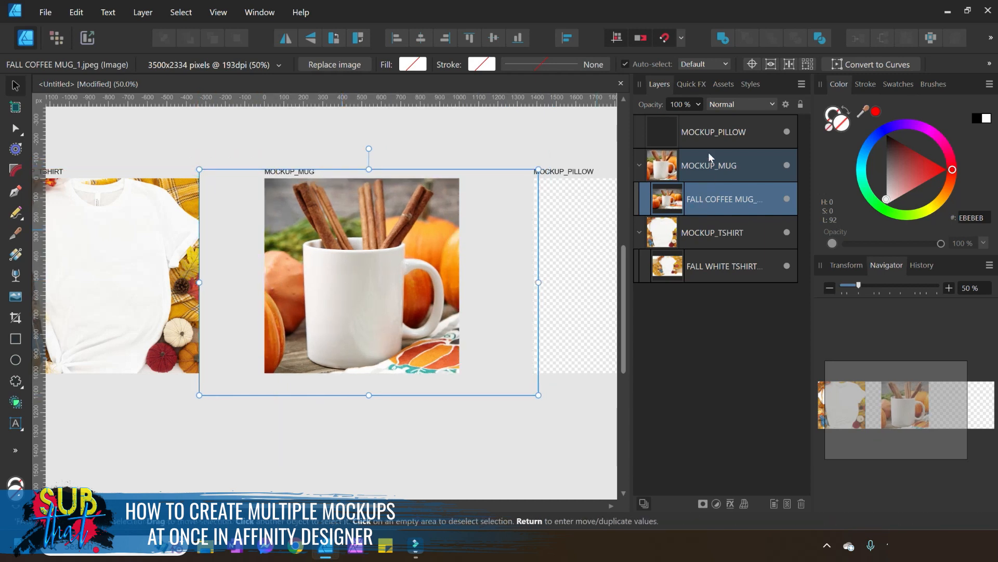
pyautogui.click(640, 165)
pyautogui.click(640, 165)
pyautogui.click(464, 413)
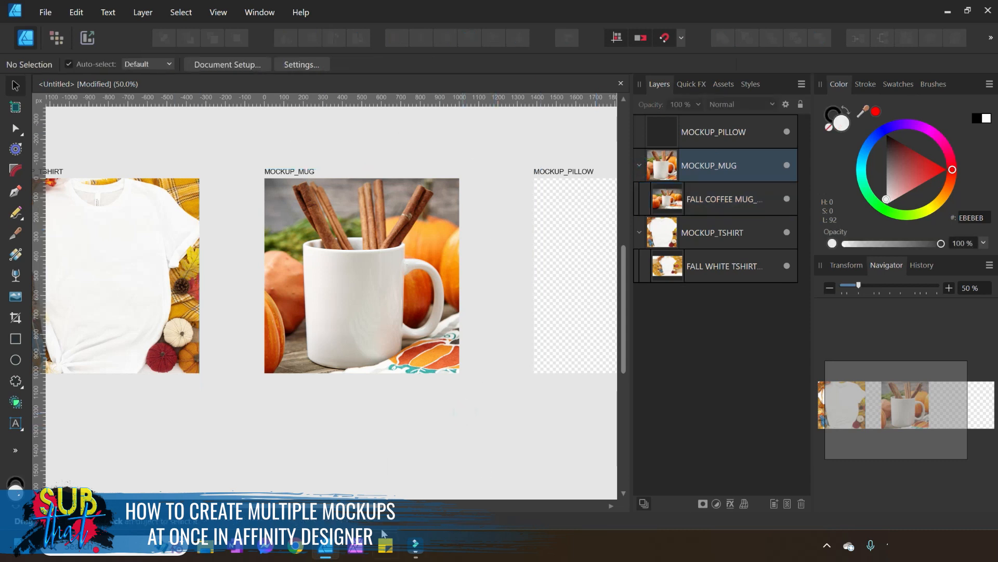
# - For the MOCKUP_PILLOW artboard, choose FALL PILLOW MOCKUP from MOCKUP BLANKS > PILLOWS as the image to place
pyautogui.moveTo(352, 506); pyautogui.dragTo(460, 505)
pyautogui.click(395, 235)
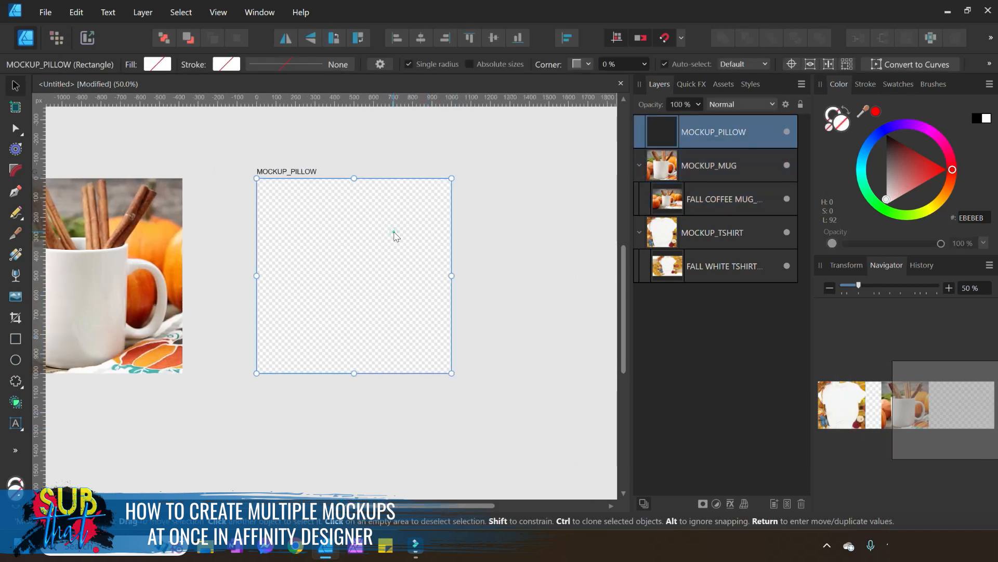
pyautogui.click(16, 296)
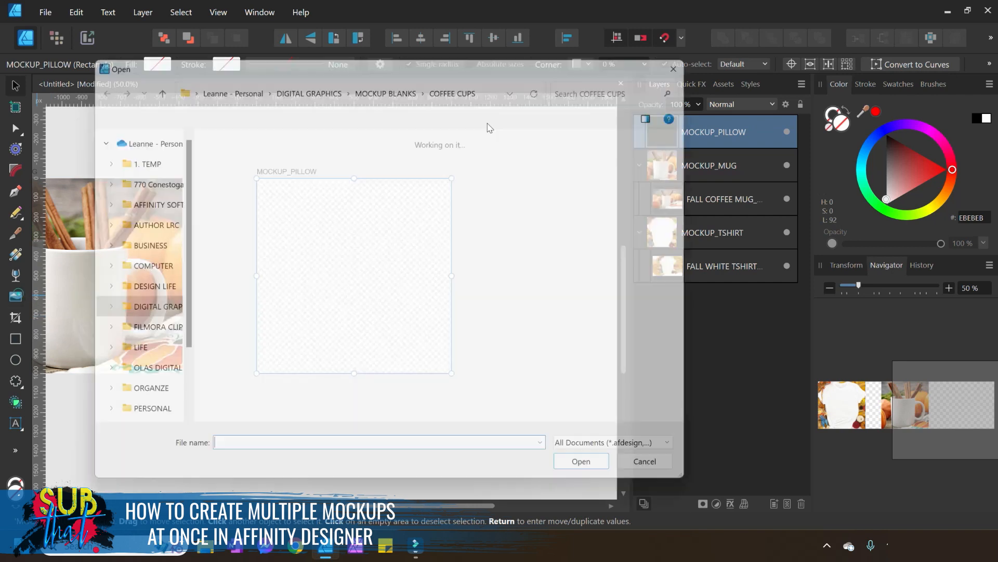
pyautogui.scroll(-10, 322, 213)
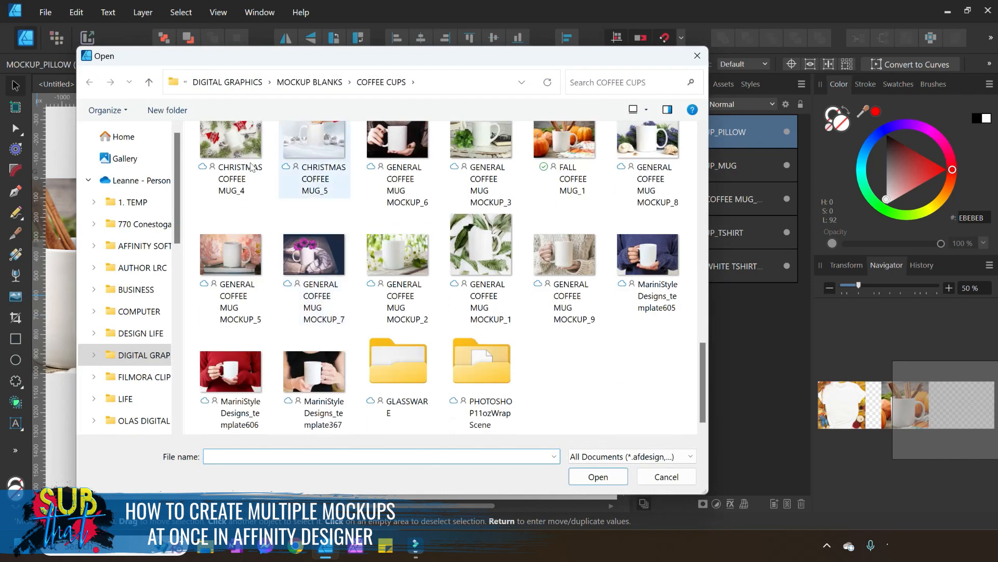
pyautogui.click(149, 82)
pyautogui.scroll(-5, 497, 289)
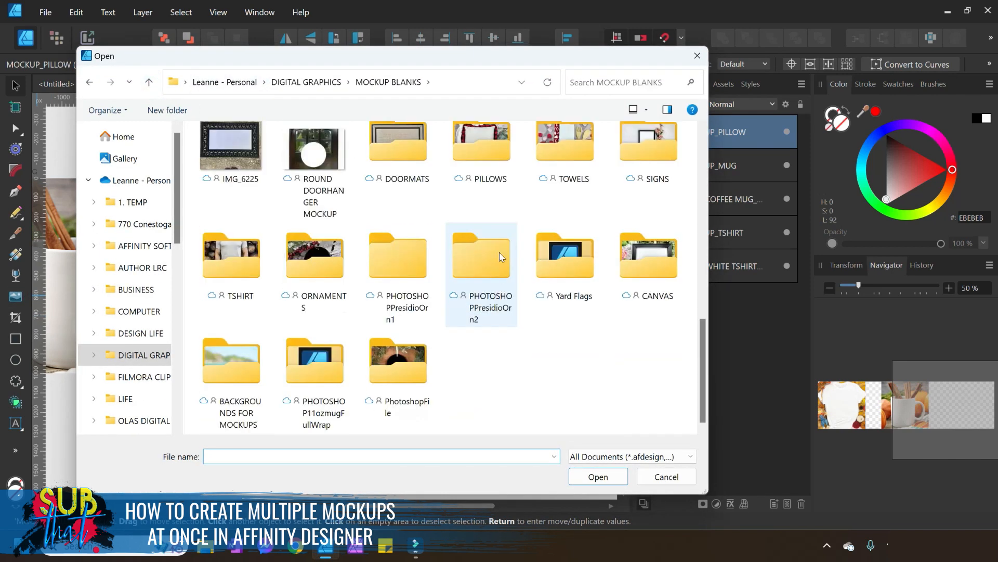
pyautogui.doubleClick(480, 153)
pyautogui.doubleClick(564, 283)
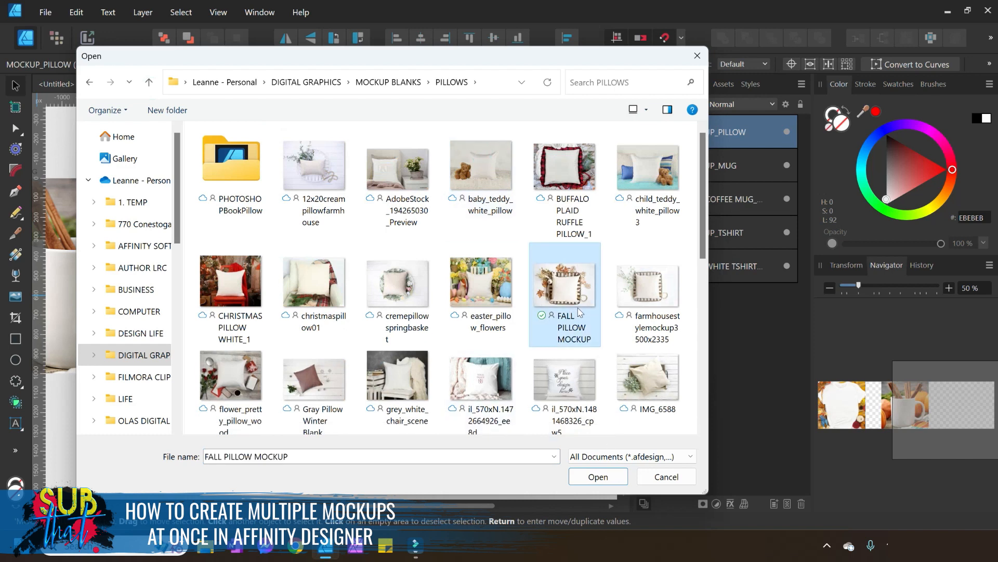
# - Place the pillow image at about 45% scale in the MOCKUP_PILLOW artboard, centre it horizontally, and deselect it
pyautogui.moveTo(245, 170); pyautogui.dragTo(520, 419)
pyautogui.moveTo(397, 286); pyautogui.dragTo(368, 279)
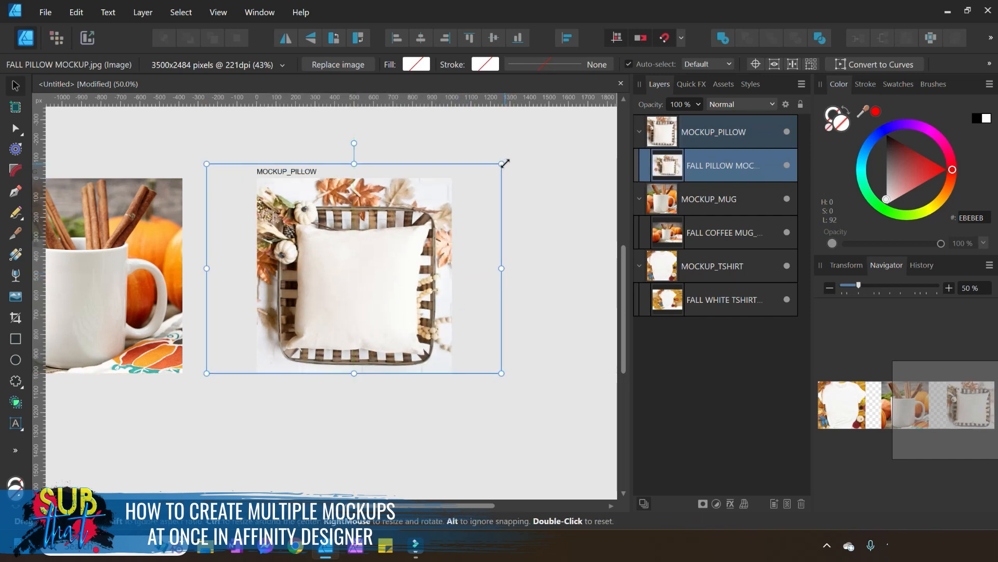
pyautogui.moveTo(503, 165); pyautogui.dragTo(509, 154)
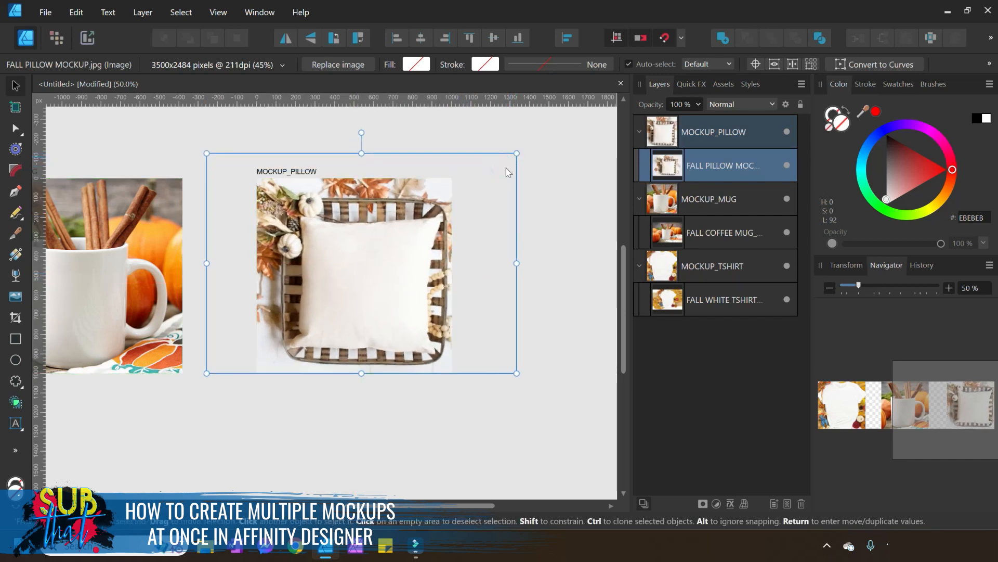
pyautogui.moveTo(406, 276); pyautogui.dragTo(398, 276)
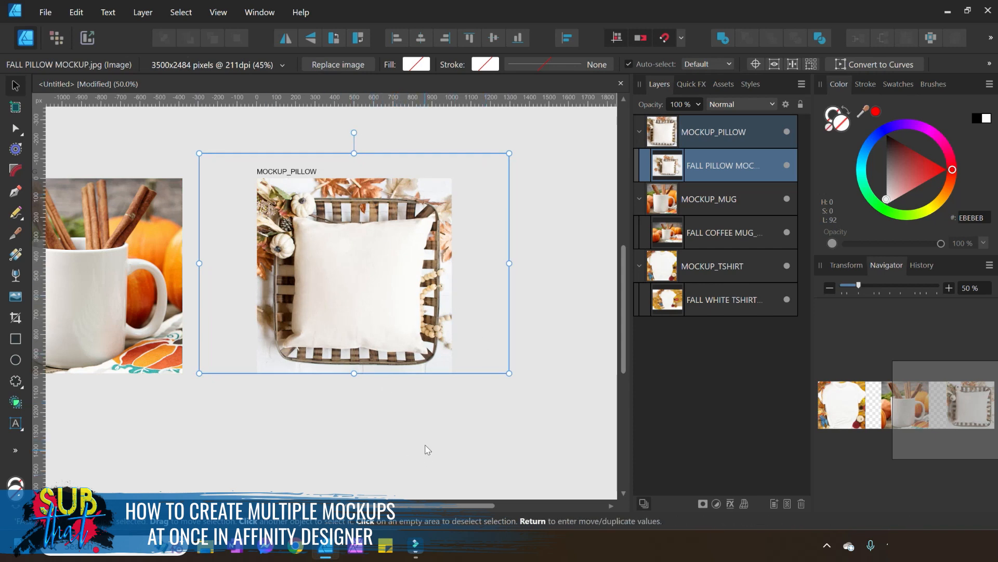
pyautogui.click(418, 424)
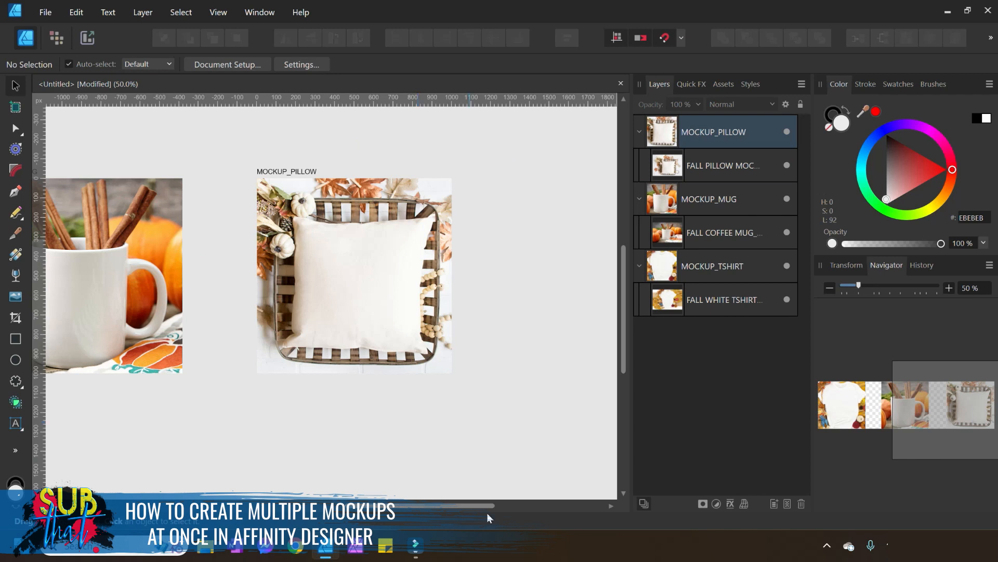
pyautogui.moveTo(488, 505); pyautogui.dragTo(441, 525)
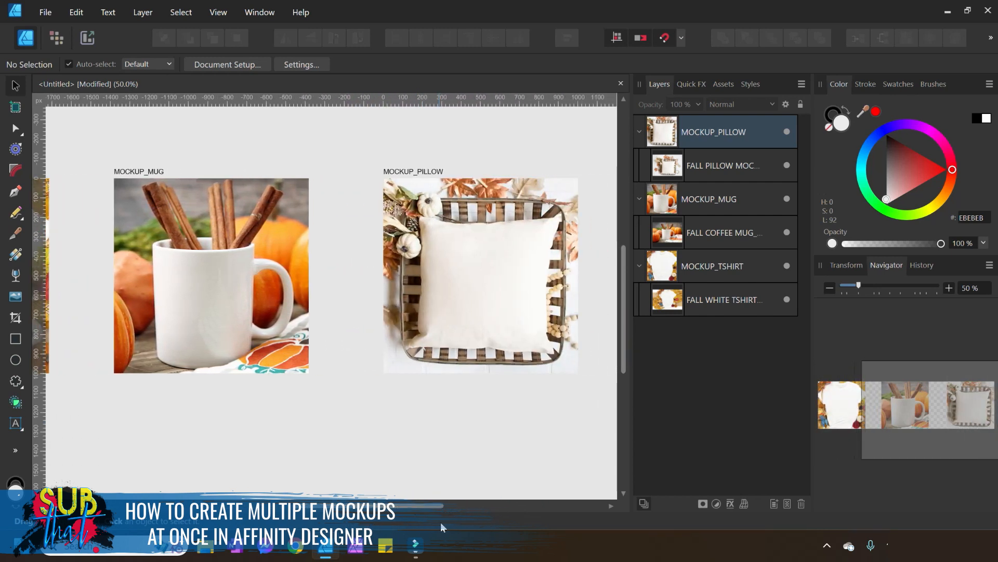
# - Collapse the MOCKUP_PILLOW, MOCKUP_MUG and MOCKUP_TSHIRT artboards in the layer list
pyautogui.click(831, 289)
pyautogui.moveTo(368, 506); pyautogui.dragTo(319, 507)
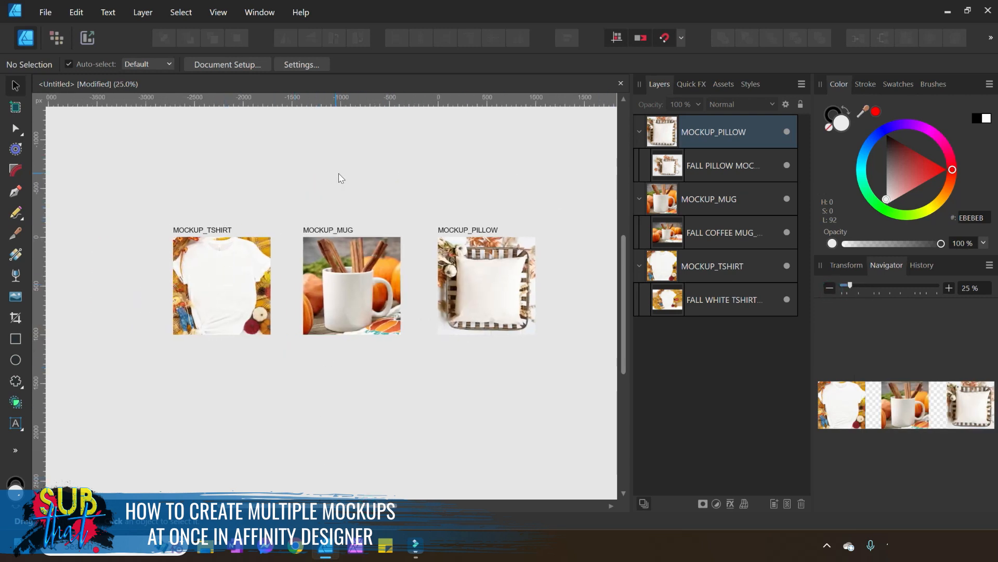
pyautogui.click(639, 131)
pyautogui.click(639, 165)
pyautogui.click(640, 199)
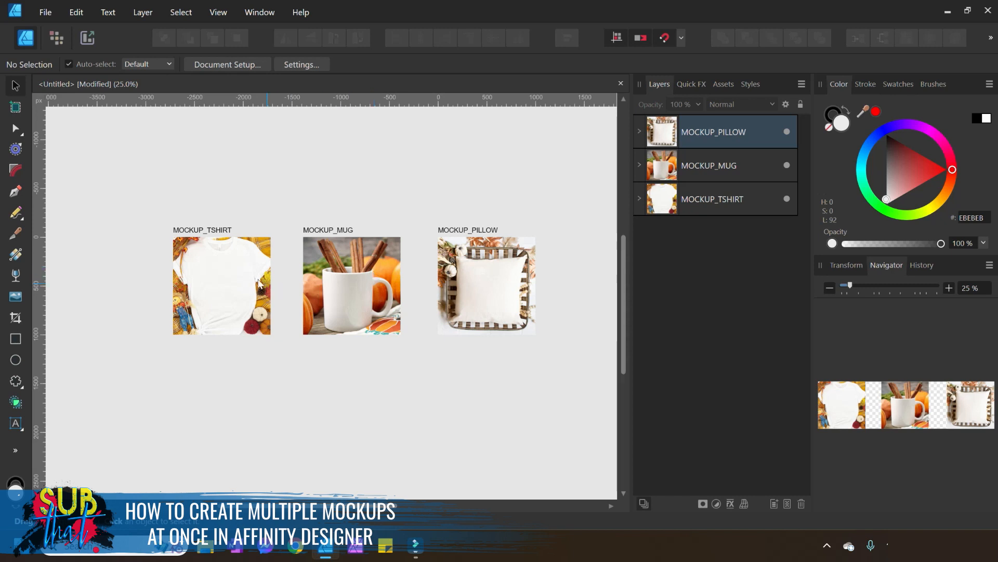
# - Select the MOCKUP_TSHIRT artboard itself, rather than its photo, as the target for a new image
pyautogui.click(229, 260)
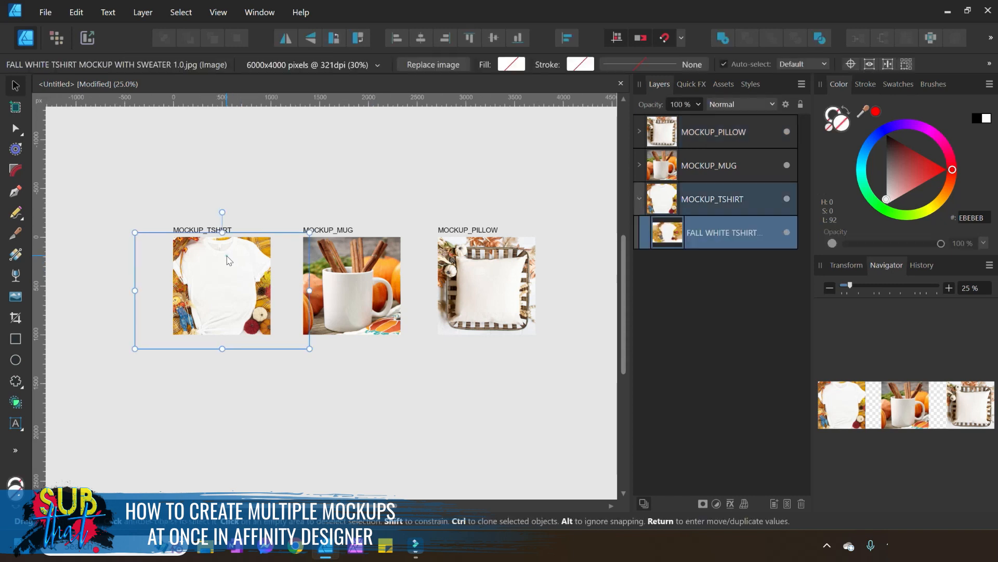
pyautogui.click(187, 232)
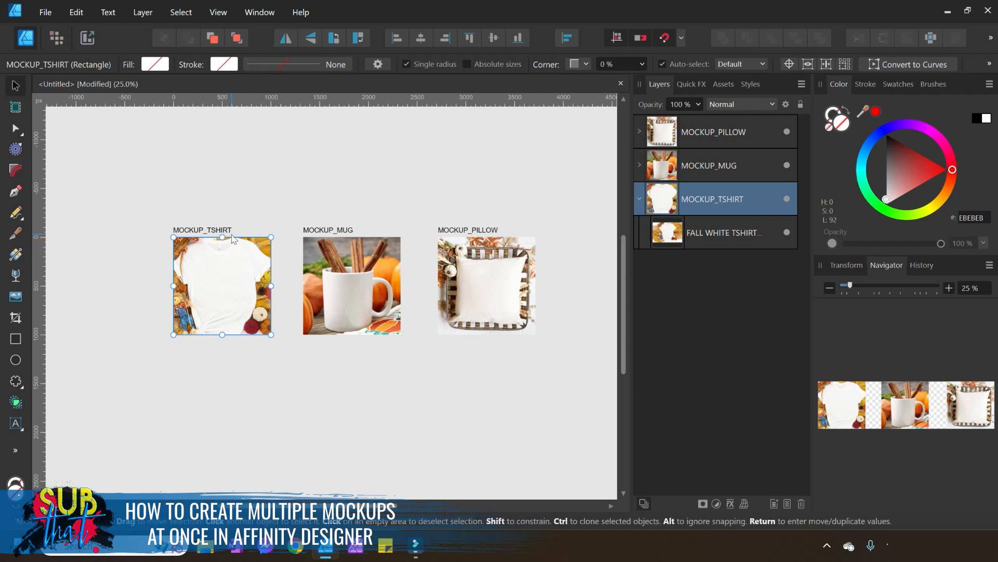
pyautogui.doubleClick(737, 205)
pyautogui.press('Return')
# - Start placing an image and browse to DIGITAL GRAPHICS > SUBLIMATION DESIGNS > 2022 SUBLIMATION DESIGNS > 08
pyautogui.click(15, 297)
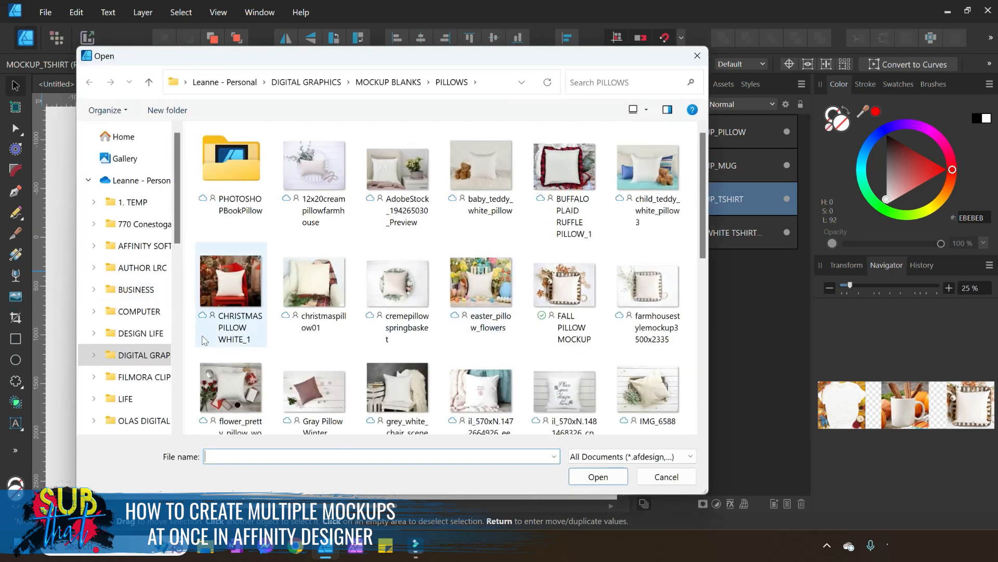
pyautogui.click(139, 355)
pyautogui.doubleClick(247, 373)
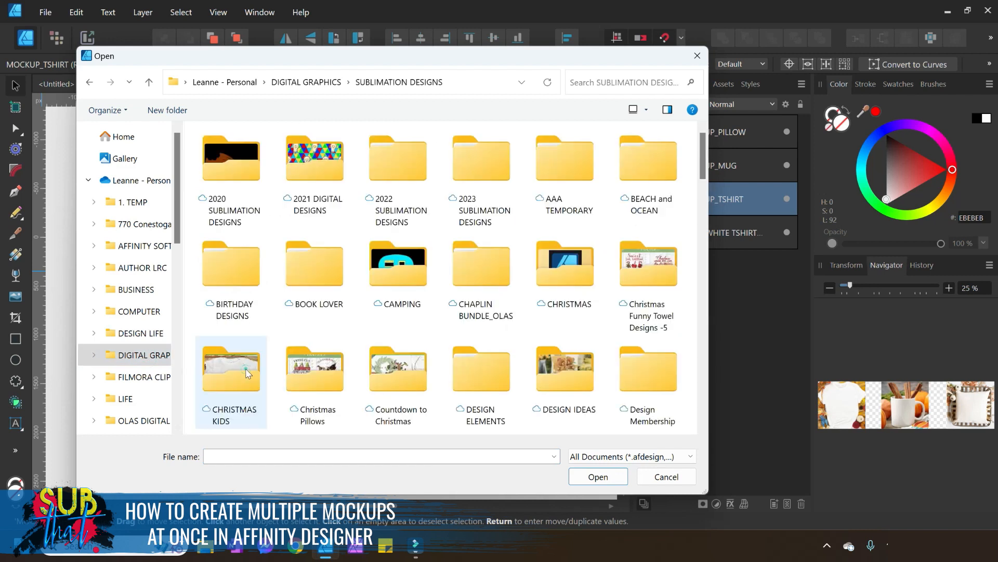
pyautogui.doubleClick(407, 167)
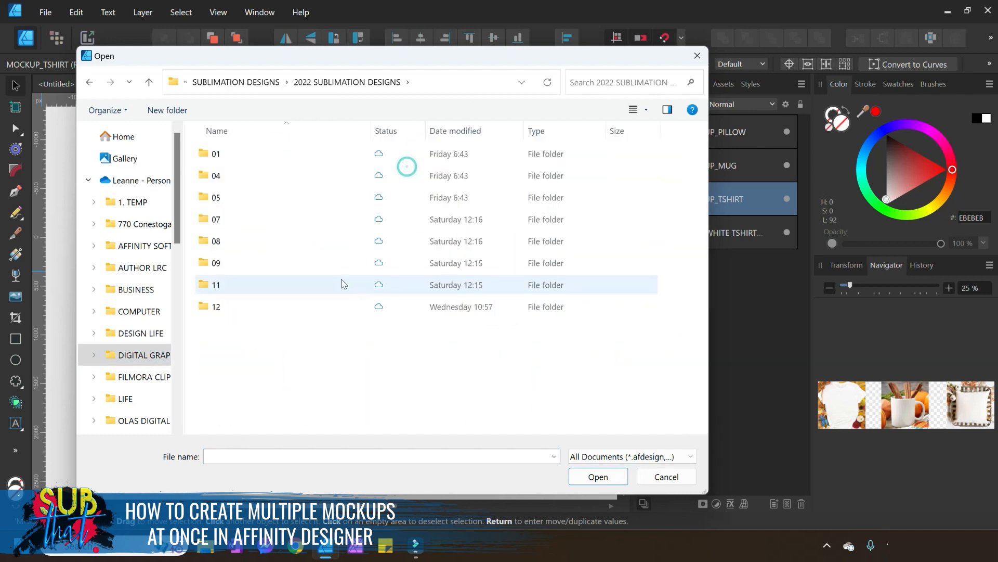
pyautogui.doubleClick(247, 264)
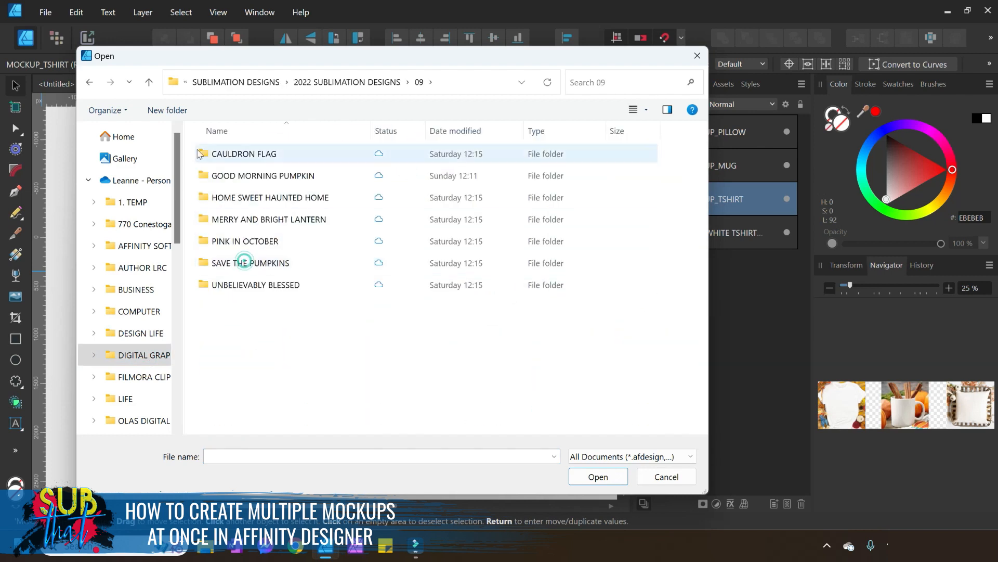
pyautogui.click(150, 84)
pyautogui.doubleClick(235, 243)
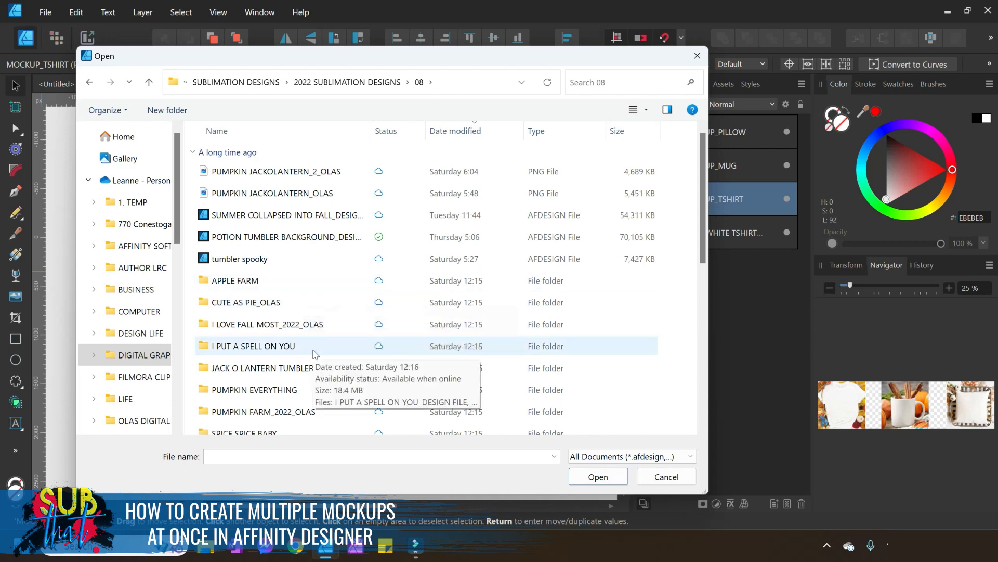
# - Choose I PUT A SPELL ON YOU_OLAS from the I PUT A SPELL ON YOU folder as the image to place
pyautogui.doubleClick(319, 324)
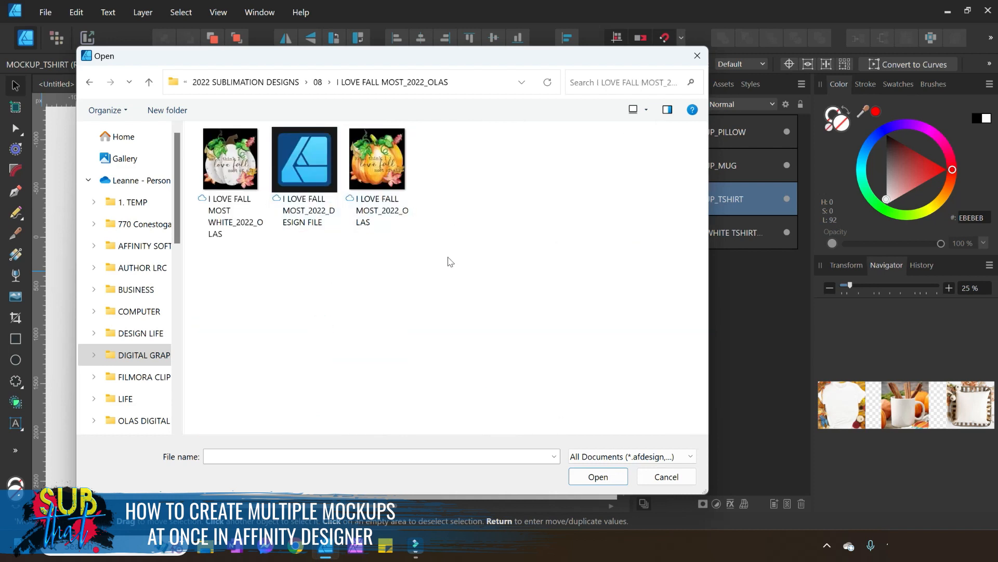
pyautogui.click(149, 81)
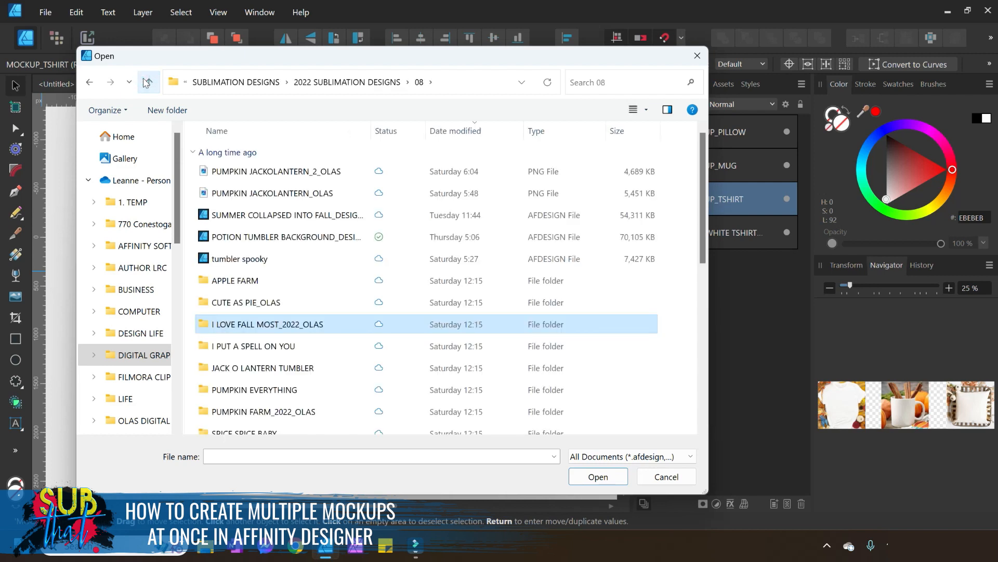
pyautogui.doubleClick(265, 346)
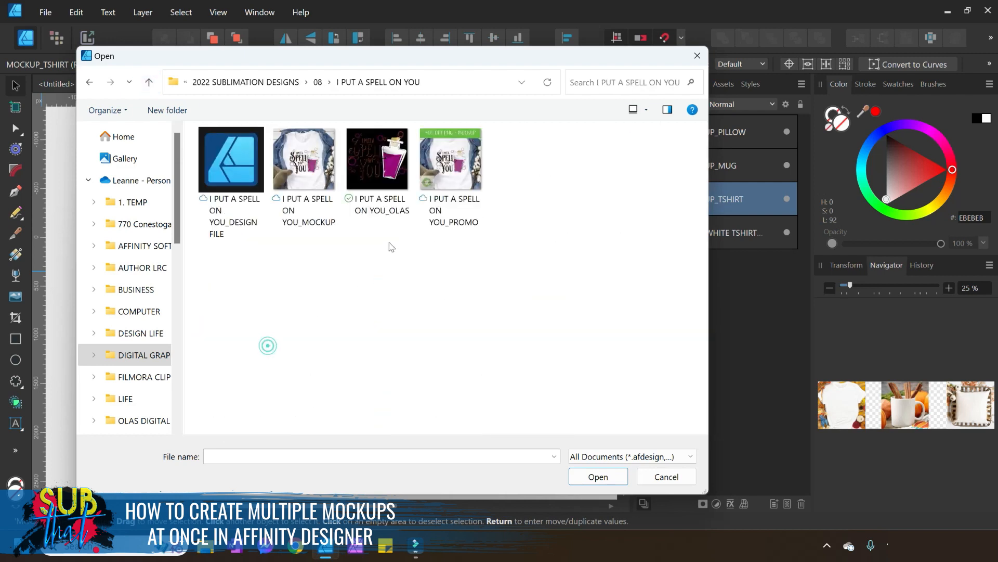
pyautogui.click(372, 164)
pyautogui.click(616, 481)
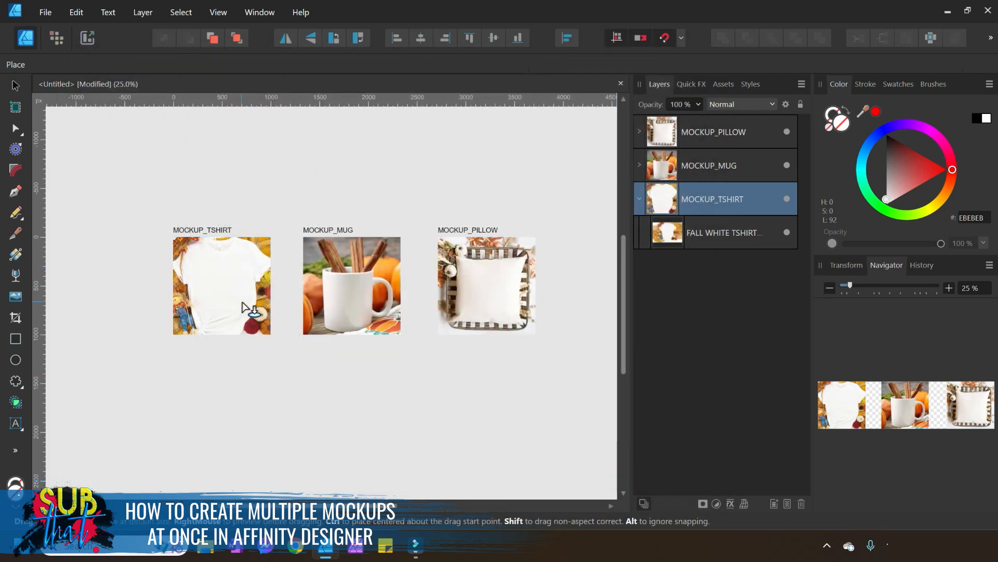
# - Place the spell design on the T-shirt's chest in the MOCKUP_TSHIRT artboard and scale it to about 11%
pyautogui.click(950, 288)
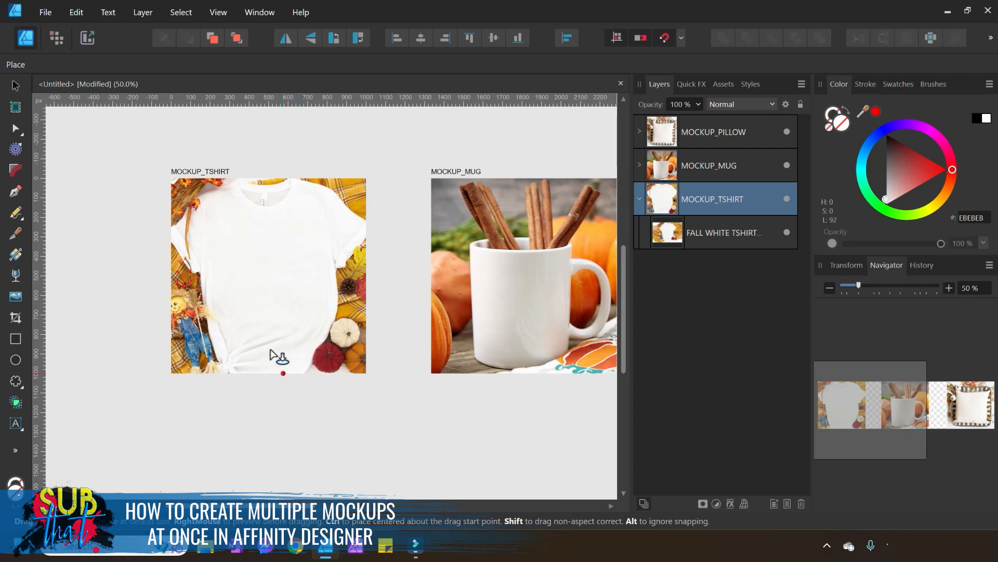
pyautogui.moveTo(215, 213); pyautogui.dragTo(290, 349)
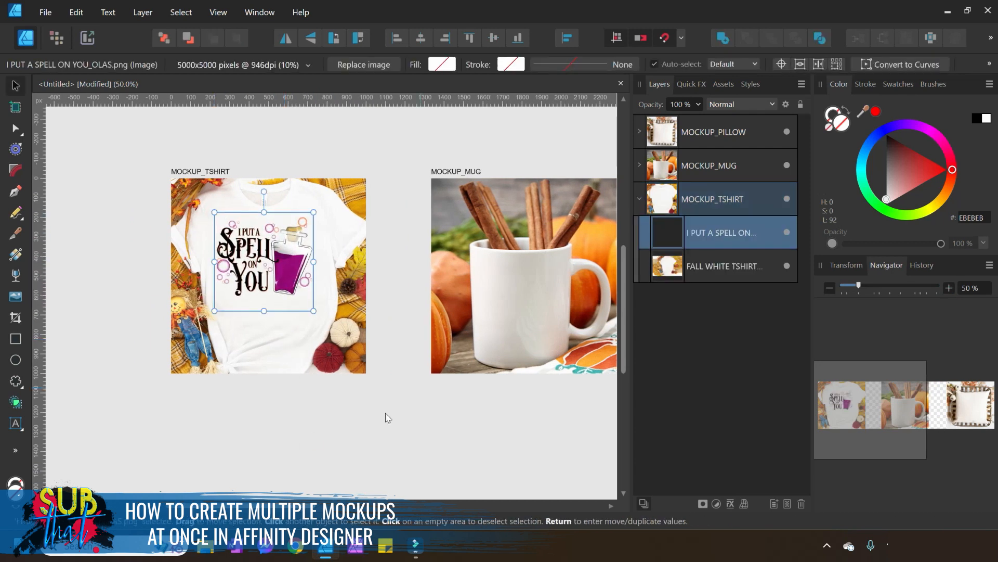
pyautogui.moveTo(244, 272); pyautogui.dragTo(259, 271)
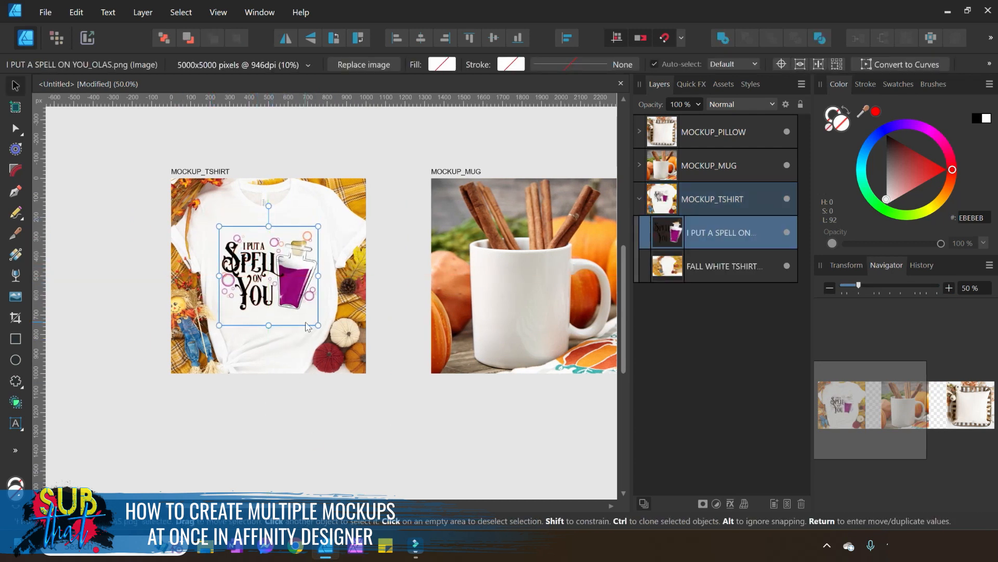
pyautogui.moveTo(319, 332); pyautogui.dragTo(324, 339)
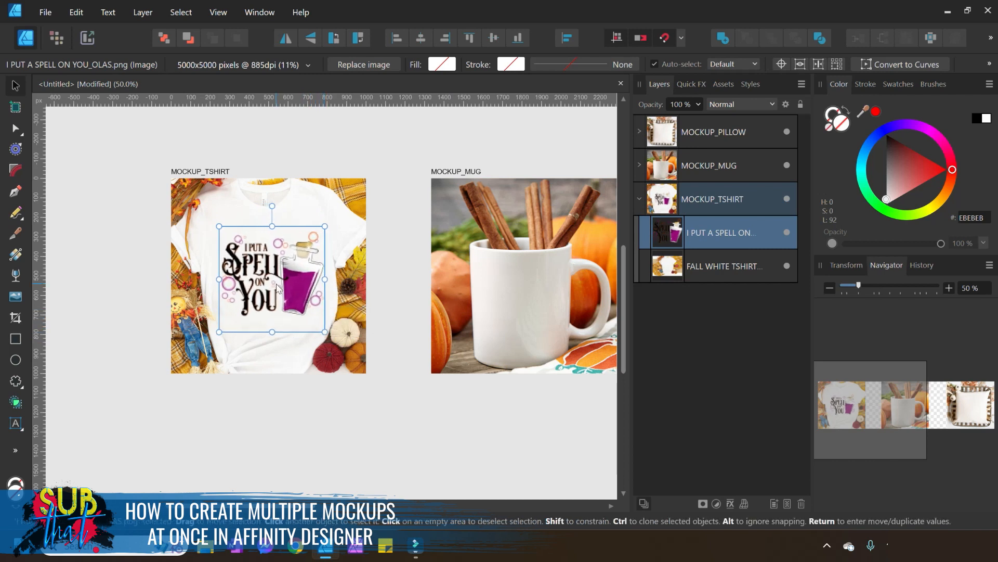
pyautogui.moveTo(276, 288); pyautogui.dragTo(273, 284)
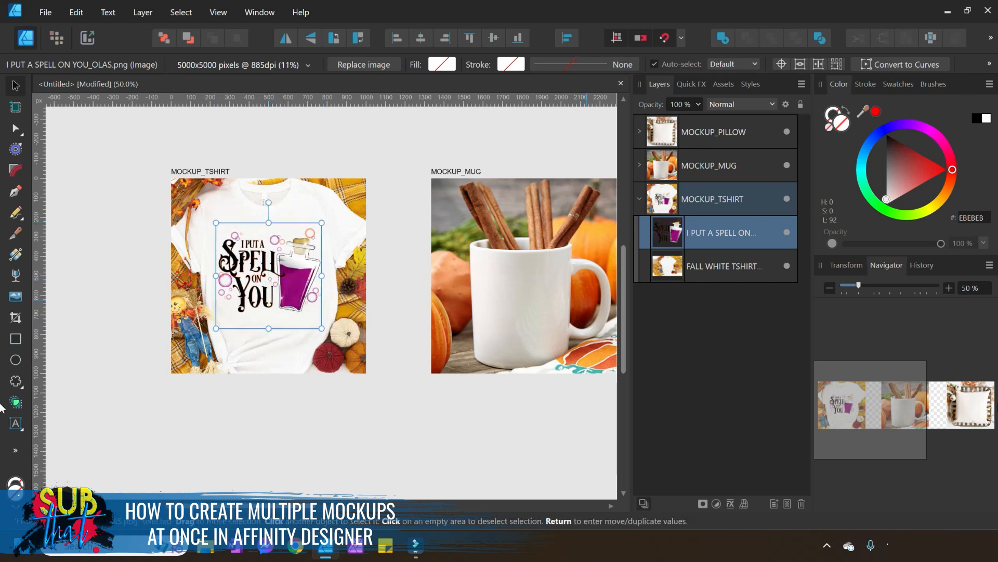
# - Reduce the spell design to about 9% scale (1054 dpi), recentre it on the T-shirt's chest, and deselect it
pyautogui.click(950, 287)
pyautogui.click(950, 288)
pyautogui.hscroll(-3, 271, 507)
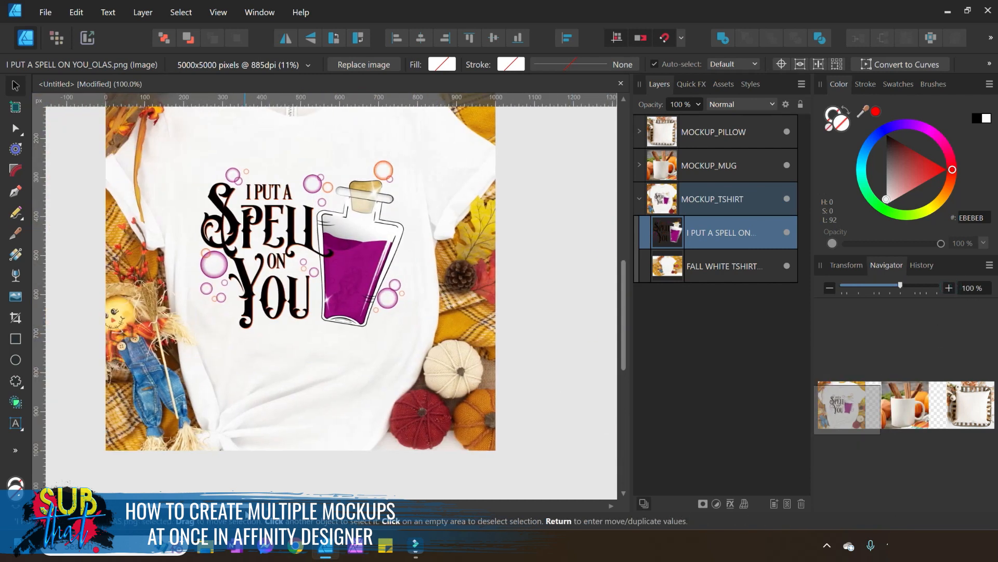
pyautogui.scroll(2, 401, 484)
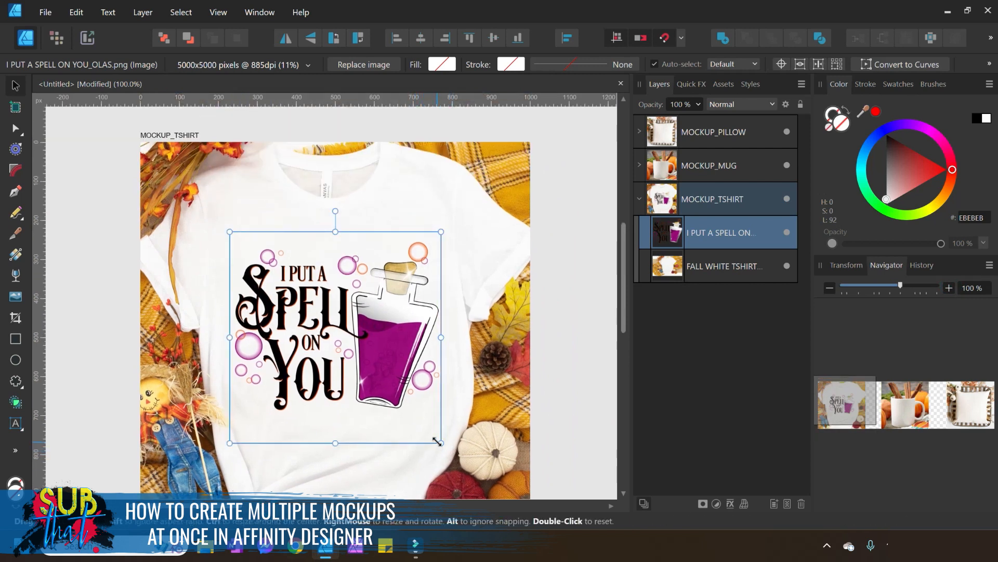
pyautogui.moveTo(437, 441); pyautogui.dragTo(427, 429)
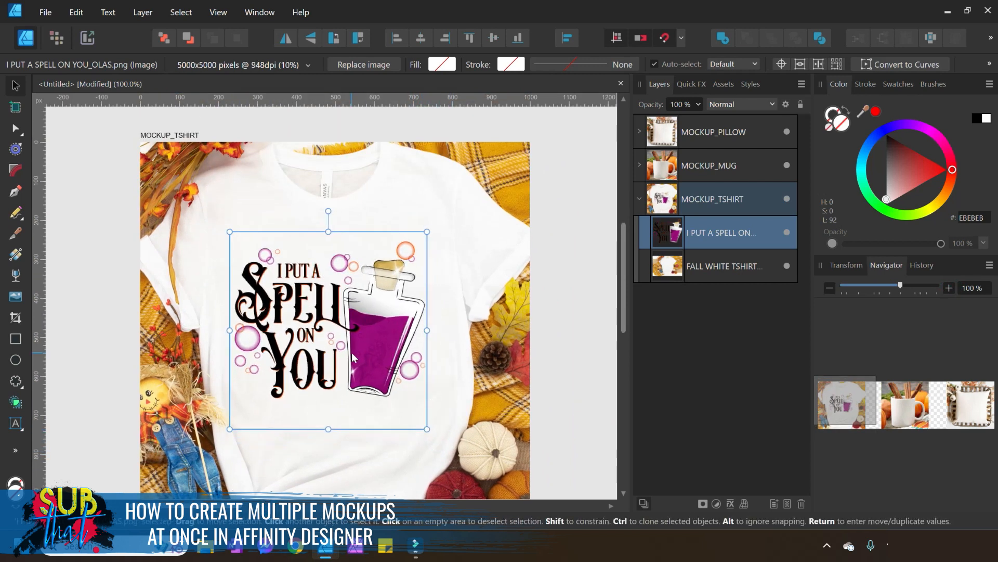
pyautogui.moveTo(351, 357); pyautogui.dragTo(358, 358)
pyautogui.moveTo(435, 429); pyautogui.dragTo(414, 410)
pyautogui.moveTo(358, 346); pyautogui.dragTo(369, 344)
pyautogui.click(123, 292)
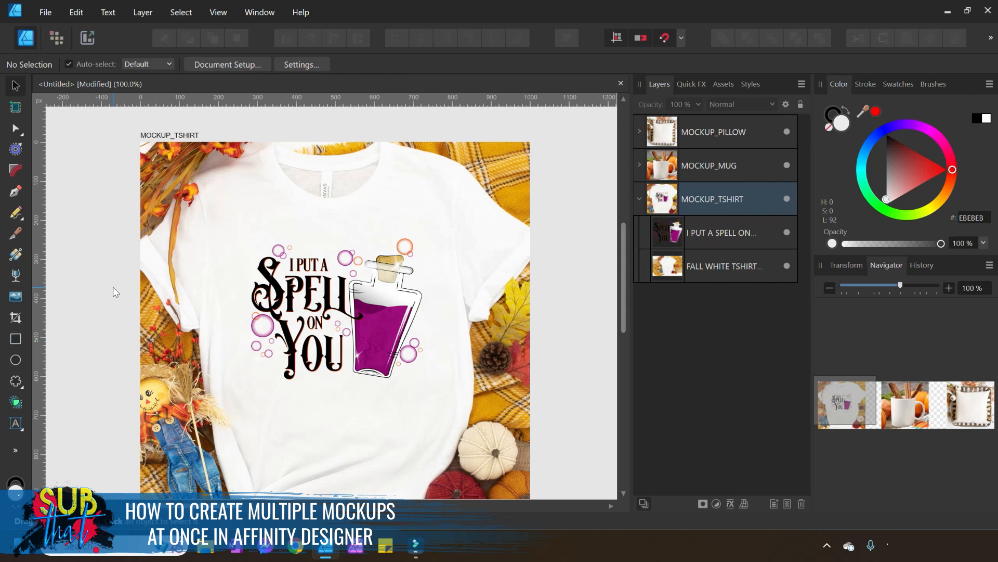
# - Try the spell design at about 11% scale, reduce it to about 9% (1105 dpi), centre it on the shirt and deselect it
pyautogui.click(289, 338)
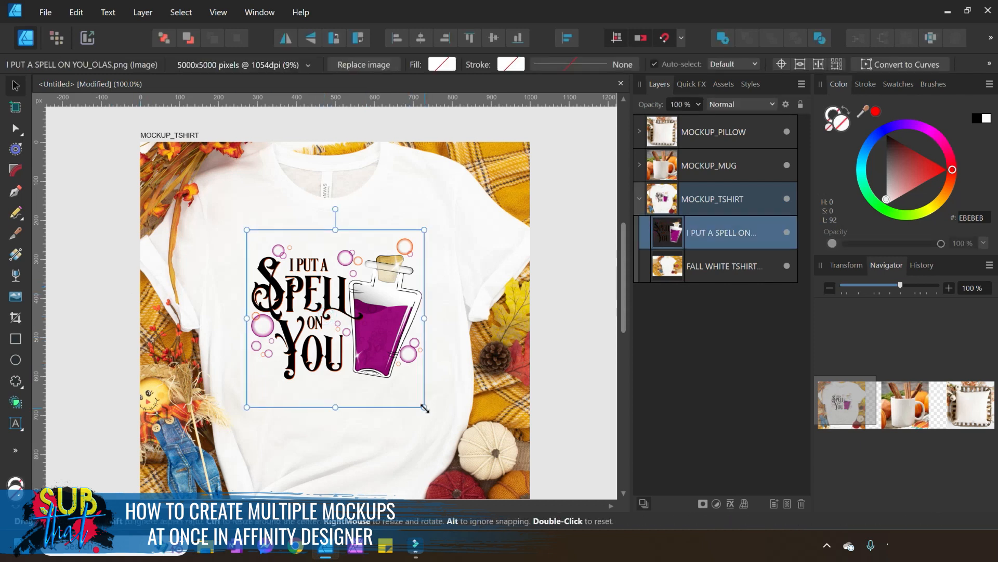
pyautogui.moveTo(422, 408); pyautogui.dragTo(465, 449)
pyautogui.moveTo(378, 351); pyautogui.dragTo(356, 343)
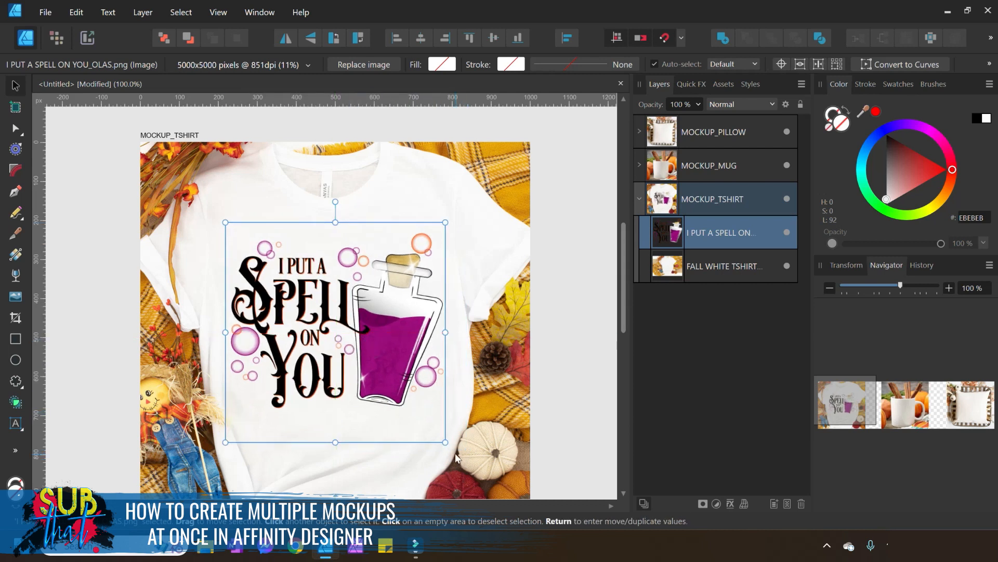
pyautogui.moveTo(445, 442); pyautogui.dragTo(401, 393)
pyautogui.moveTo(318, 330); pyautogui.dragTo(347, 344)
pyautogui.click(104, 339)
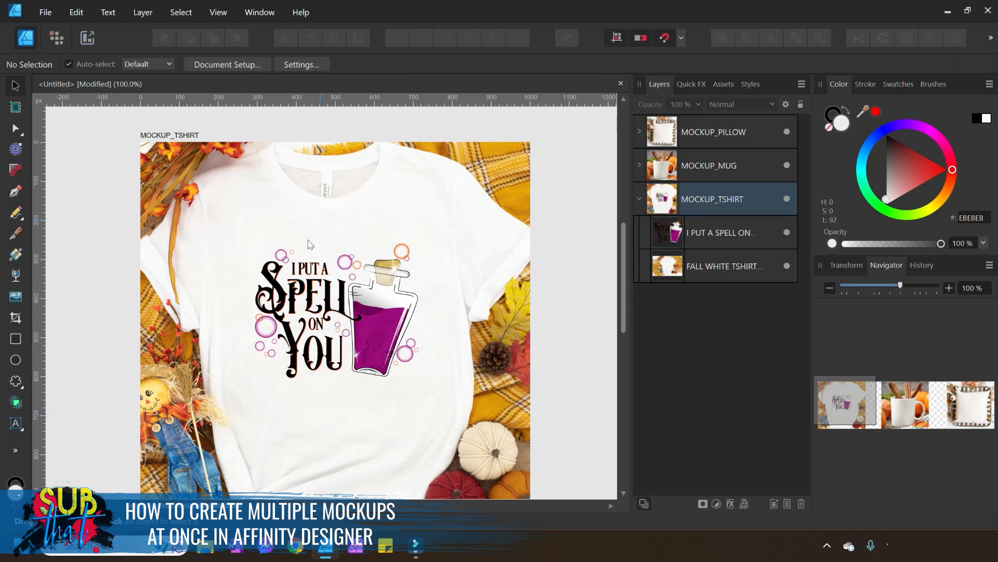
pyautogui.moveTo(344, 302); pyautogui.dragTo(320, 286)
pyautogui.click(93, 249)
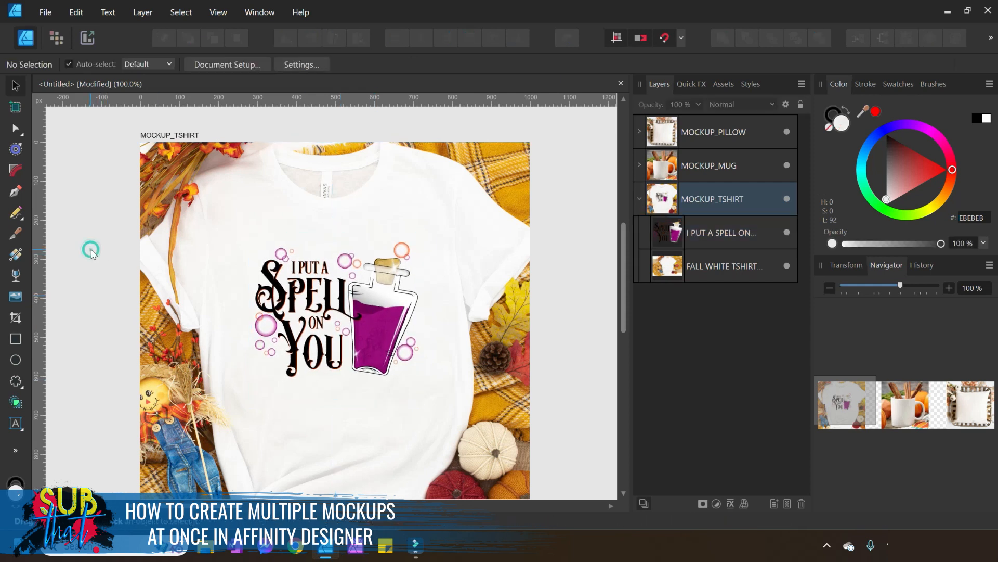
# - Set the blend mode of the spell design on the T-shirt to Multiply
pyautogui.click(342, 304)
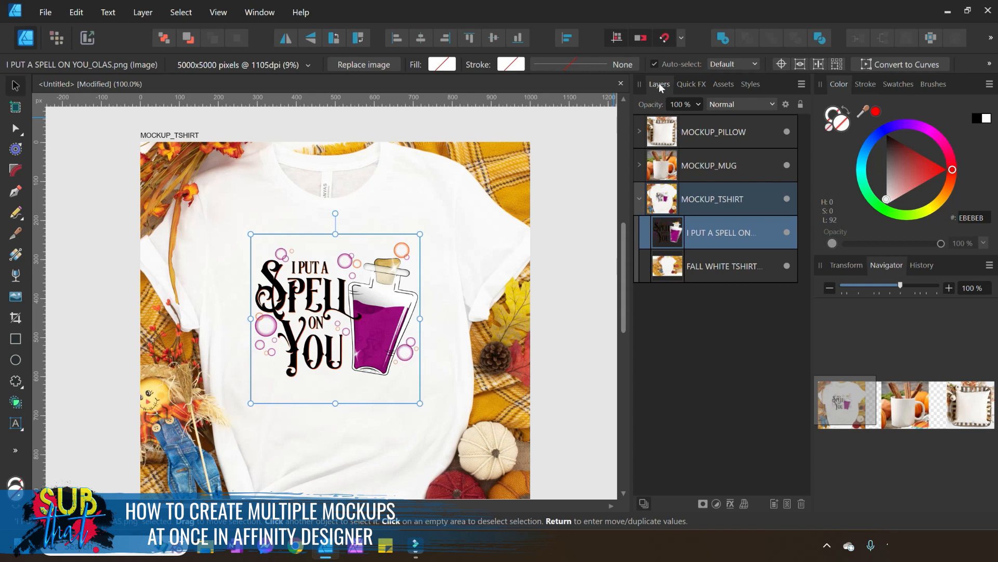
pyautogui.click(745, 104)
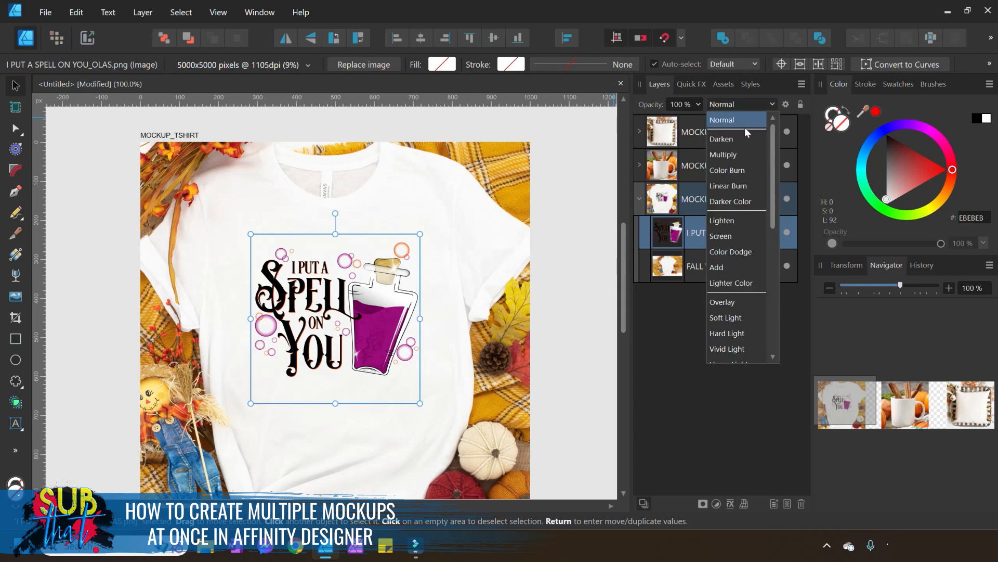
pyautogui.click(731, 156)
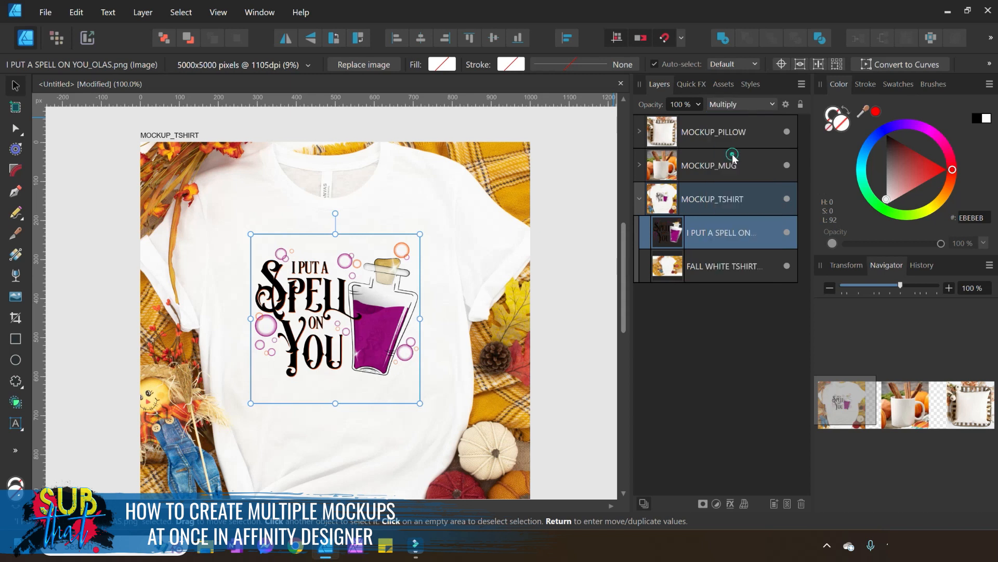
# - Lower the opacity of the spell design on the T-shirt to 90%
pyautogui.click(949, 287)
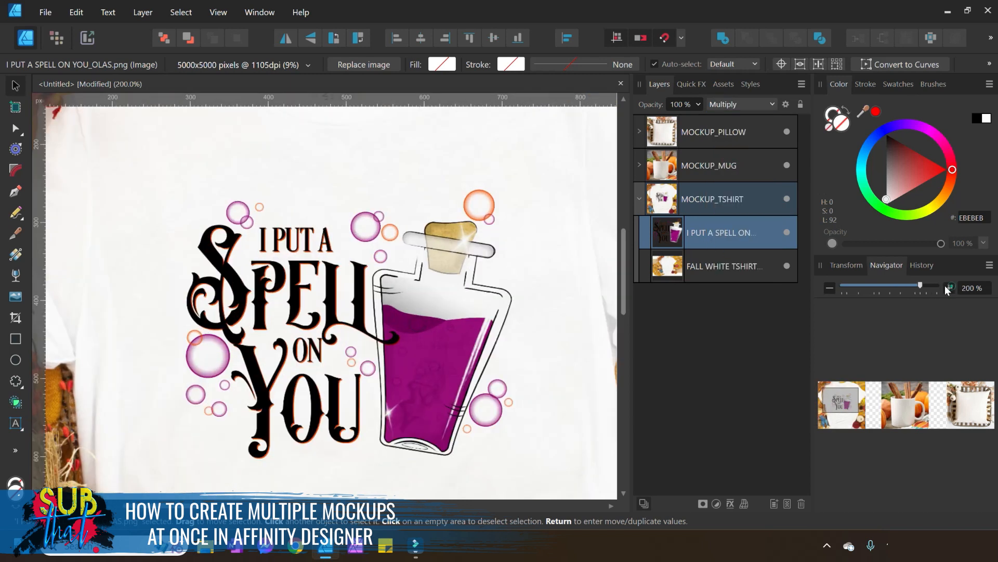
pyautogui.moveTo(185, 505); pyautogui.dragTo(219, 505)
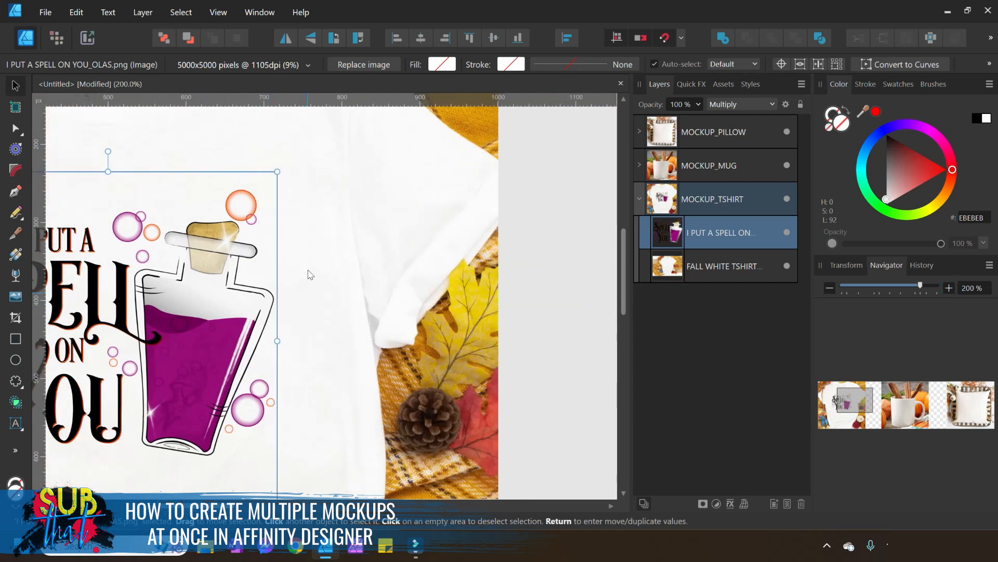
pyautogui.moveTo(260, 505); pyautogui.dragTo(224, 505)
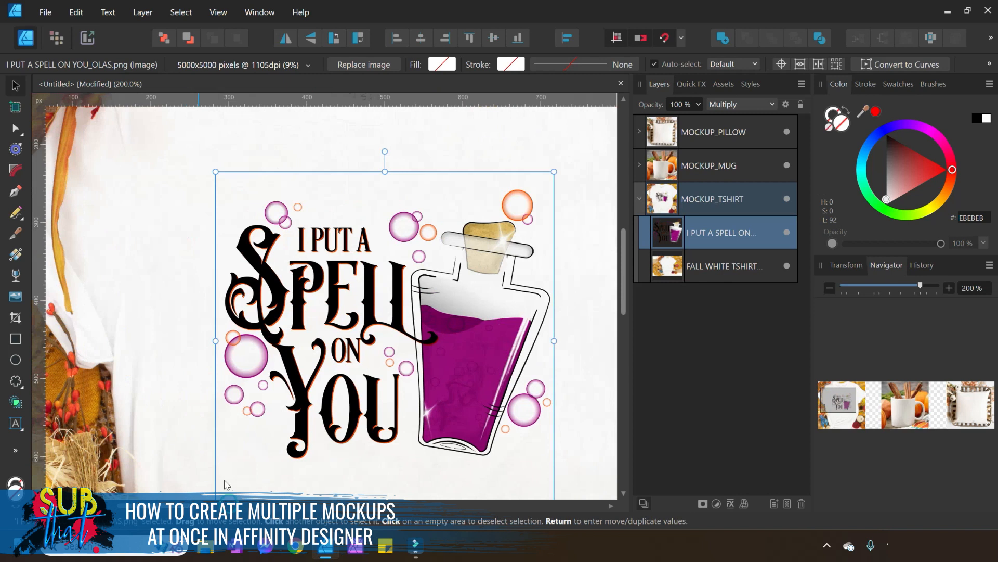
pyautogui.click(835, 290)
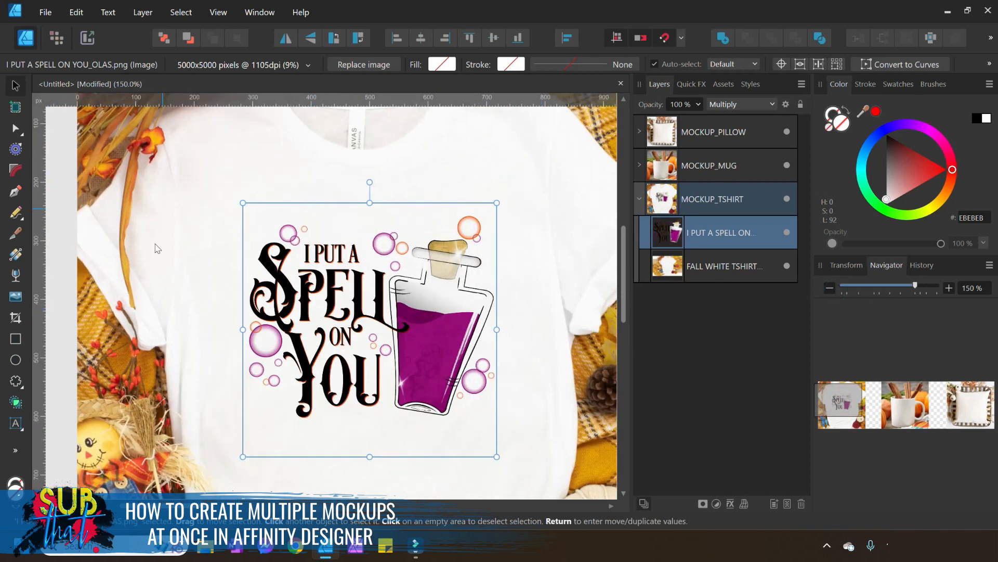
pyautogui.hscroll(5, 233, 439)
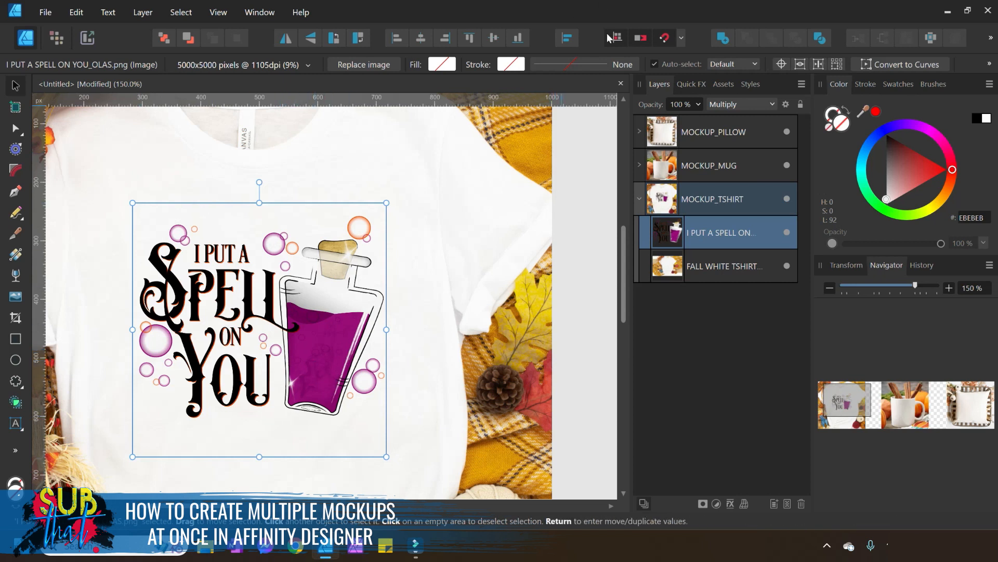
pyautogui.click(698, 105)
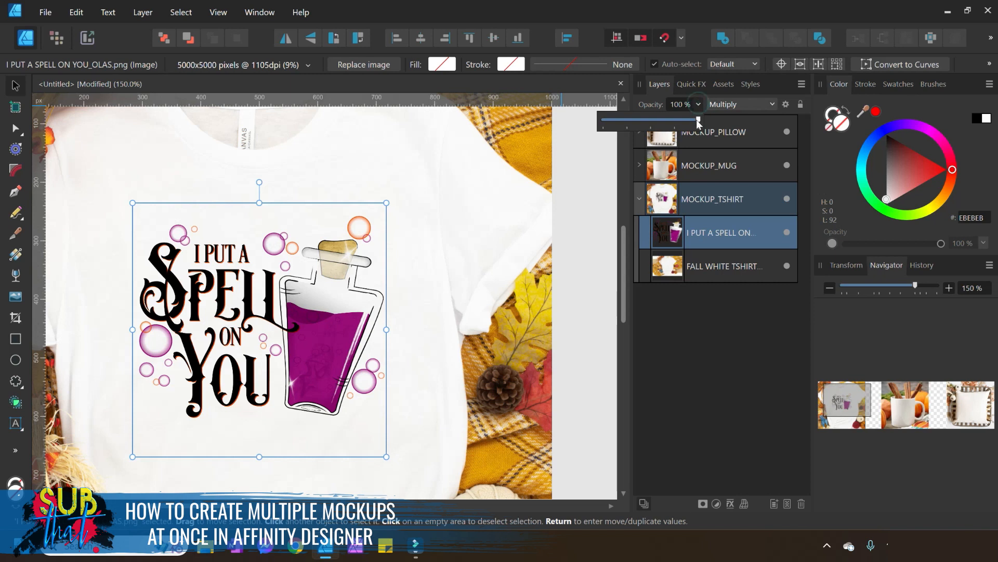
pyautogui.moveTo(697, 120); pyautogui.dragTo(689, 121)
pyautogui.click(569, 230)
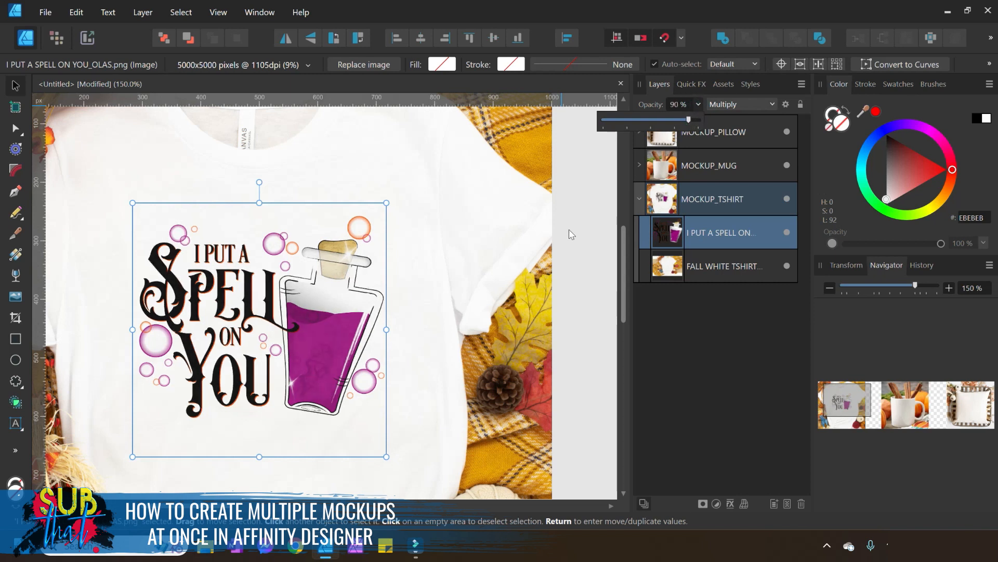
# - Show the Symbols panel and place it above the artboards, clear of the T-shirt and mug photos
pyautogui.click(830, 288)
pyautogui.click(831, 288)
pyautogui.click(831, 288)
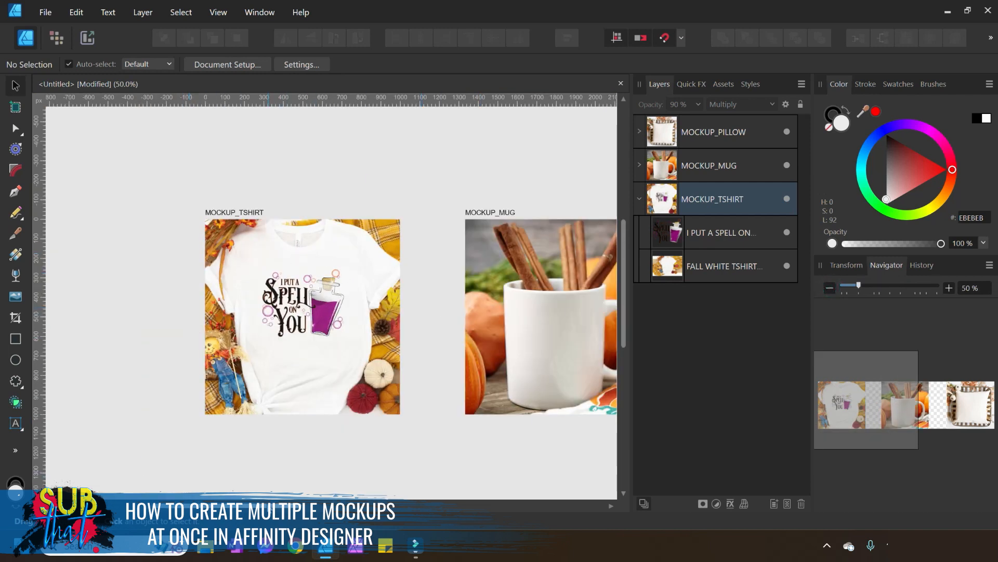
pyautogui.hscroll(2, 248, 337)
pyautogui.click(195, 341)
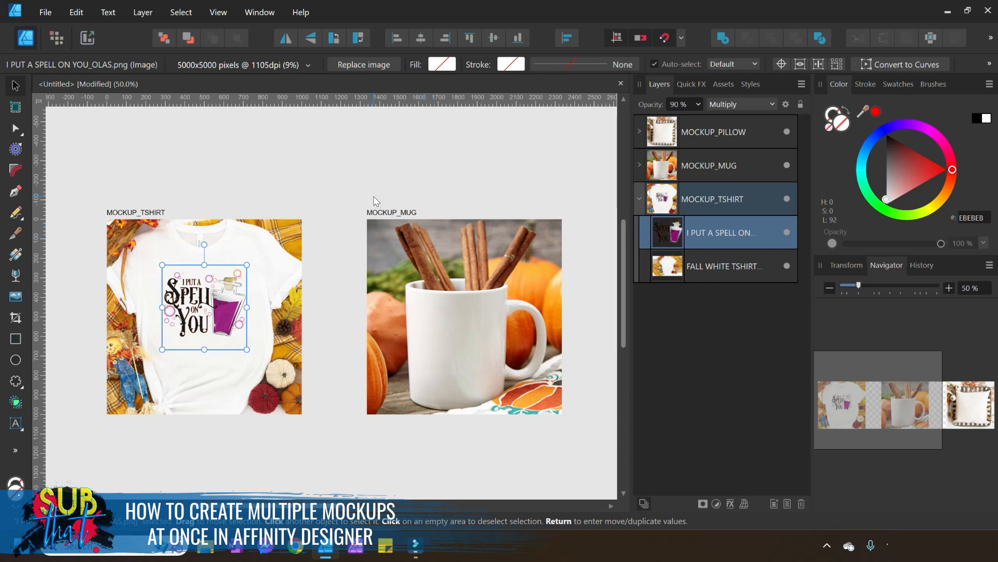
pyautogui.click(217, 14)
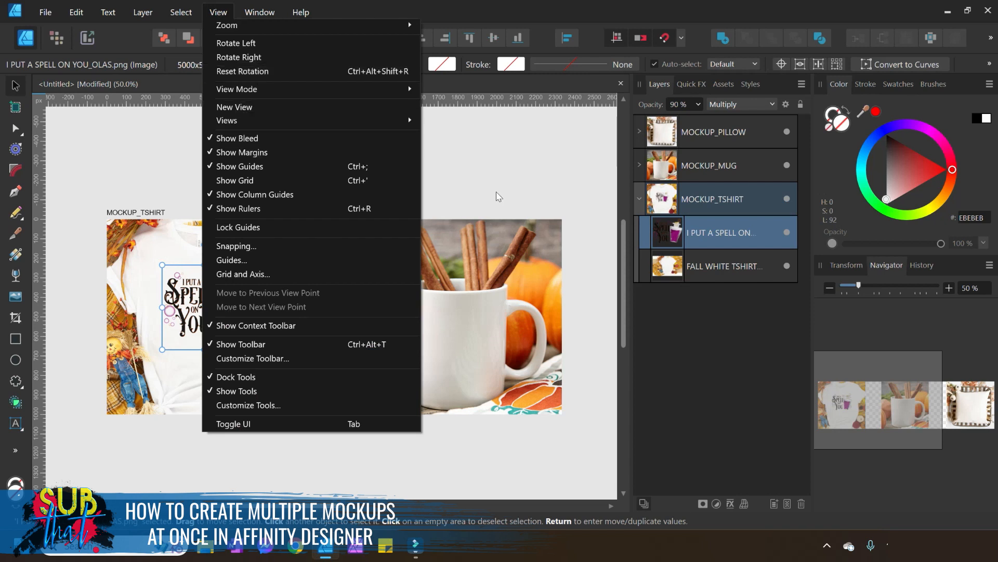
pyautogui.click(477, 177)
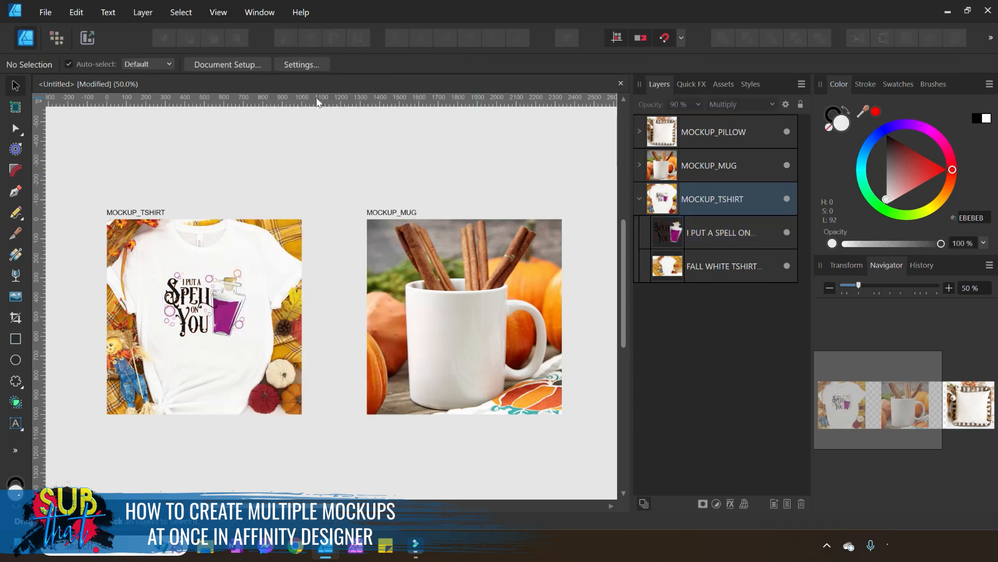
pyautogui.click(256, 13)
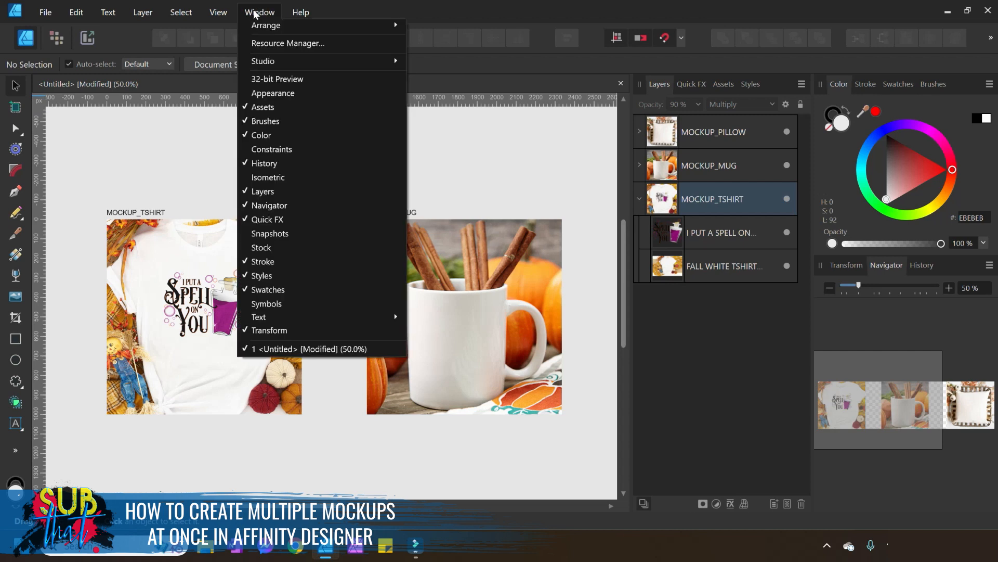
pyautogui.click(279, 307)
pyautogui.moveTo(119, 118); pyautogui.dragTo(352, 69)
# - Create a symbol from the spell design on the T-shirt, check its layer contents and close the Symbols panel
pyautogui.click(748, 232)
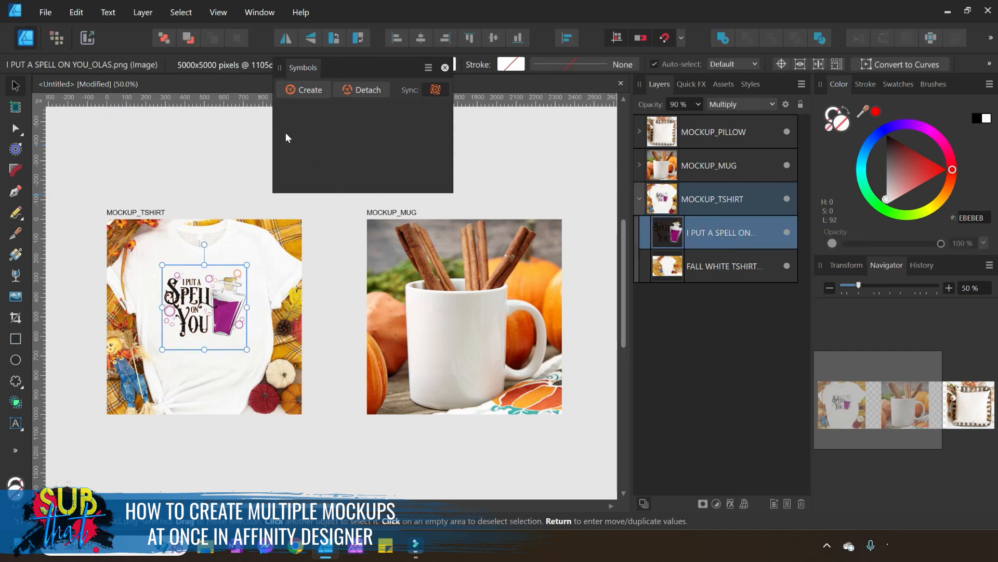
pyautogui.click(311, 90)
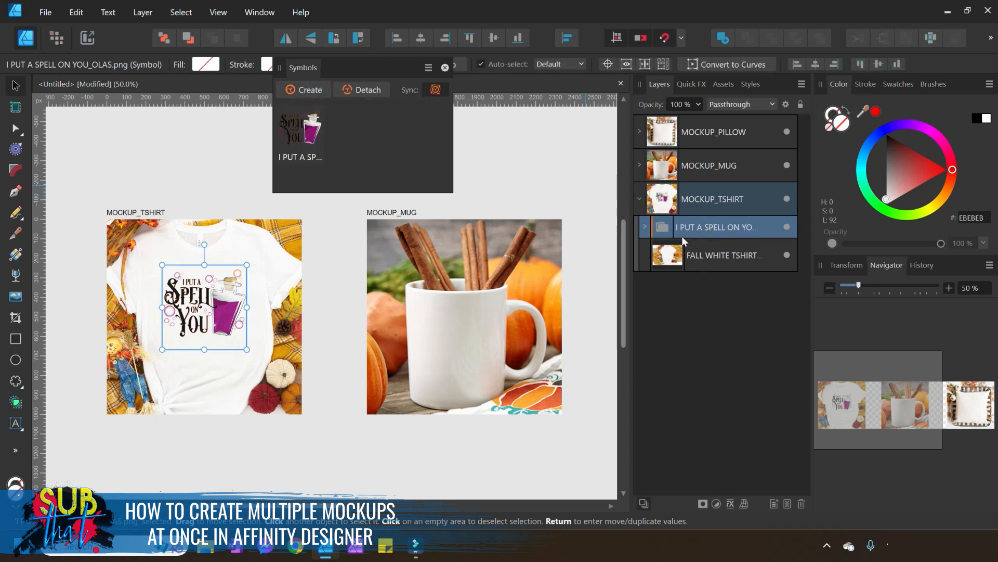
pyautogui.click(645, 227)
pyautogui.click(648, 227)
pyautogui.click(445, 69)
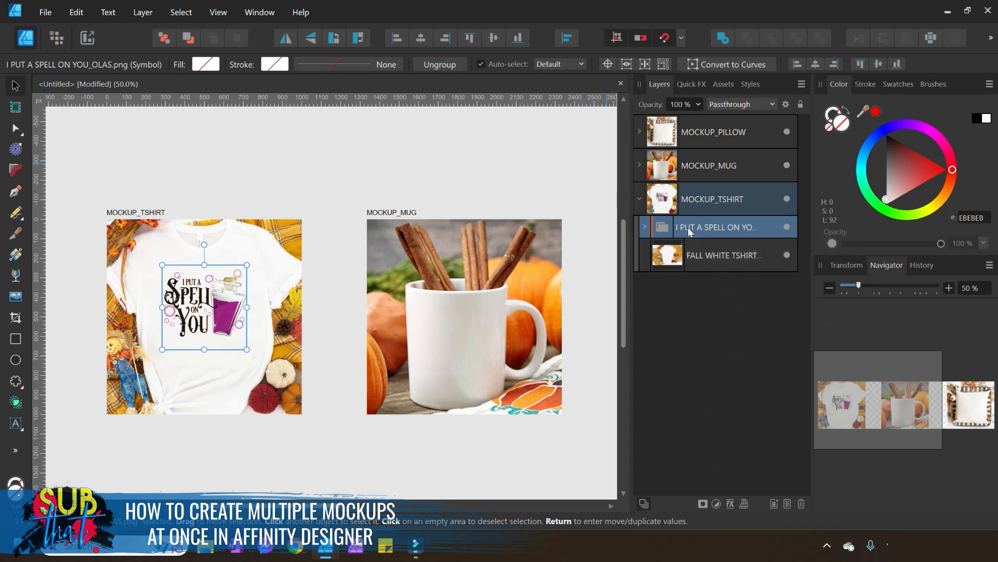
# - Duplicate the T-shirt's spell symbol, move the copy onto the mug and expand the MOCKUP_MUG artboard's layers
pyautogui.rightClick(688, 227)
pyautogui.click(733, 274)
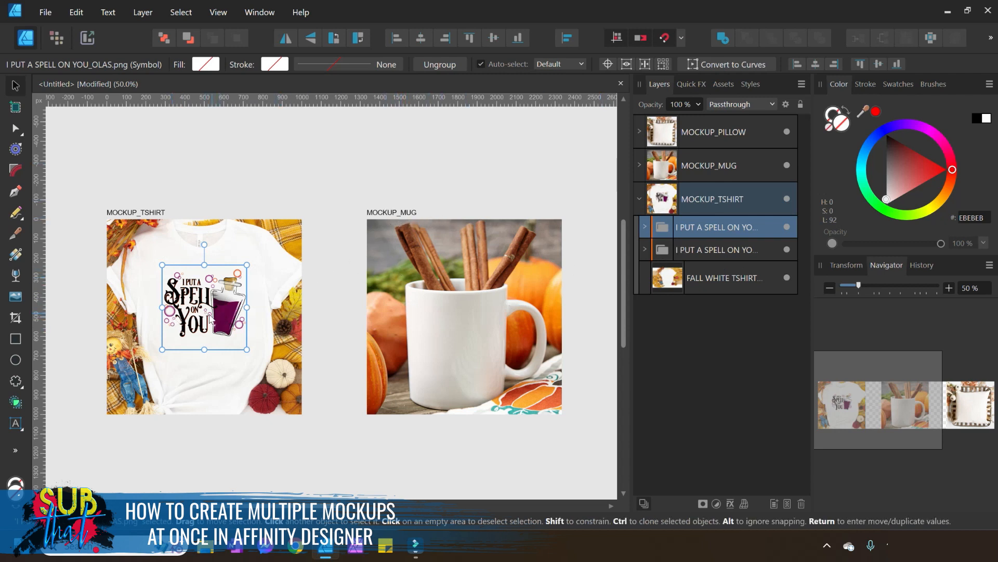
pyautogui.moveTo(200, 318); pyautogui.dragTo(451, 359)
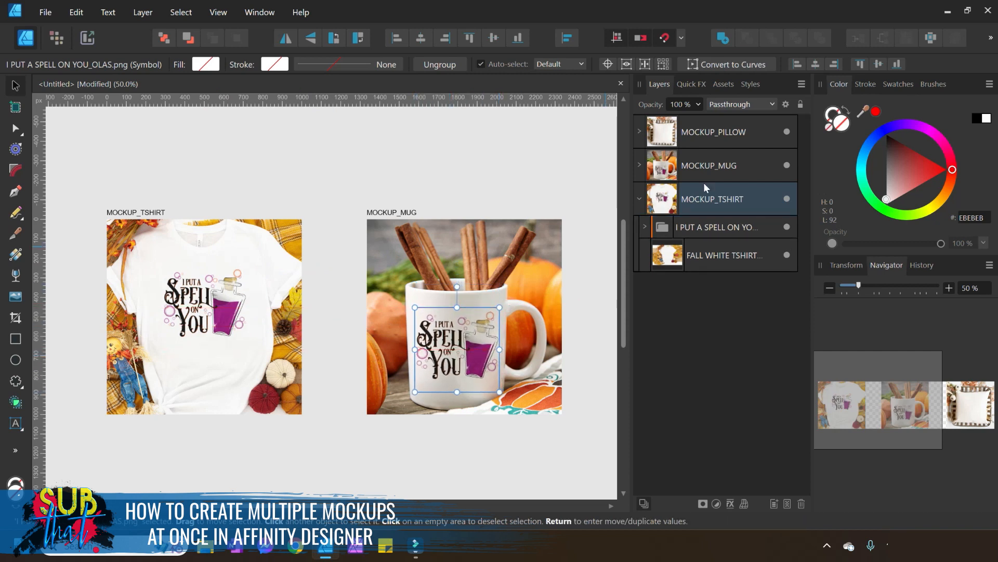
pyautogui.click(640, 165)
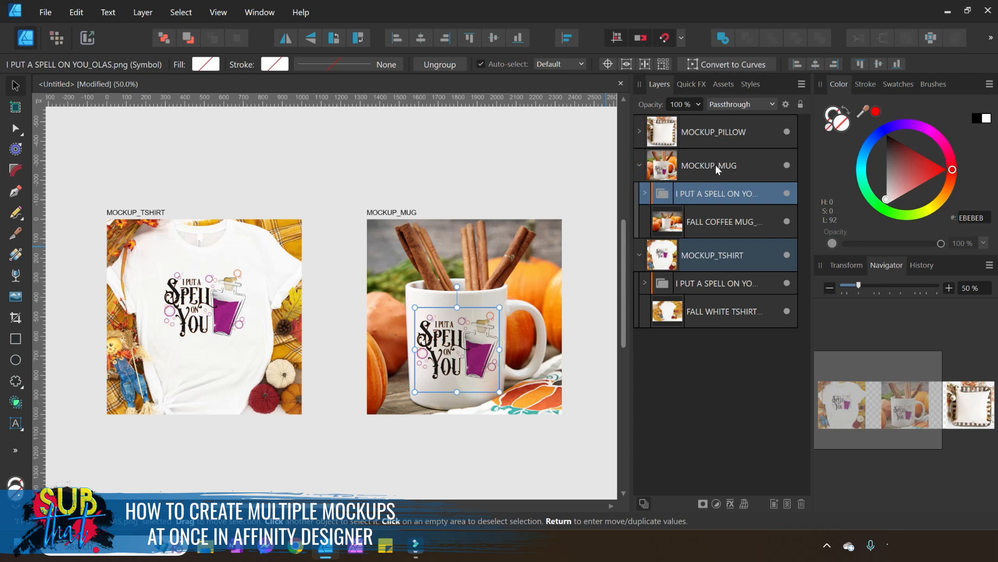
pyautogui.click(639, 165)
pyautogui.click(640, 165)
pyautogui.click(640, 254)
# - Enlarge the spell symbol on the mug slightly, recentre it on the mug's face and deselect it
pyautogui.moveTo(319, 507); pyautogui.dragTo(375, 506)
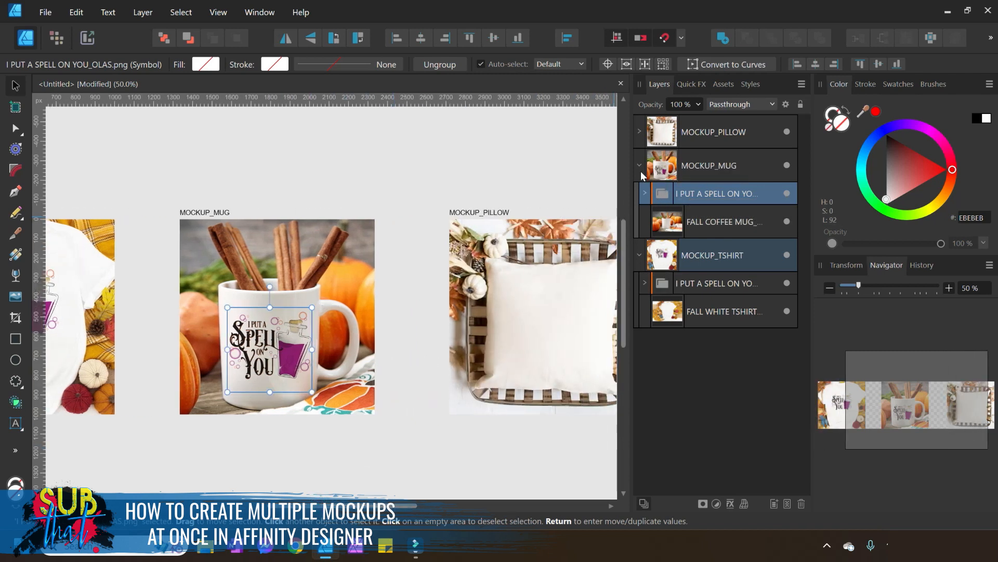
pyautogui.click(949, 288)
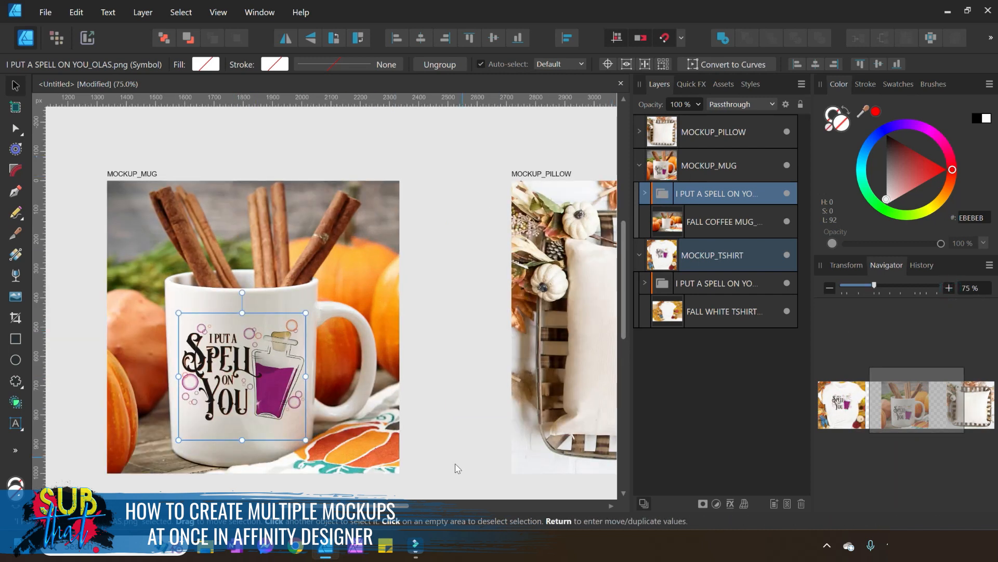
pyautogui.moveTo(403, 506); pyautogui.dragTo(396, 506)
pyautogui.scroll(-2, 369, 348)
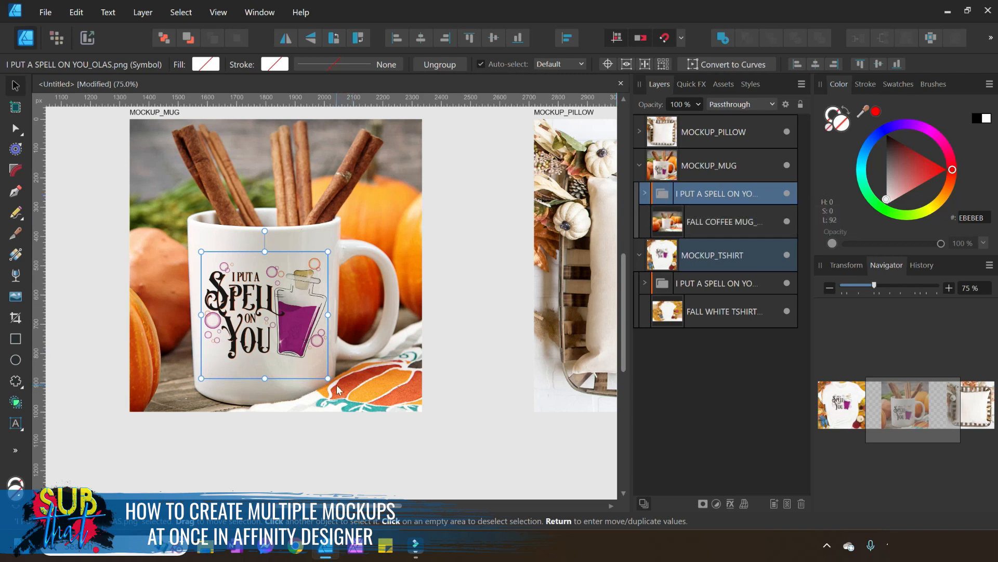
pyautogui.moveTo(328, 380); pyautogui.dragTo(333, 383)
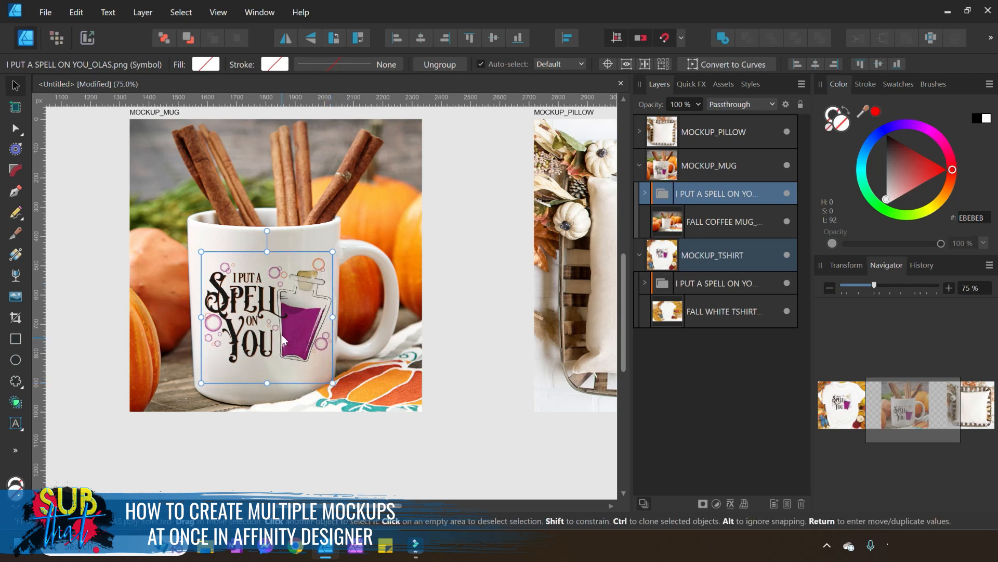
pyautogui.moveTo(280, 333); pyautogui.dragTo(277, 329)
pyautogui.click(498, 423)
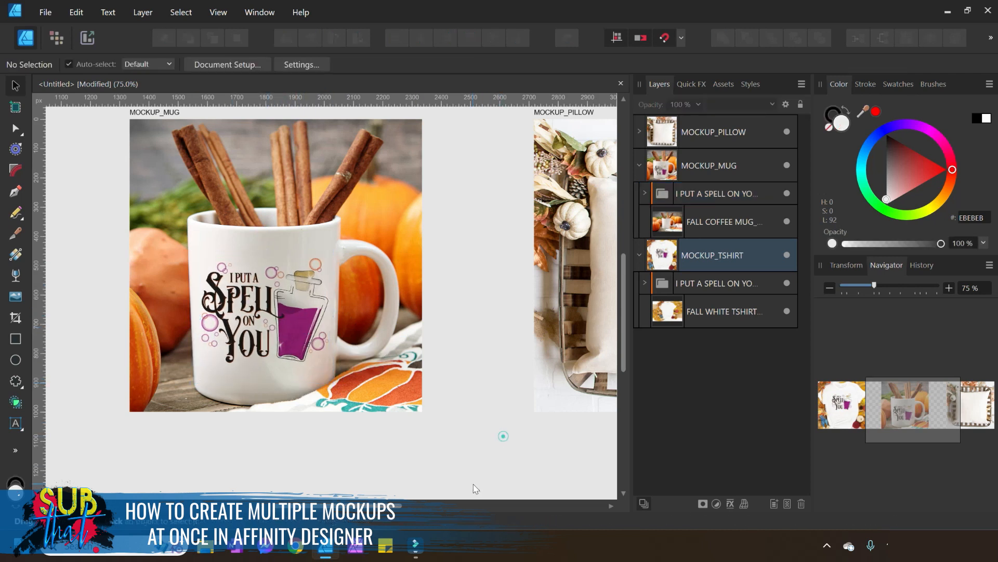
# - Duplicate the mug's spell symbol, move the copy onto the pillow and expand the MOCKUP_PILLOW artboard's layers
pyautogui.moveTo(322, 507); pyautogui.dragTo(411, 510)
pyautogui.click(697, 221)
pyautogui.rightClick(697, 193)
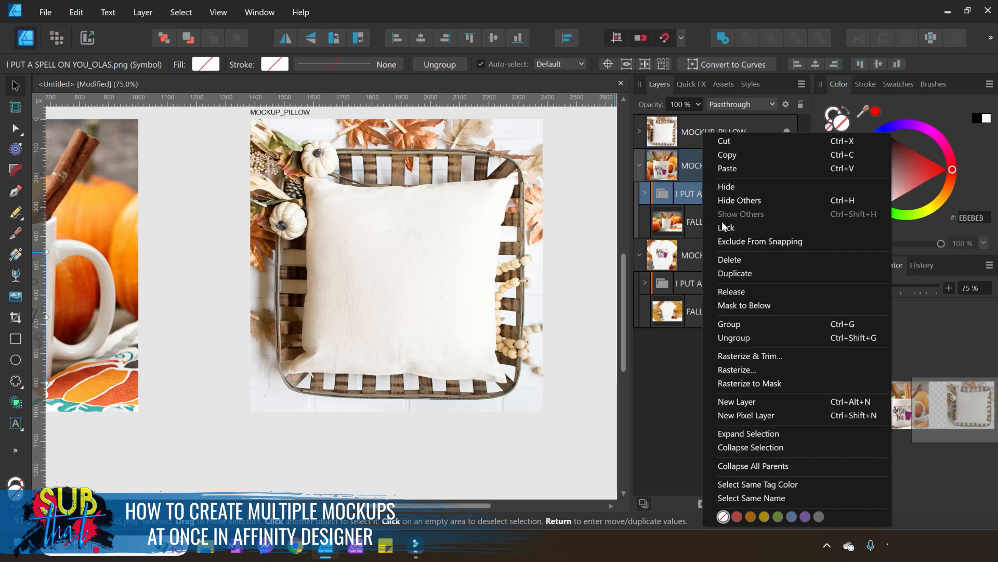
pyautogui.click(749, 274)
pyautogui.moveTo(454, 509); pyautogui.dragTo(429, 510)
pyautogui.moveTo(78, 316); pyautogui.dragTo(505, 274)
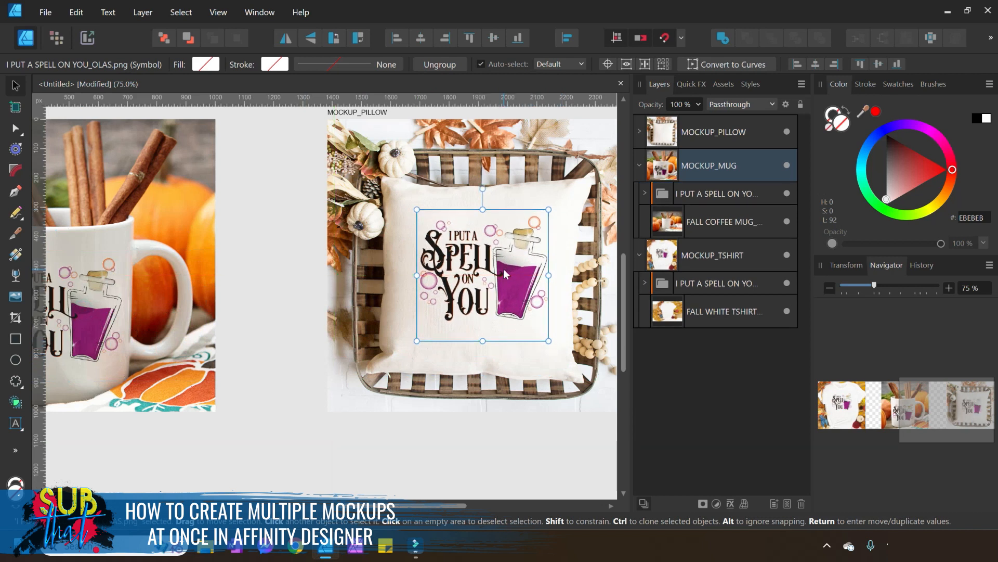
pyautogui.click(640, 131)
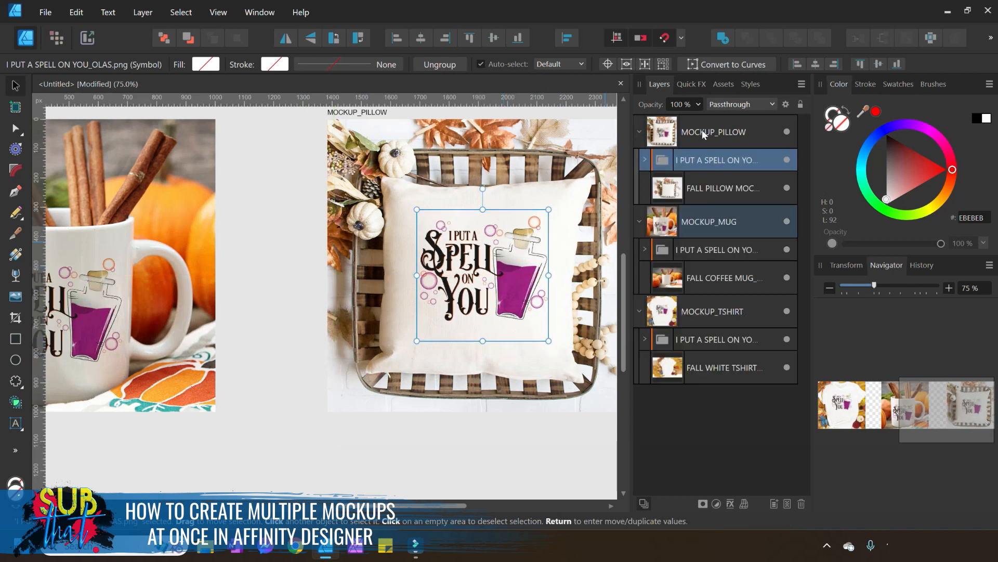
# - Enlarge the spell symbol to fill most of the pillow's front and recentre it on the pillow
pyautogui.moveTo(371, 505); pyautogui.dragTo(423, 505)
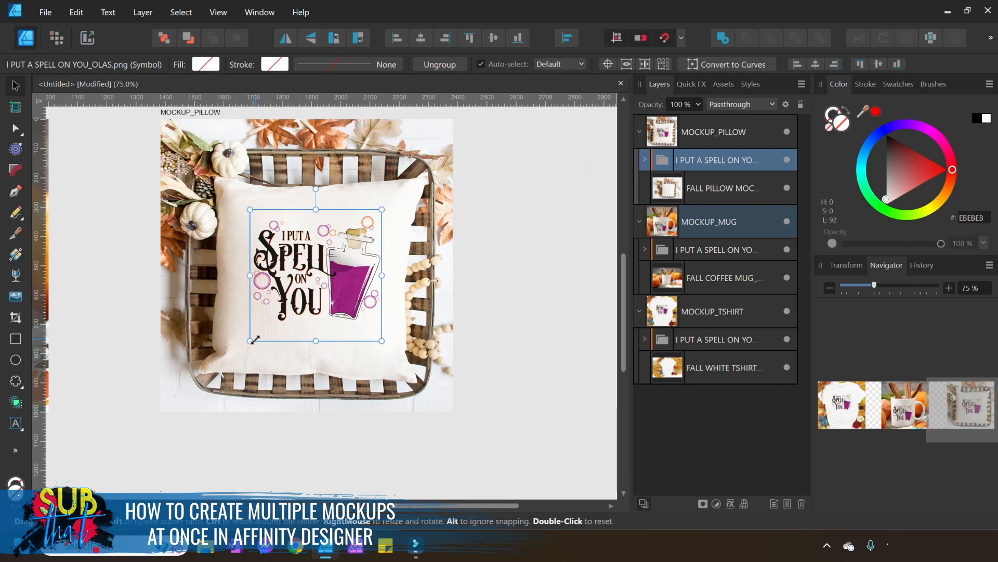
pyautogui.moveTo(258, 344); pyautogui.dragTo(234, 369)
pyautogui.moveTo(382, 210); pyautogui.dragTo(412, 214)
pyautogui.moveTo(323, 273); pyautogui.dragTo(327, 281)
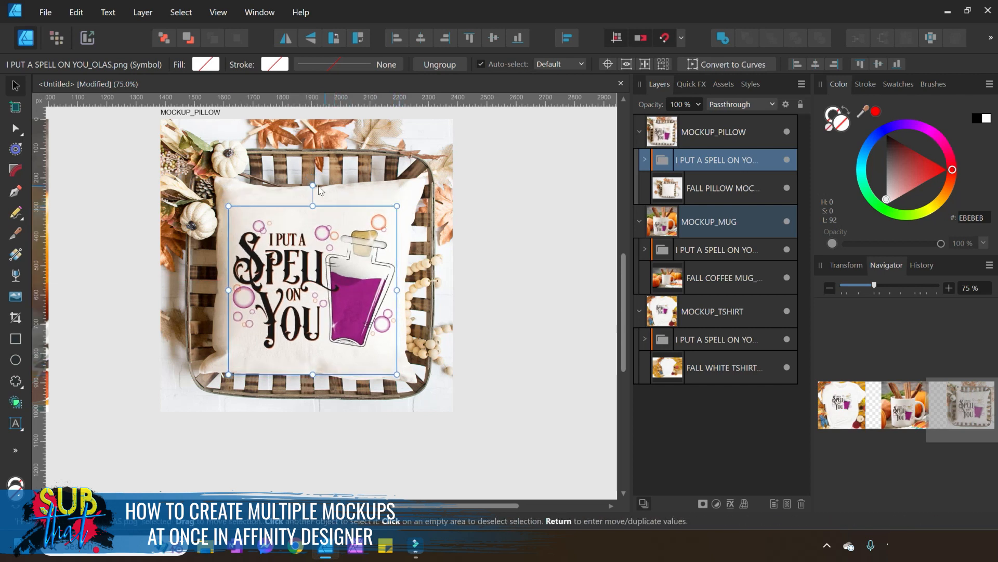
# - Rotate the pillow's spell symbol slightly clockwise to match the pillow's tilt, nudge it upward into position and deselect it
pyautogui.moveTo(312, 184); pyautogui.dragTo(316, 185)
pyautogui.press('Up')
pyautogui.press('Up')
pyautogui.press('Up')
pyautogui.press('Up')
pyautogui.press('Up')
pyautogui.press('Up')
pyautogui.press('Up')
pyautogui.press('Up')
pyautogui.press('Up')
pyautogui.press('Up')
pyautogui.press('Up')
pyautogui.press('Up')
pyautogui.press('Up')
pyautogui.press('Up')
pyautogui.press('Up')
pyautogui.press('Up')
pyautogui.press('Up')
pyautogui.press('Up')
pyautogui.press('Up')
pyautogui.press('Up')
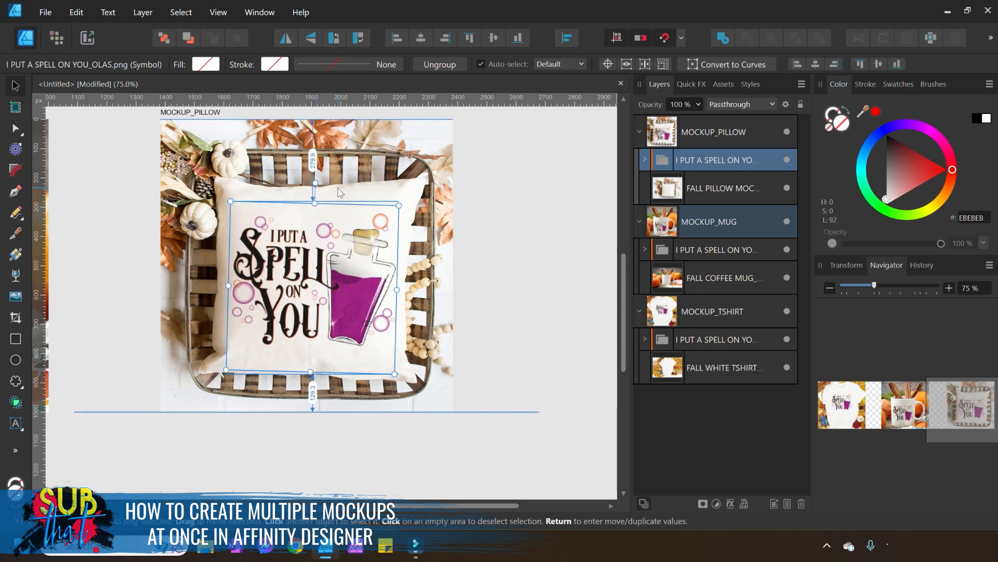
pyautogui.press('Down')
pyautogui.press('Down')
pyautogui.press('Down')
pyautogui.click(527, 333)
pyautogui.click(338, 281)
pyautogui.click(500, 310)
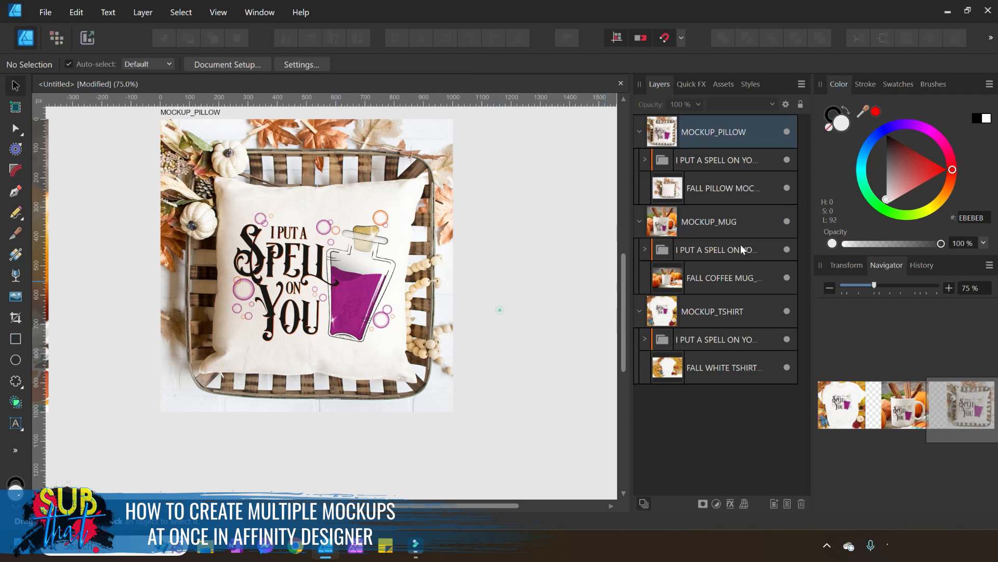
# - Select the spell symbol in the MOCKUP_MUG artboard and scale it down slightly on the mug
pyautogui.click(830, 288)
pyautogui.click(830, 288)
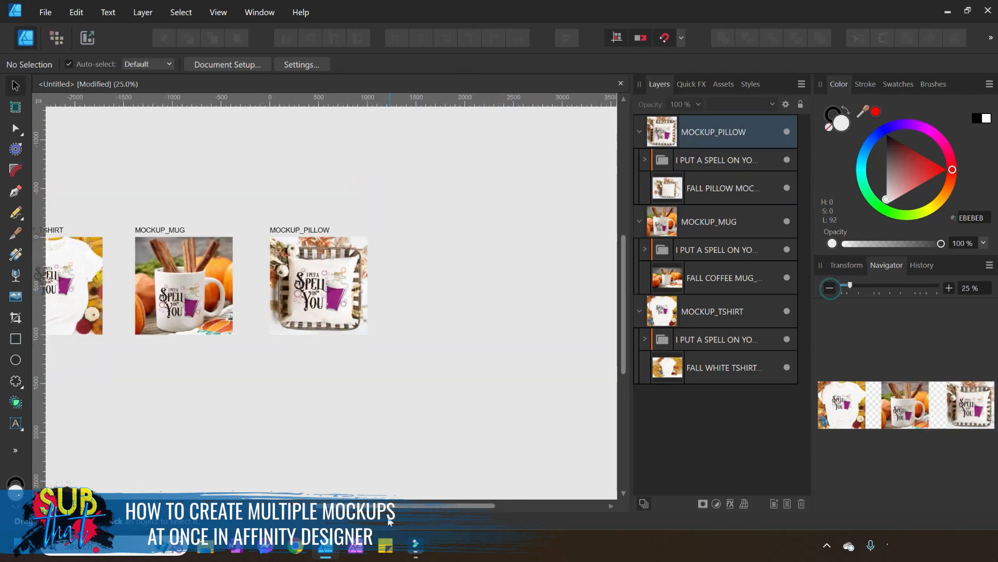
pyautogui.moveTo(412, 505); pyautogui.dragTo(315, 505)
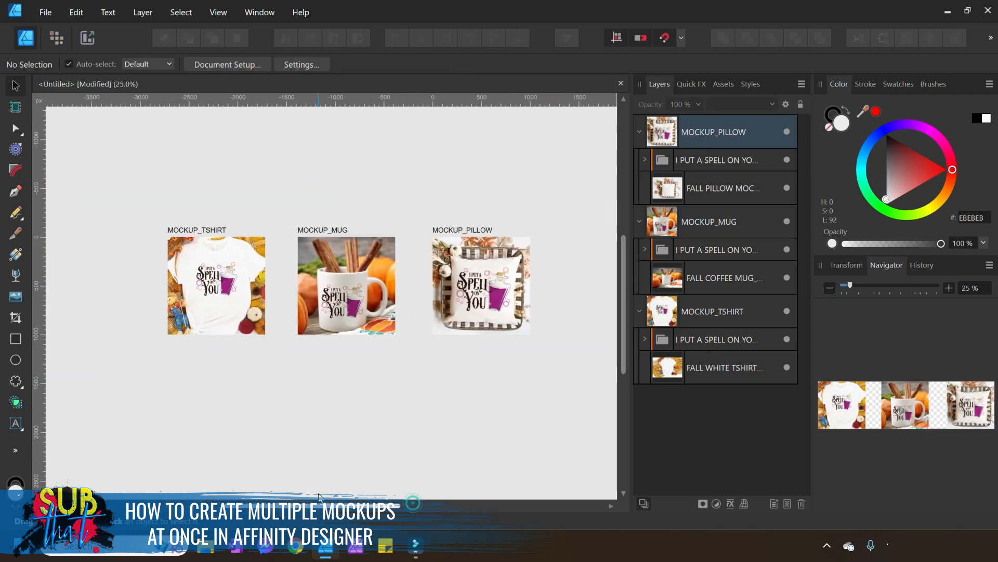
pyautogui.click(949, 288)
pyautogui.click(112, 264)
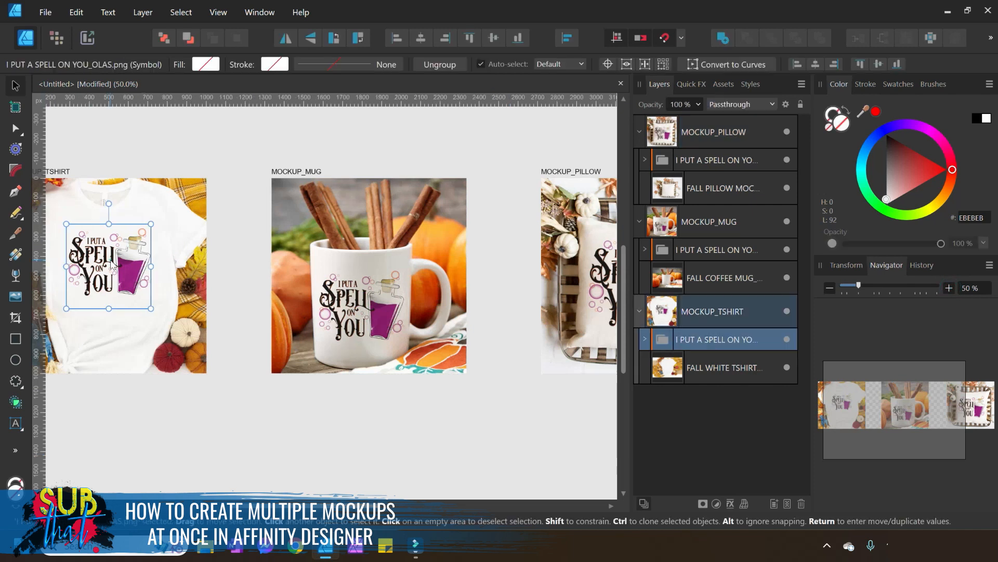
pyautogui.click(728, 245)
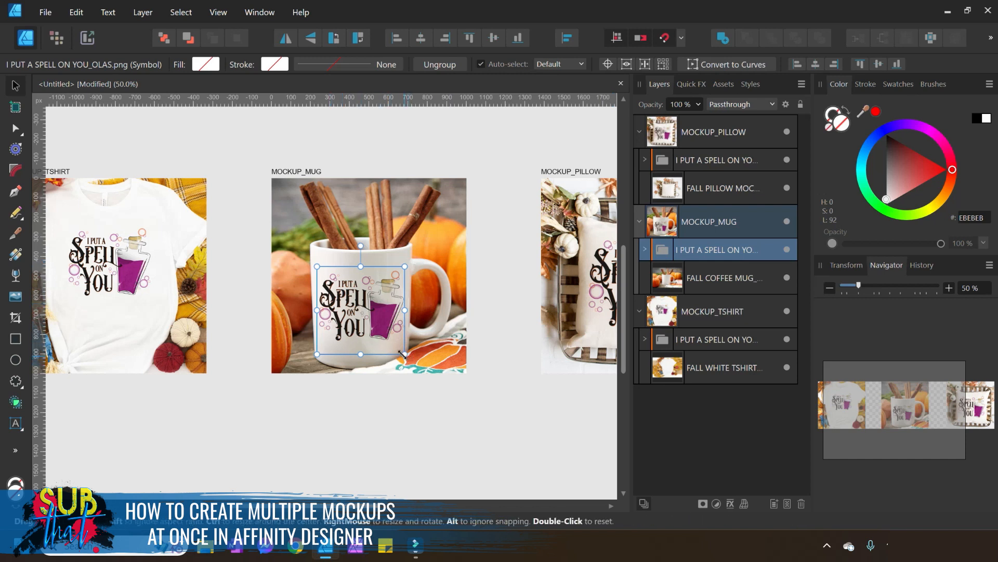
pyautogui.moveTo(405, 354); pyautogui.dragTo(402, 352)
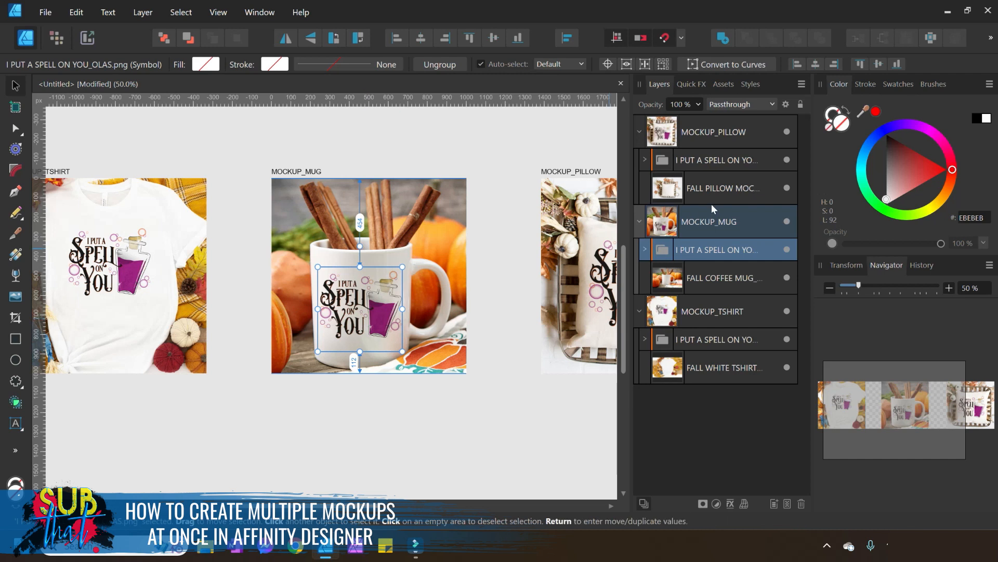
# - Try enlarging the spell image nested inside the mug's symbol, undo the resize and deselect the image
pyautogui.click(645, 250)
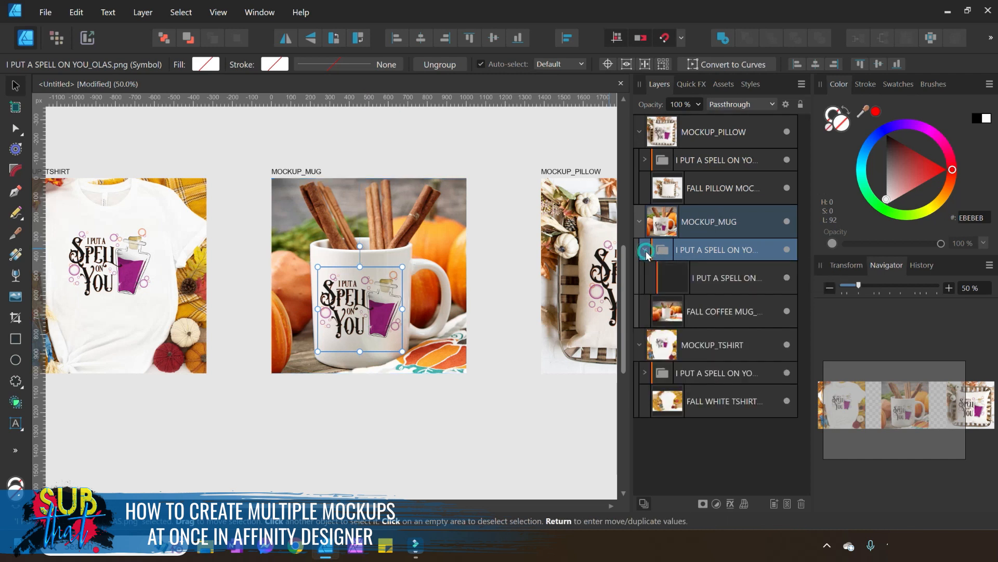
pyautogui.click(718, 273)
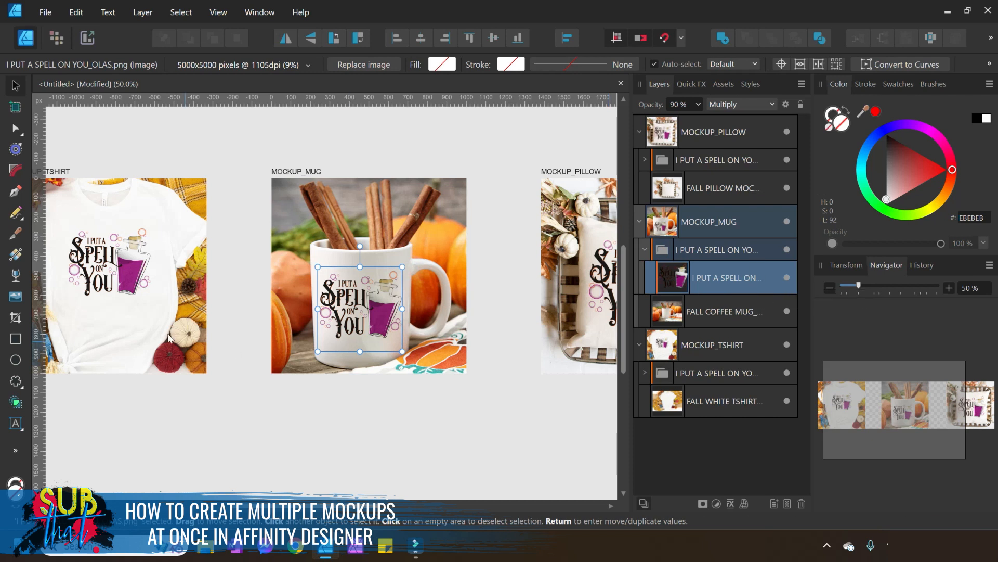
pyautogui.moveTo(403, 352); pyautogui.dragTo(484, 432)
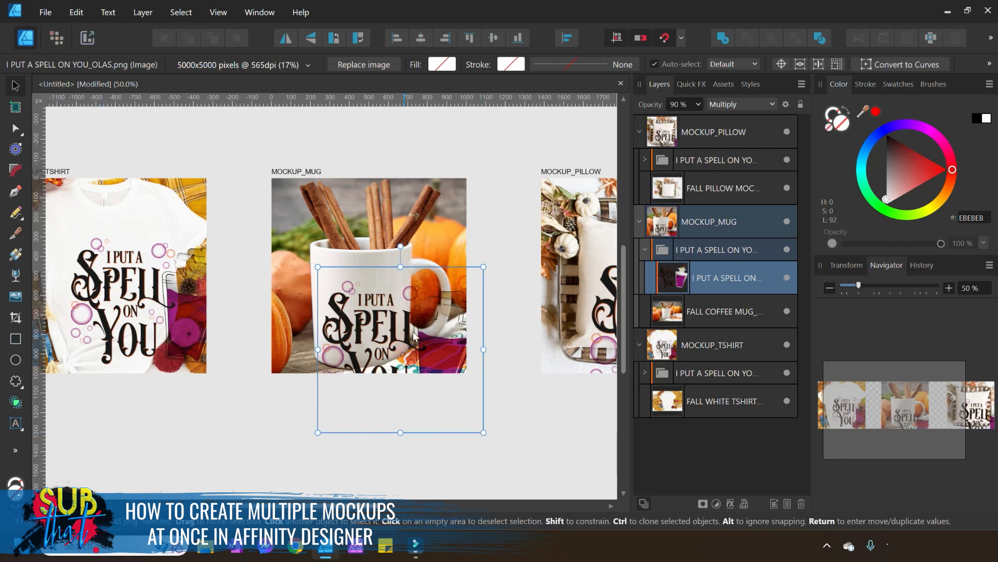
pyautogui.moveTo(374, 504); pyautogui.dragTo(319, 498)
pyautogui.hotkey('ctrl', 'z')
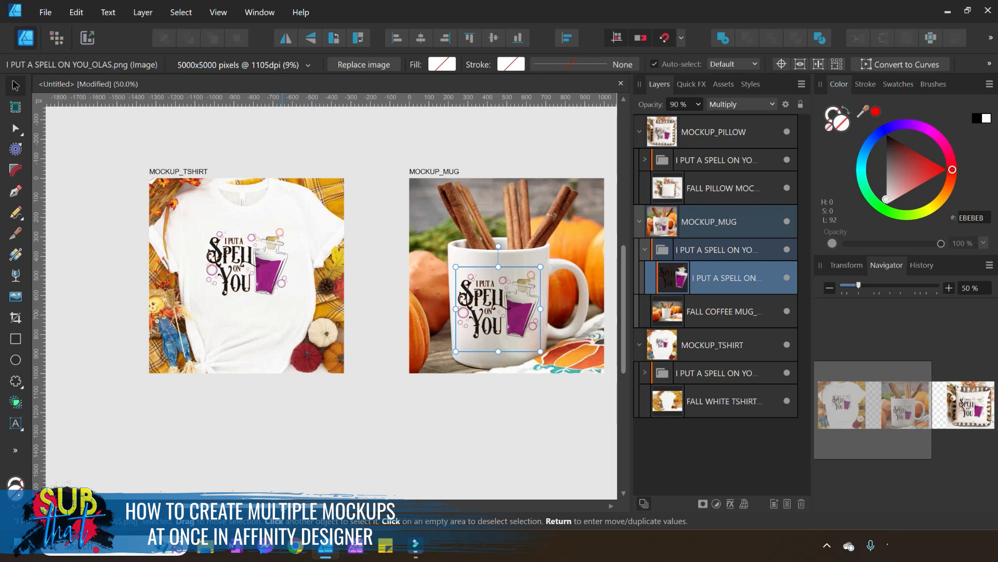
pyautogui.moveTo(286, 504); pyautogui.dragTo(387, 503)
pyautogui.click(498, 446)
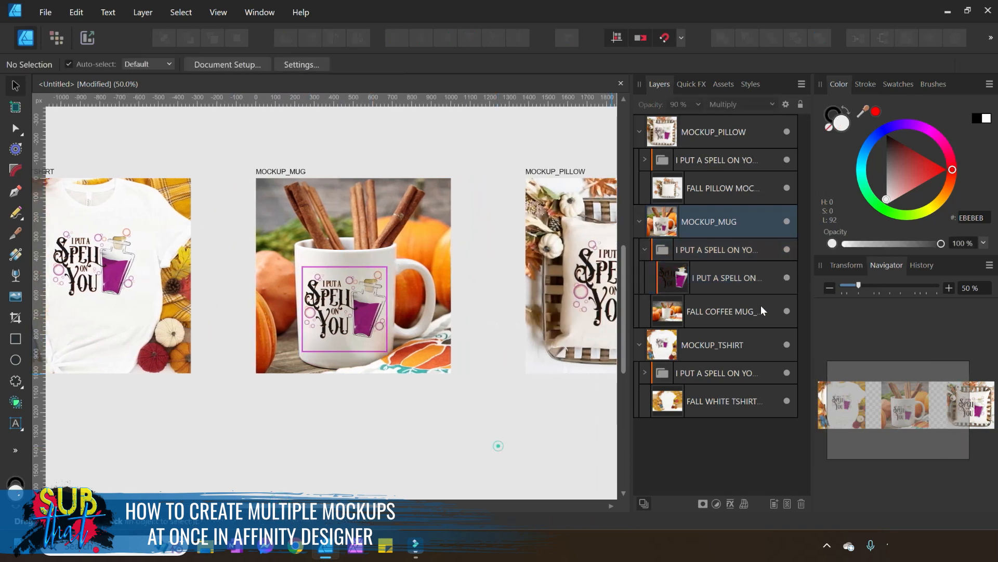
# - Collapse the mug's spell symbol in the layer list, keep its name and deselect it
pyautogui.click(831, 288)
pyautogui.click(497, 403)
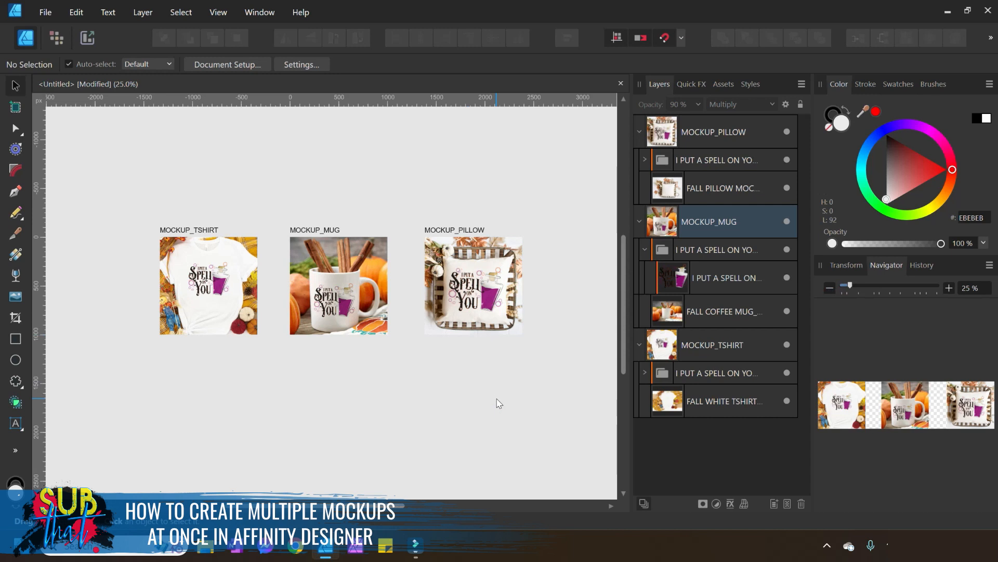
pyautogui.click(951, 288)
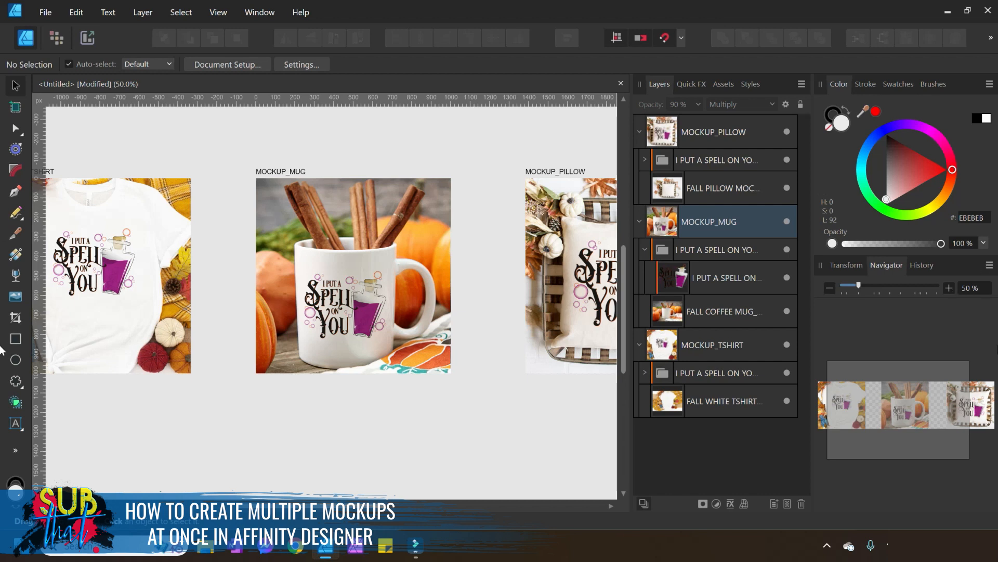
pyautogui.click(703, 259)
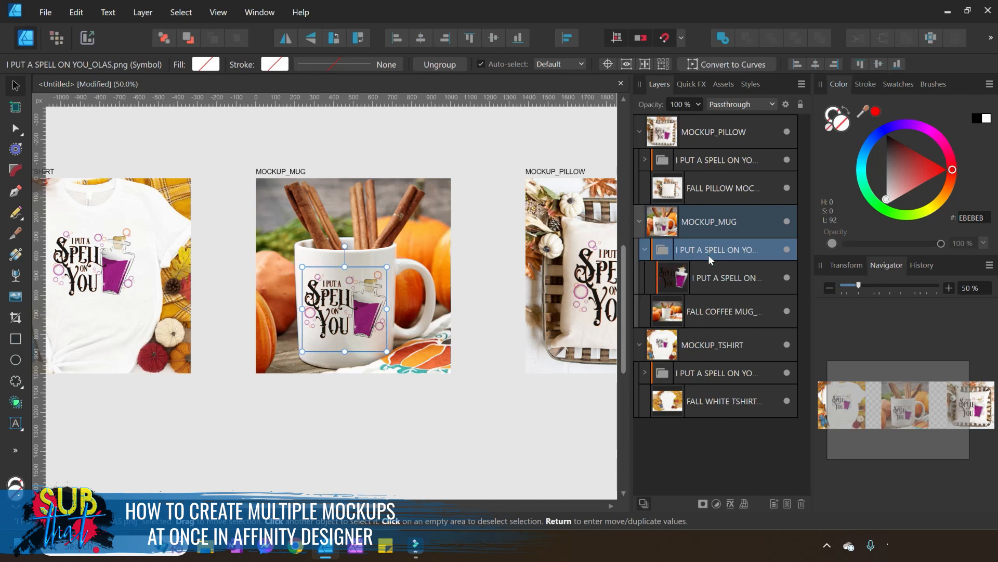
pyautogui.click(646, 250)
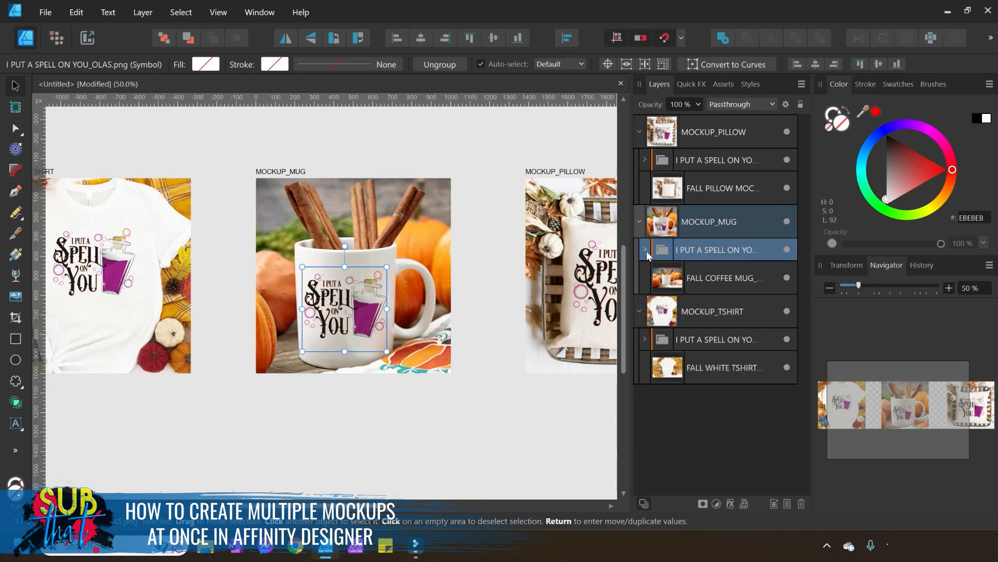
pyautogui.doubleClick(710, 255)
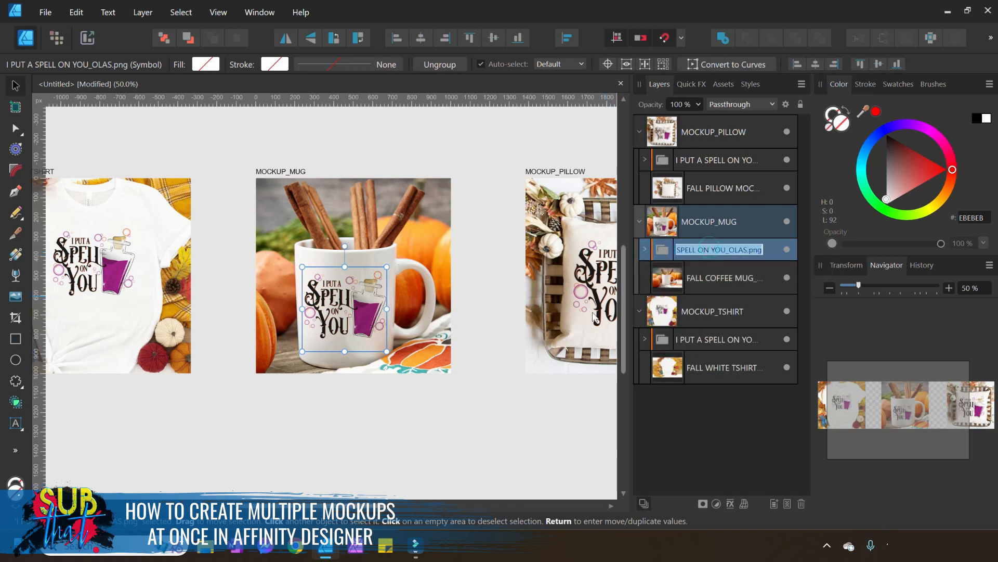
pyautogui.click(516, 438)
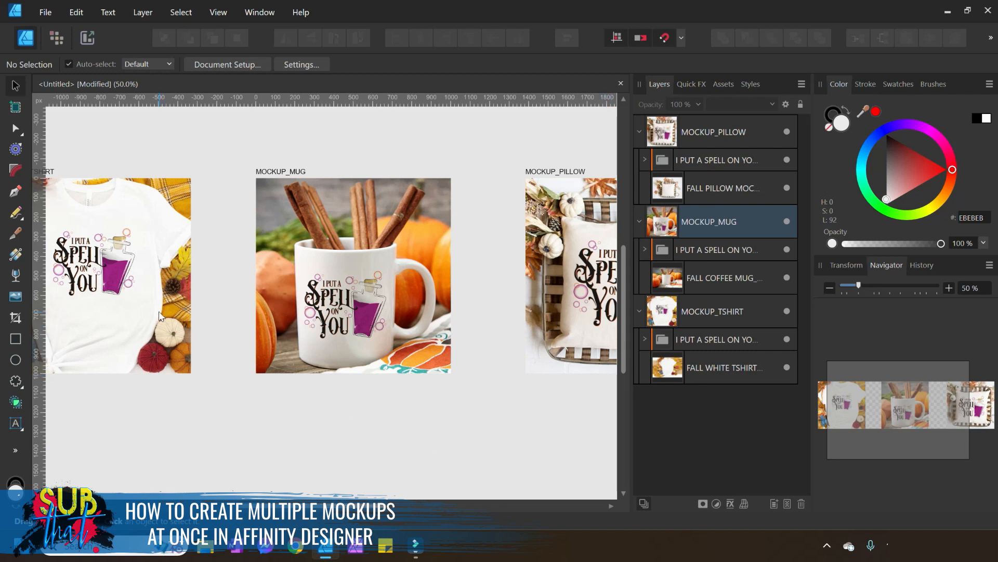
# - Hide the FALL COFFEE MUG background image, show it again and clear the selection
pyautogui.click(717, 287)
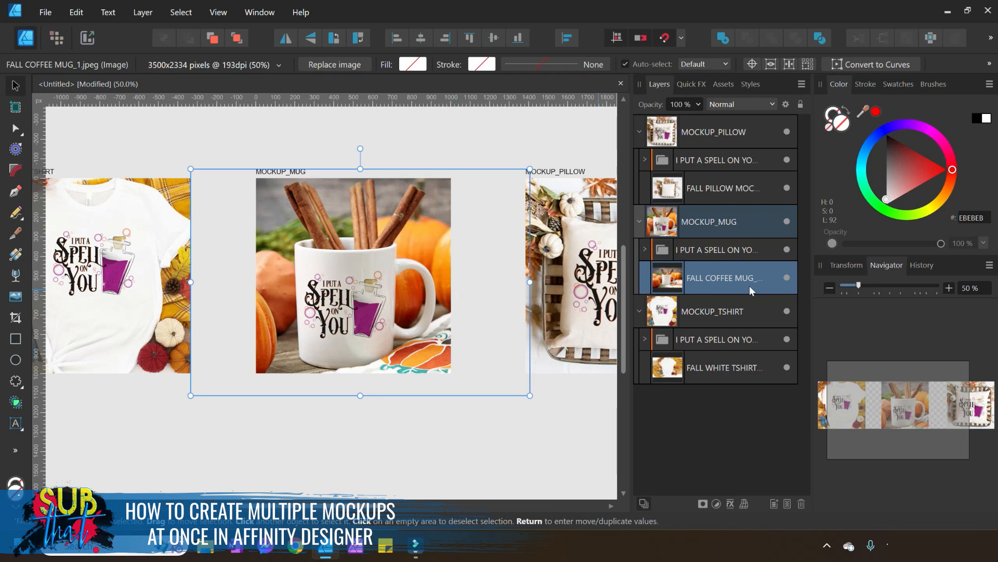
pyautogui.click(786, 279)
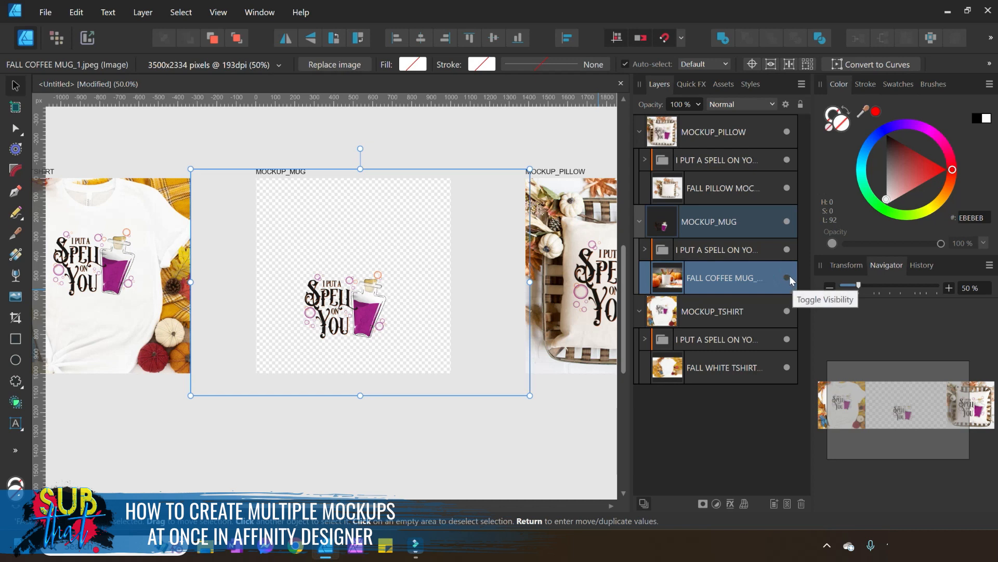
pyautogui.click(787, 278)
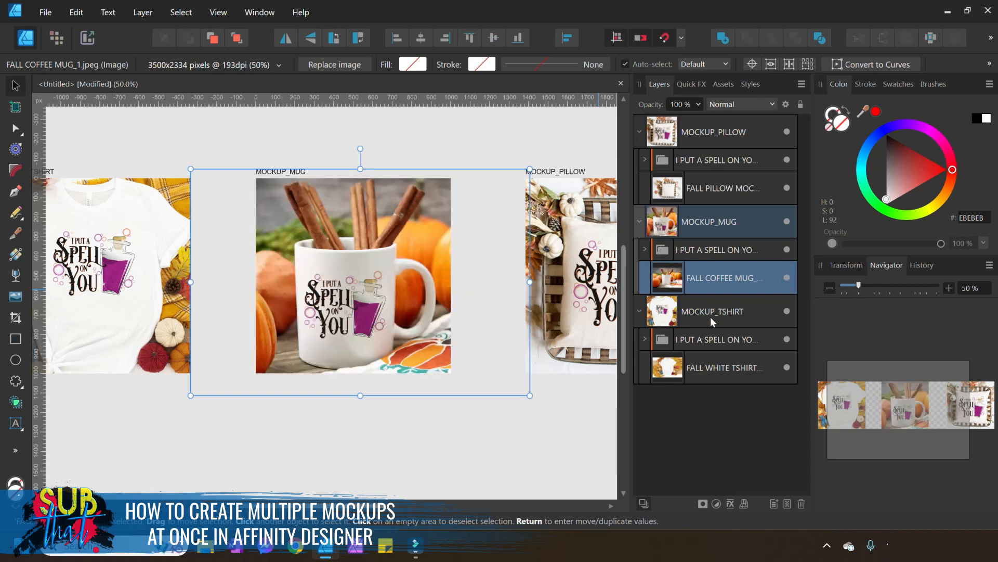
pyautogui.click(716, 250)
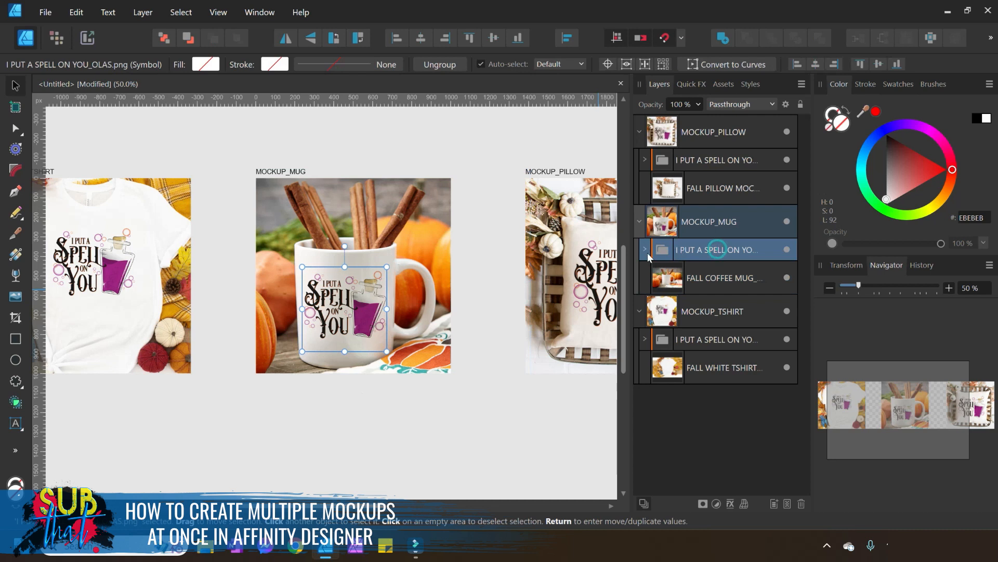
pyautogui.click(832, 288)
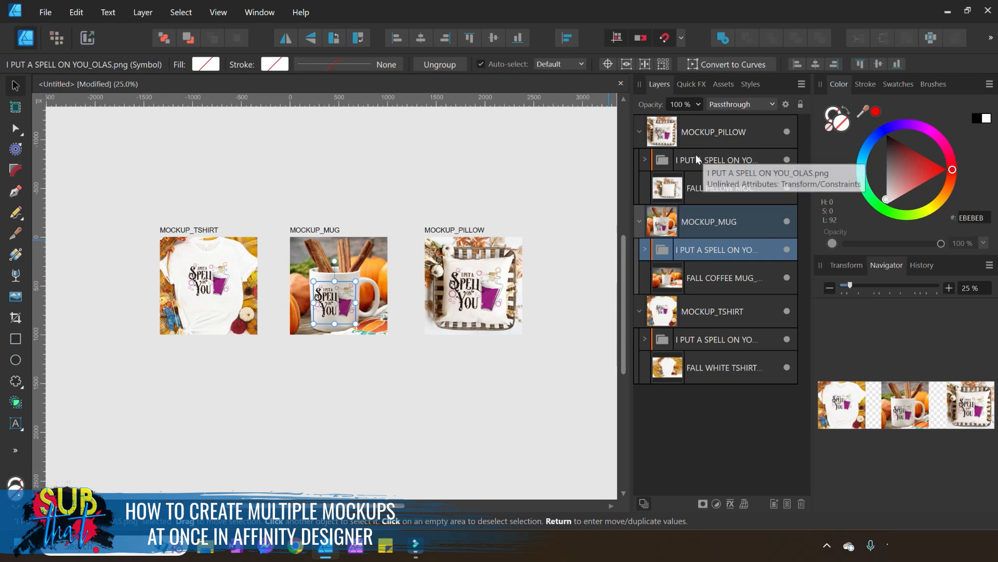
pyautogui.click(465, 356)
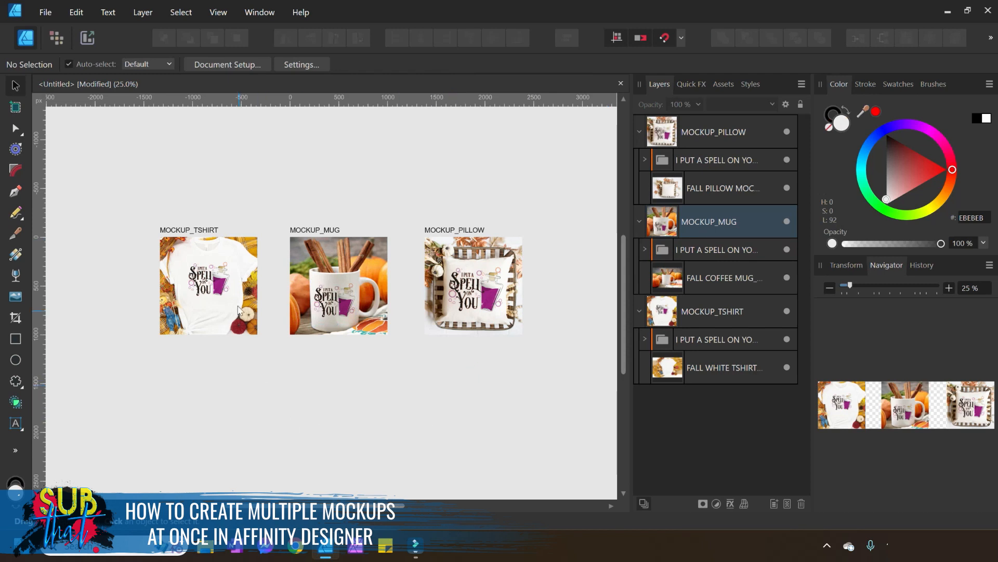
# - Switch to the Export Persona and include the MOCKUP_MUG slice in the export
pyautogui.click(45, 13)
pyautogui.click(82, 39)
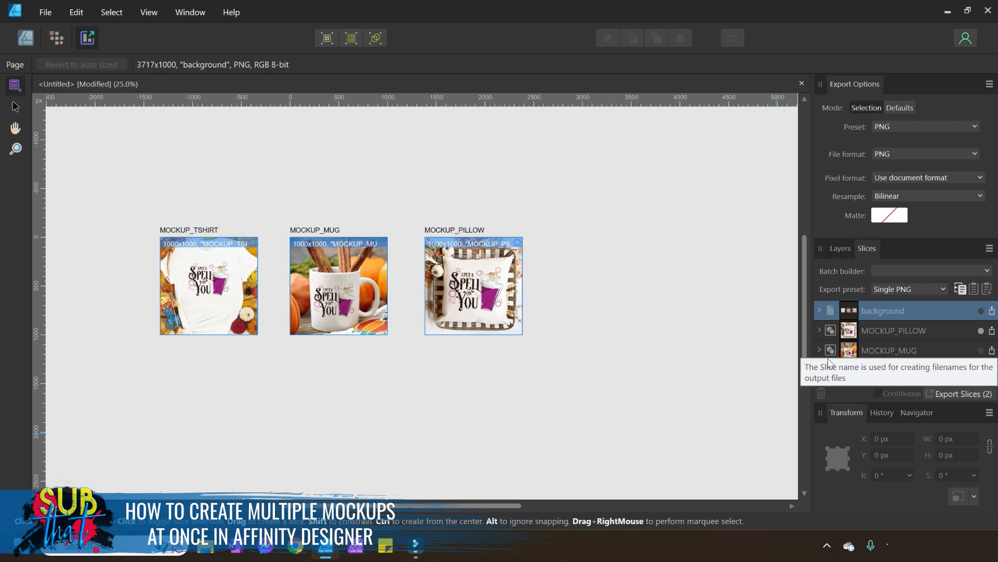
pyautogui.click(981, 351)
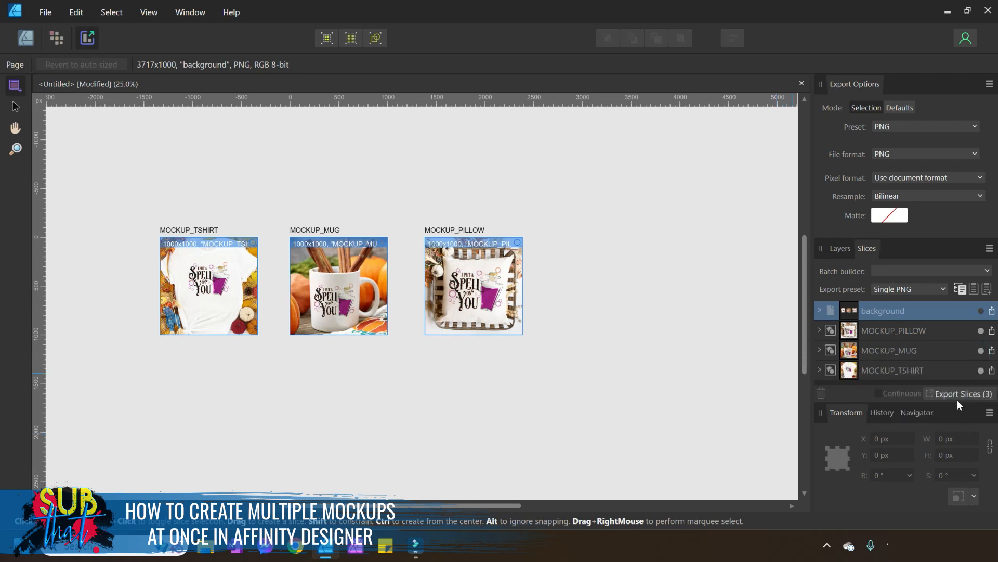
pyautogui.click(982, 351)
# - Export the pillow, mug and T-shirt slices as PNG files into the I PUT A SPELL ON YOU folder
pyautogui.click(969, 397)
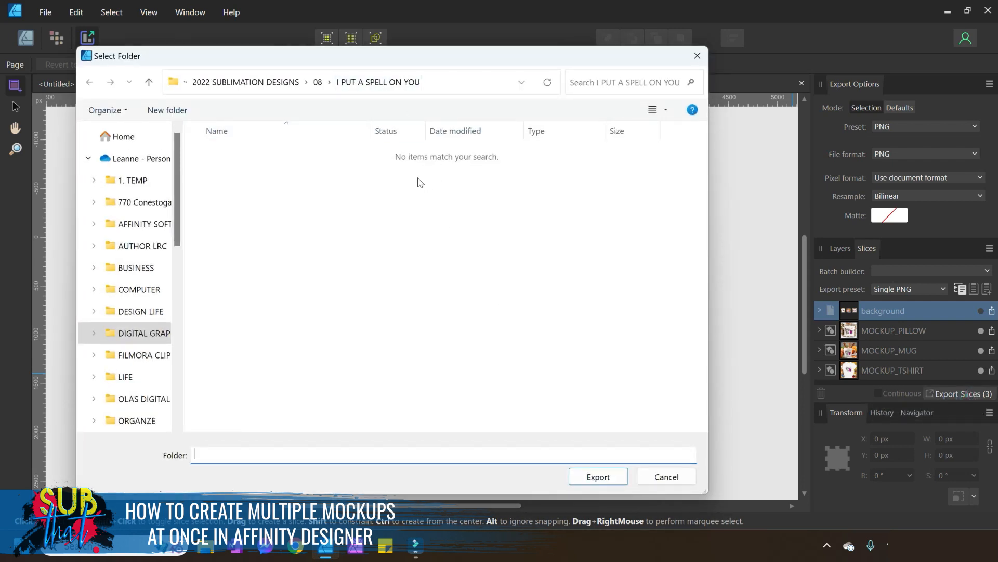
pyautogui.click(378, 82)
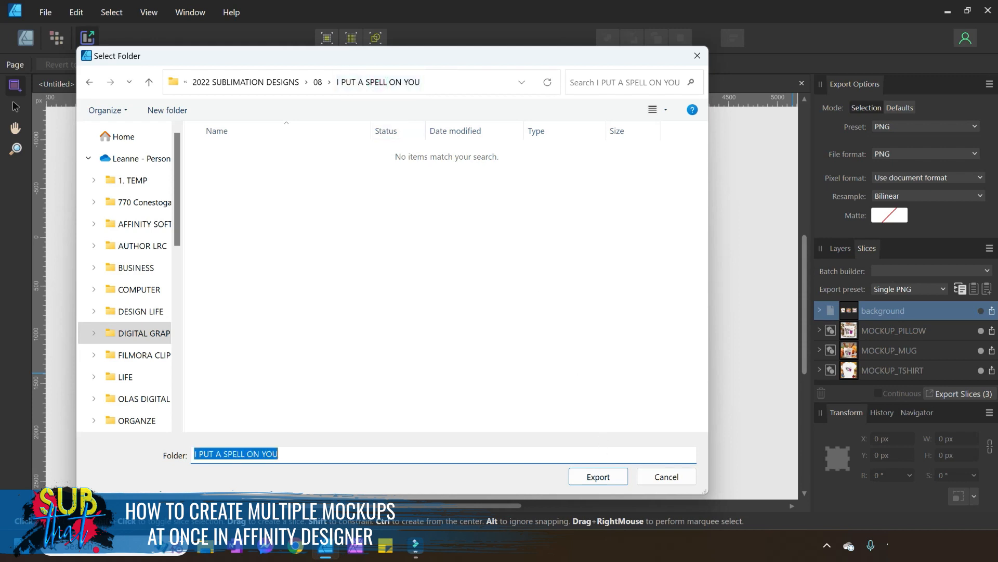
pyautogui.click(605, 482)
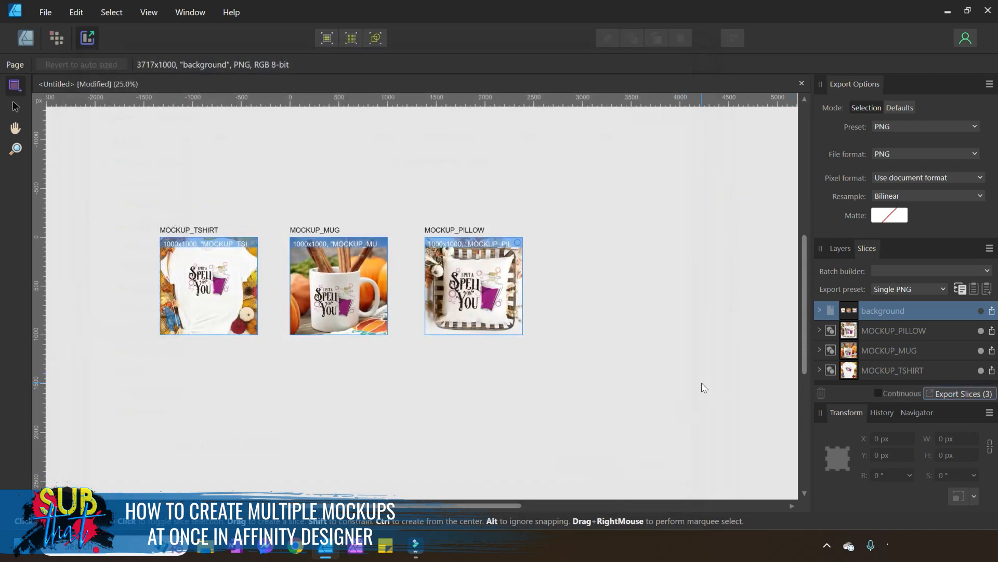
# - Check the I PUT A SPELL ON YOU folder for the exported mockup files without opening any
pyautogui.click(45, 12)
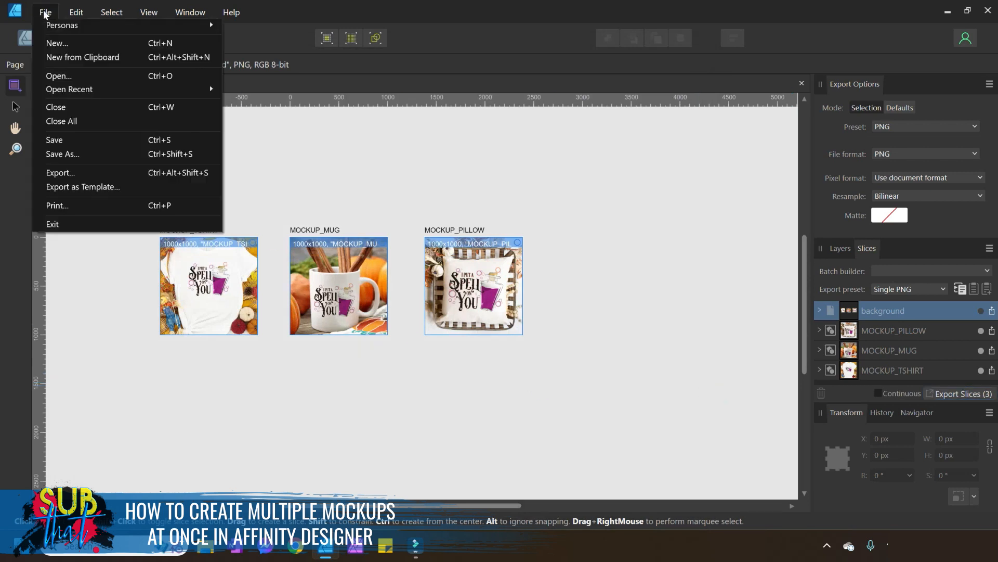
pyautogui.click(59, 76)
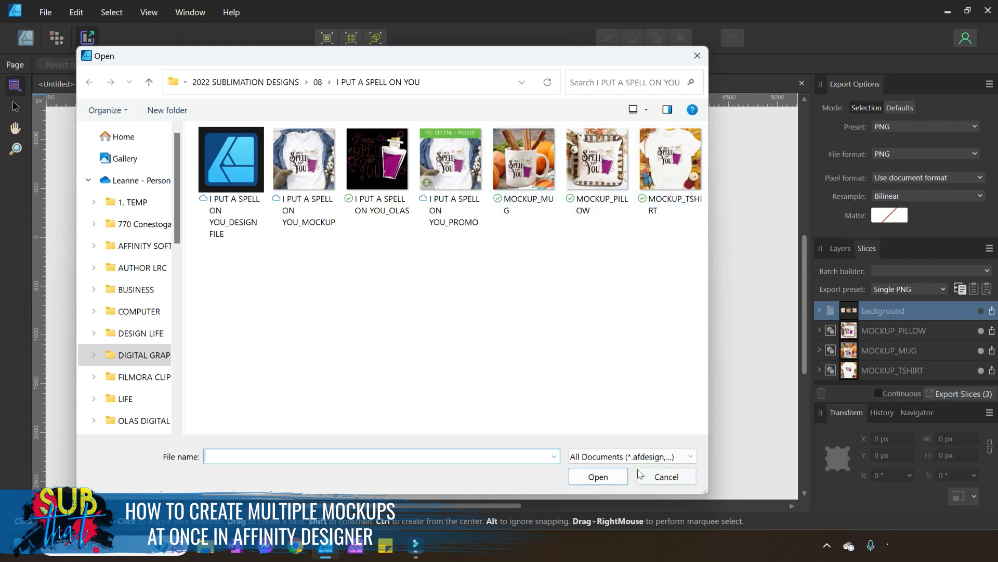
pyautogui.click(667, 476)
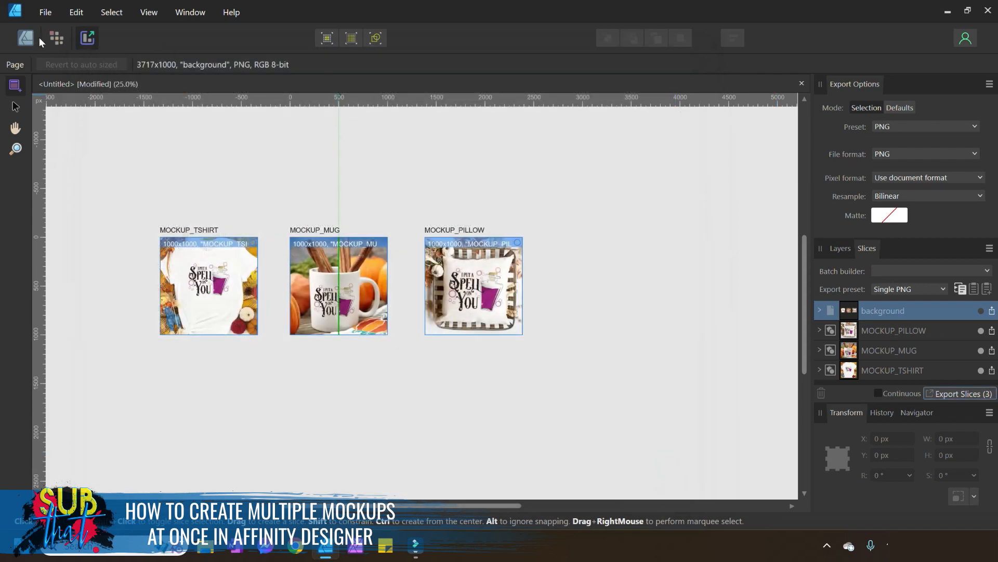
# - Return to the Designer Persona, expand the mug's spell symbol and select the image nested inside it
pyautogui.click(23, 39)
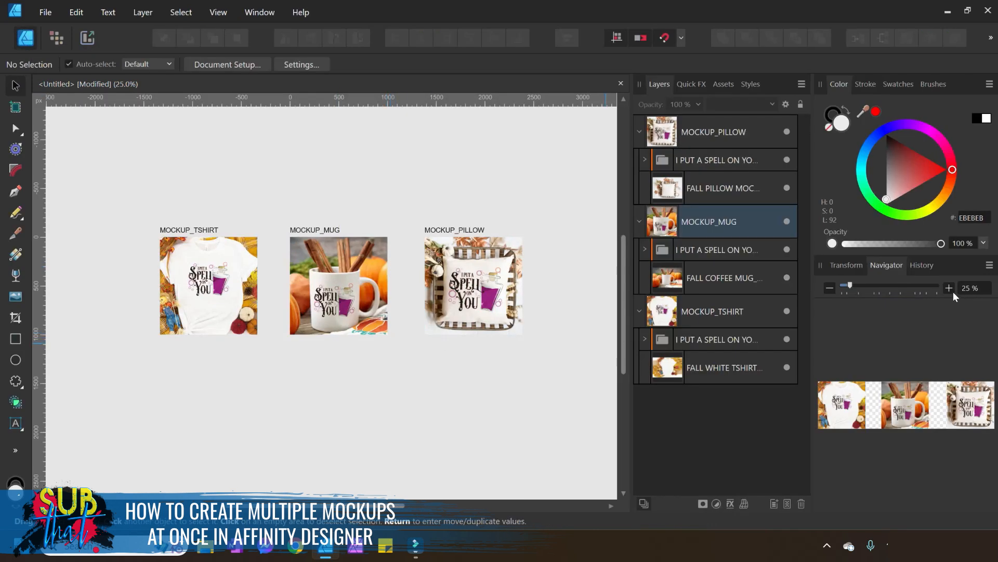
pyautogui.click(949, 288)
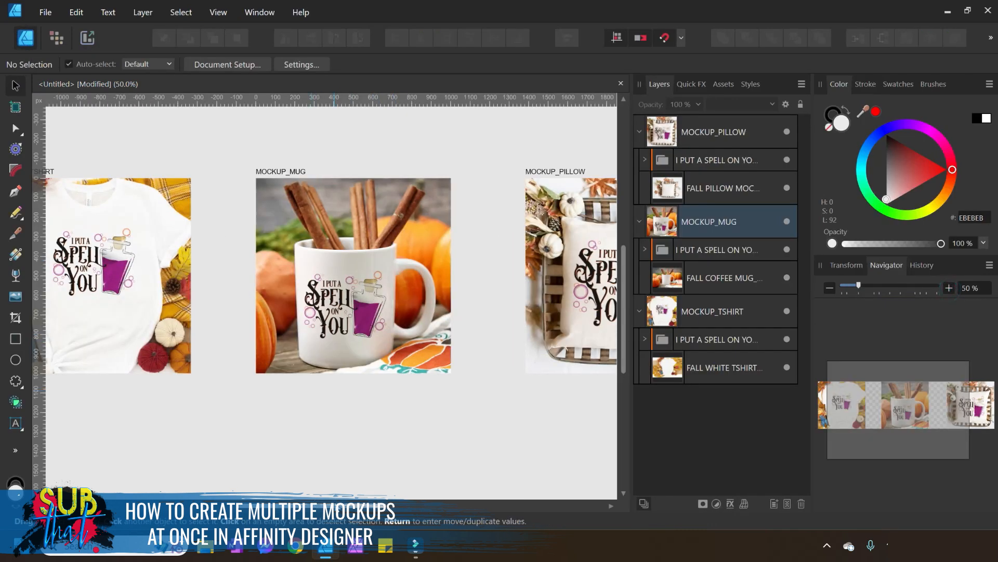
pyautogui.moveTo(319, 509); pyautogui.dragTo(304, 509)
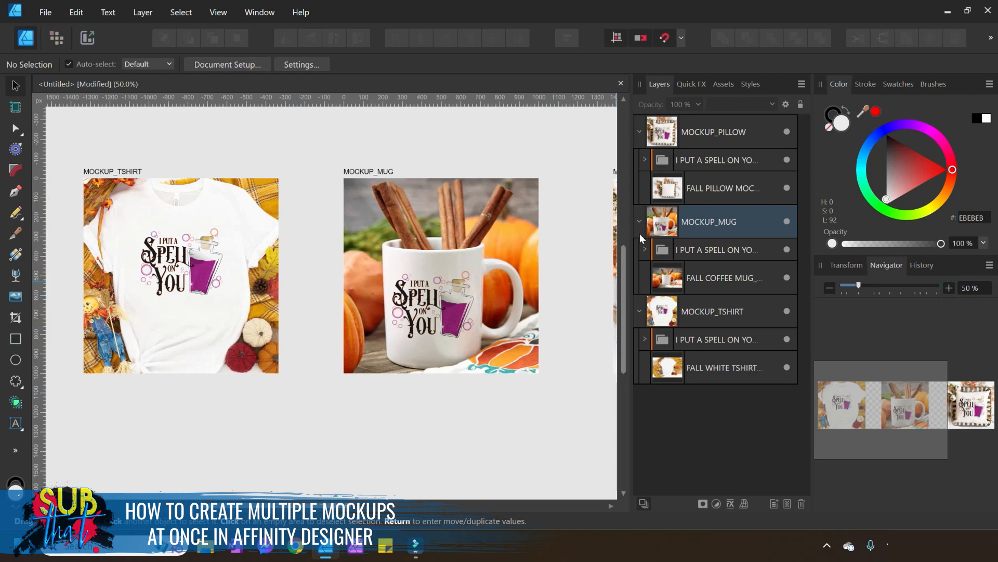
pyautogui.click(644, 250)
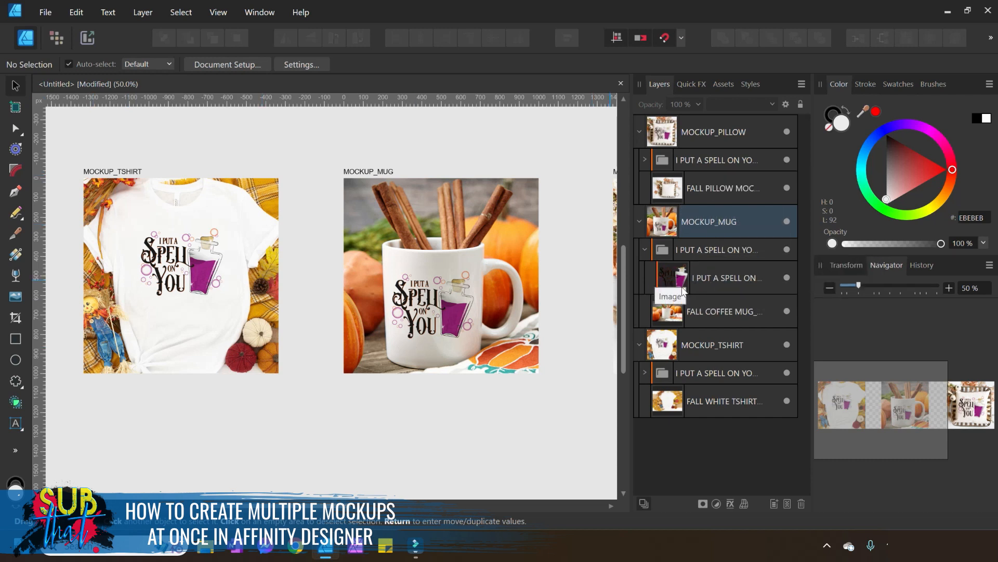
pyautogui.click(748, 286)
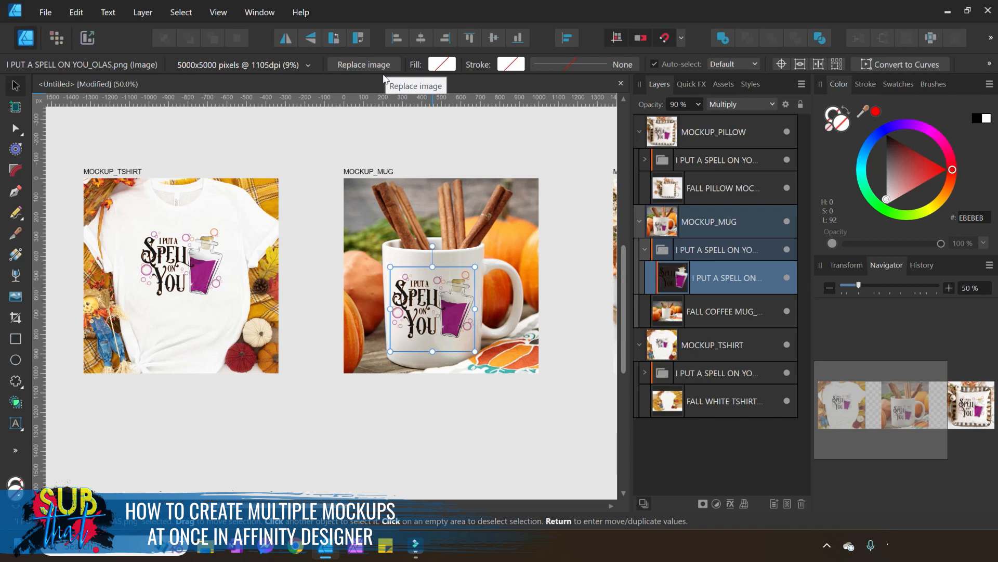
# - Replace the nested spell image with GOOD MORNING PUMPKIN_OLAS from the GOOD MORNING PUMPKIN folder inside folder 09
pyautogui.click(362, 69)
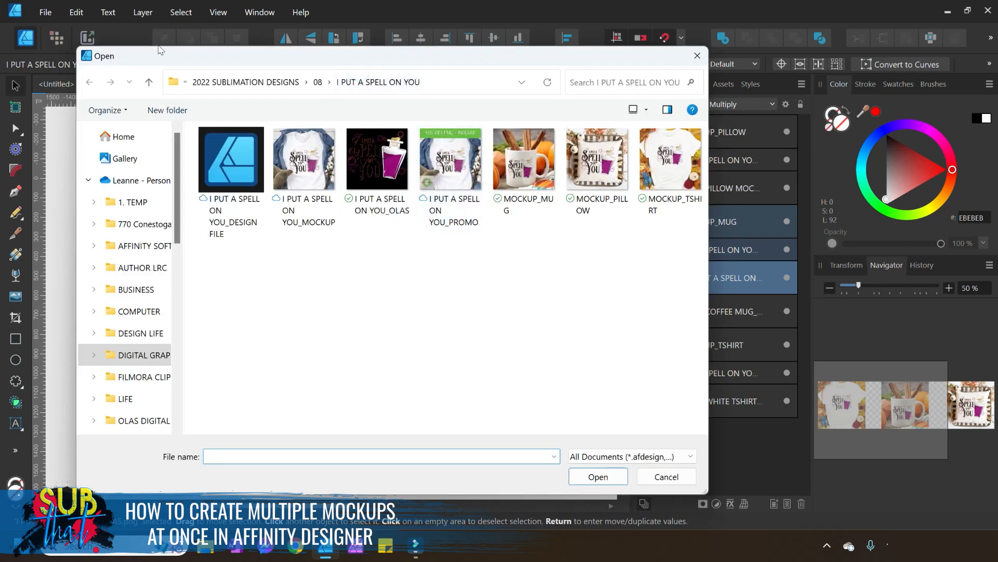
pyautogui.click(149, 82)
pyautogui.click(150, 83)
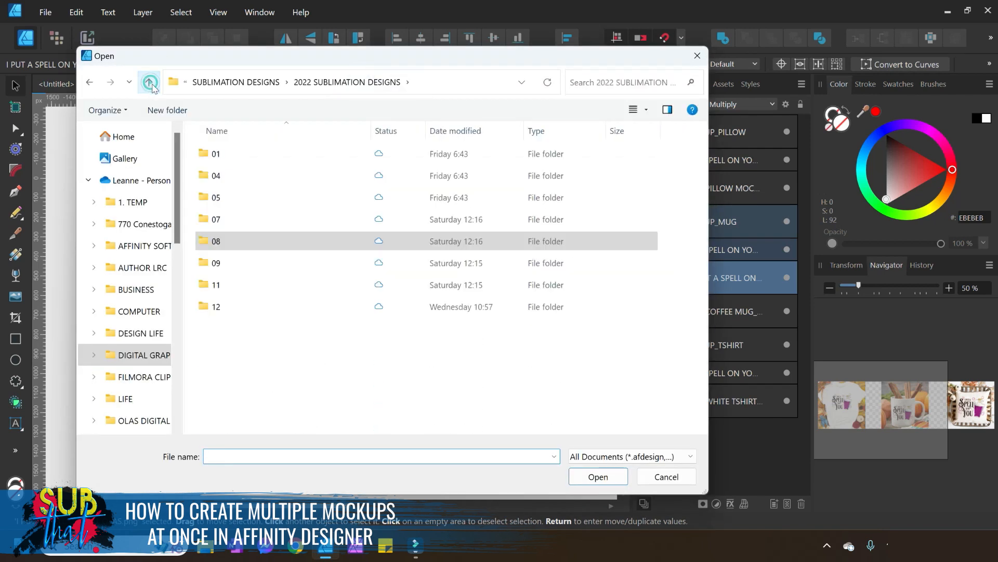
pyautogui.doubleClick(246, 262)
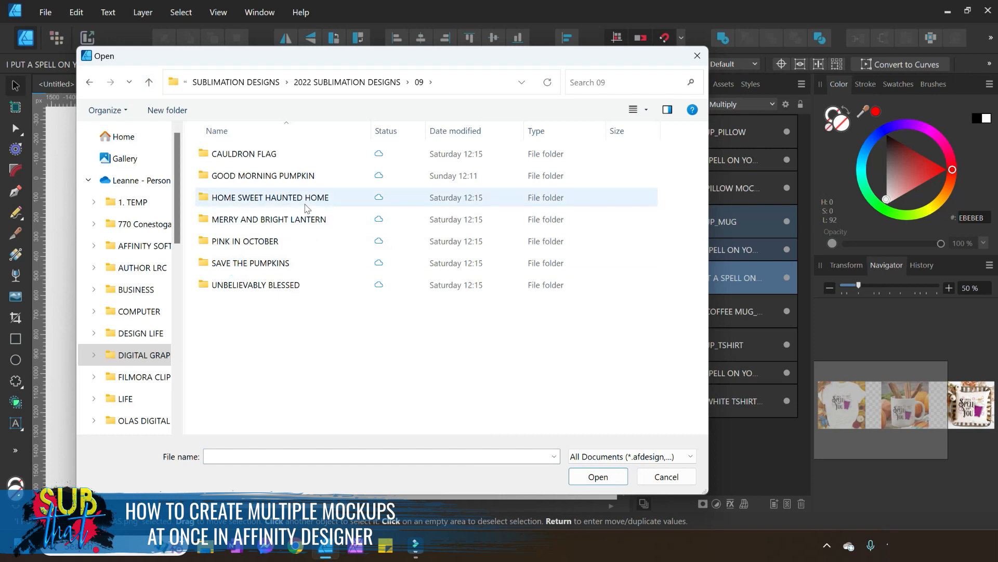
pyautogui.click(291, 176)
pyautogui.doubleClick(291, 176)
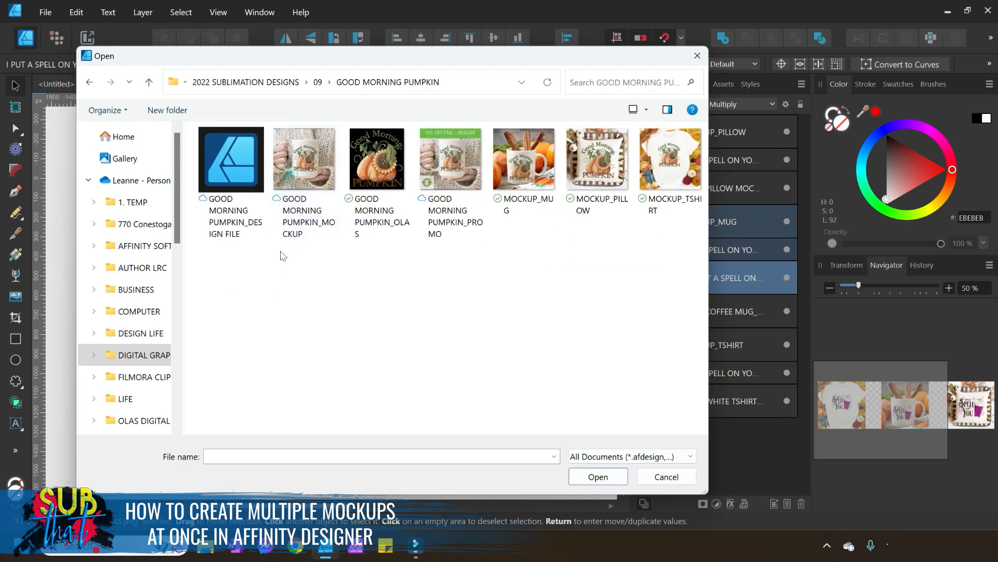
pyautogui.click(361, 170)
pyautogui.click(598, 476)
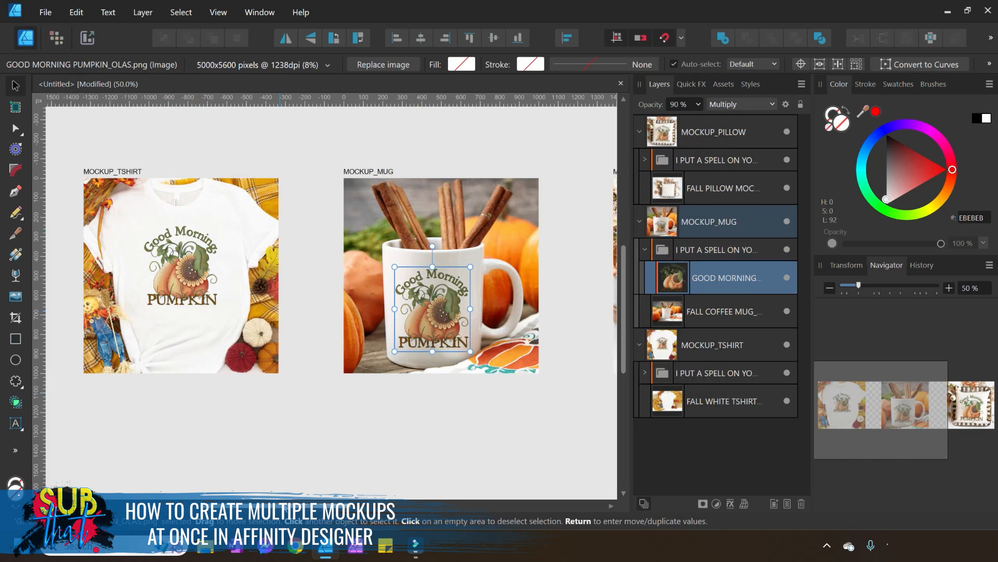
# - Select the mug mockup's design symbol and nudge it slightly upward on the mug
pyautogui.moveTo(312, 510)
pyautogui.mouseDown()
pyautogui.moveTo(424, 511)
pyautogui.moveTo(362, 486)
pyautogui.moveTo(326, 505)
pyautogui.mouseUp()
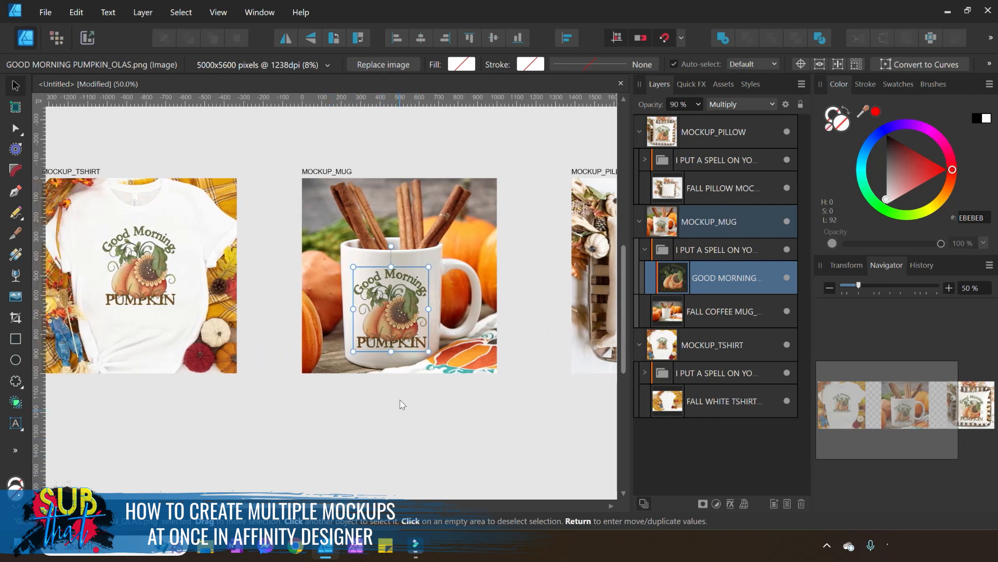
pyautogui.click(708, 248)
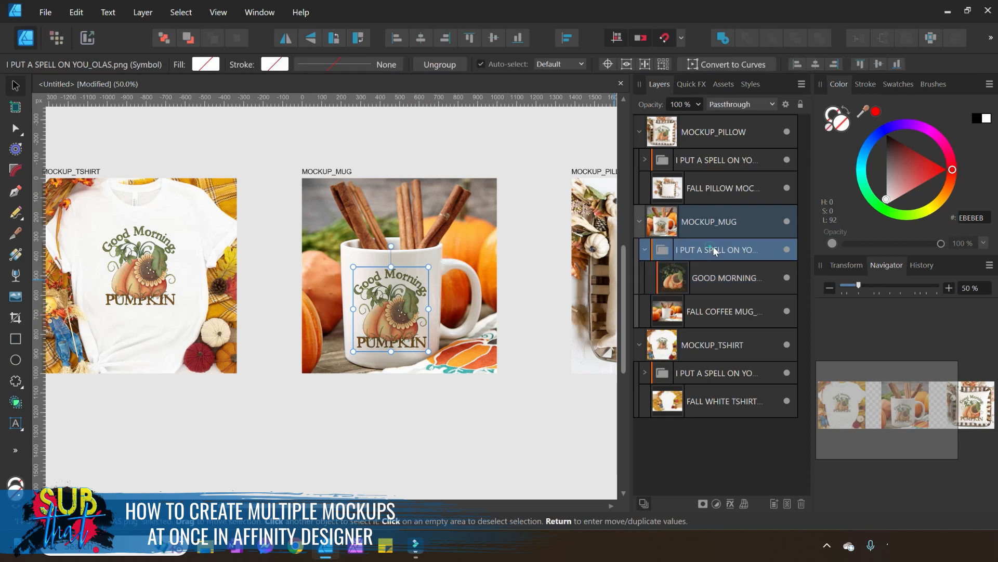
pyautogui.press('Up')
pyautogui.press('Up')
pyautogui.press('Up')
pyautogui.press('Up')
pyautogui.press('Up')
pyautogui.press('Up')
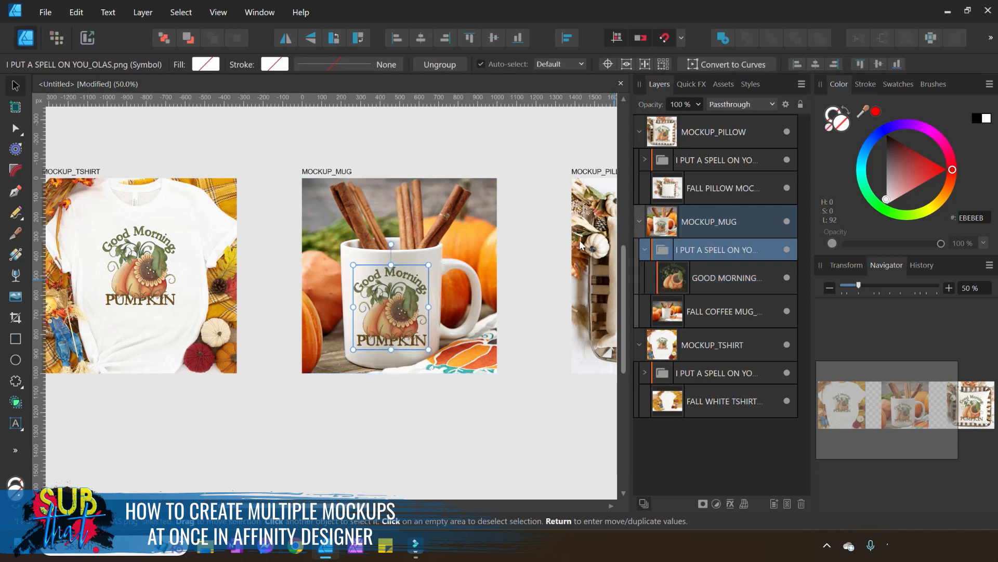
# - Enlarge the mug's design symbol slightly, reposition it a little right and down to centre it on the mug, and deselect it
pyautogui.moveTo(354, 265); pyautogui.dragTo(349, 258)
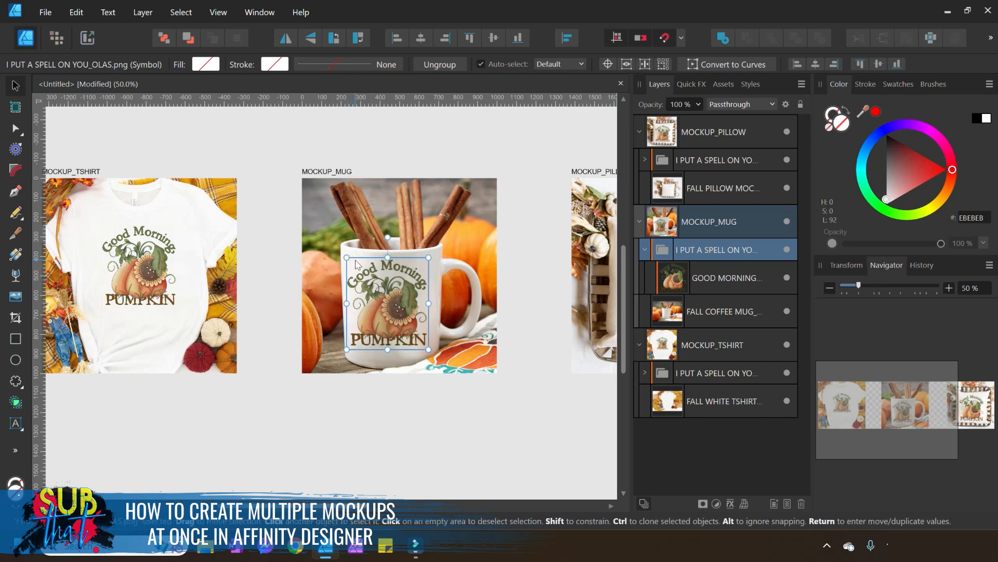
pyautogui.press('Right')
pyautogui.press('Right')
pyautogui.press('Right')
pyautogui.press('Right')
pyautogui.press('Right')
pyautogui.press('Right')
pyautogui.press('Right')
pyautogui.press('Right')
pyautogui.press('Right')
pyautogui.press('Right')
pyautogui.press('Right')
pyautogui.press('Right')
pyautogui.press('Right')
pyautogui.press('Down')
pyautogui.press('Down')
pyautogui.press('Down')
pyautogui.press('Down')
pyautogui.press('Down')
pyautogui.press('Down')
pyautogui.press('Down')
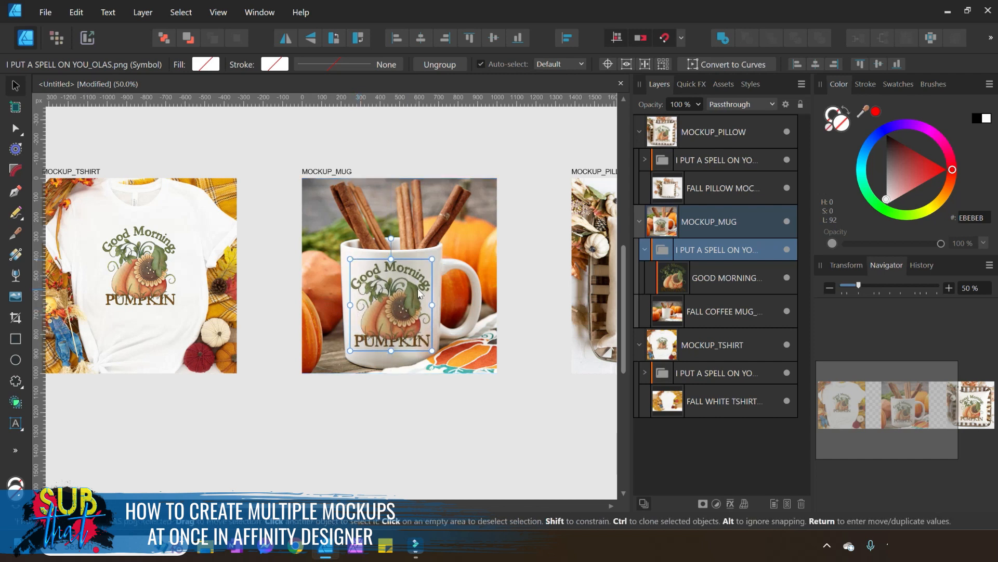
pyautogui.click(412, 470)
# - Enlarge the T-shirt's design symbol slightly, nudge it right to centre it on the shirt, and deselect it
pyautogui.click(158, 276)
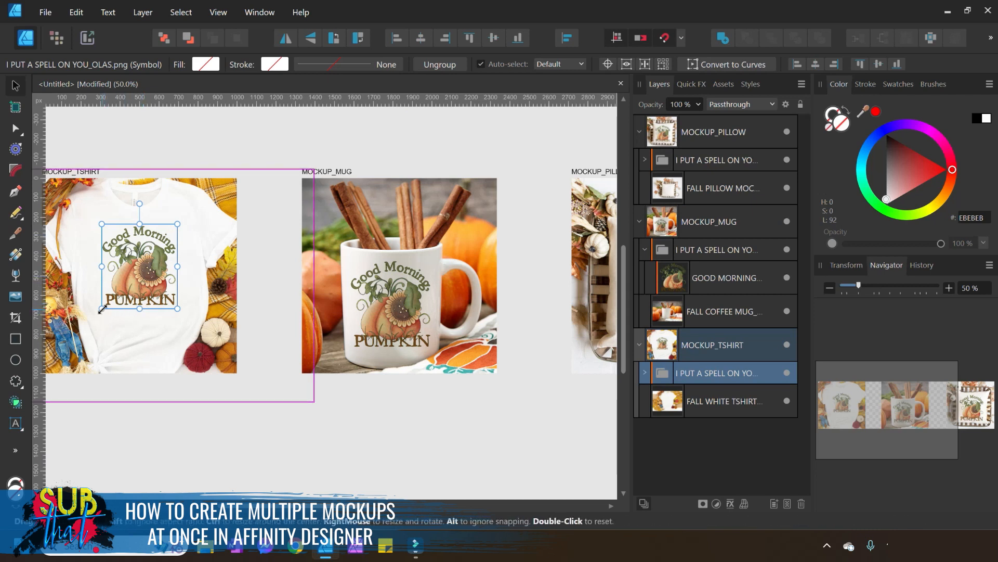
pyautogui.moveTo(102, 309); pyautogui.dragTo(95, 316)
pyautogui.press('Right')
pyautogui.press('Right')
pyautogui.press('Right')
pyautogui.press('Right')
pyautogui.press('Right')
pyautogui.press('Right')
pyautogui.press('Right')
pyautogui.press('Right')
pyautogui.press('Right')
pyautogui.press('Right')
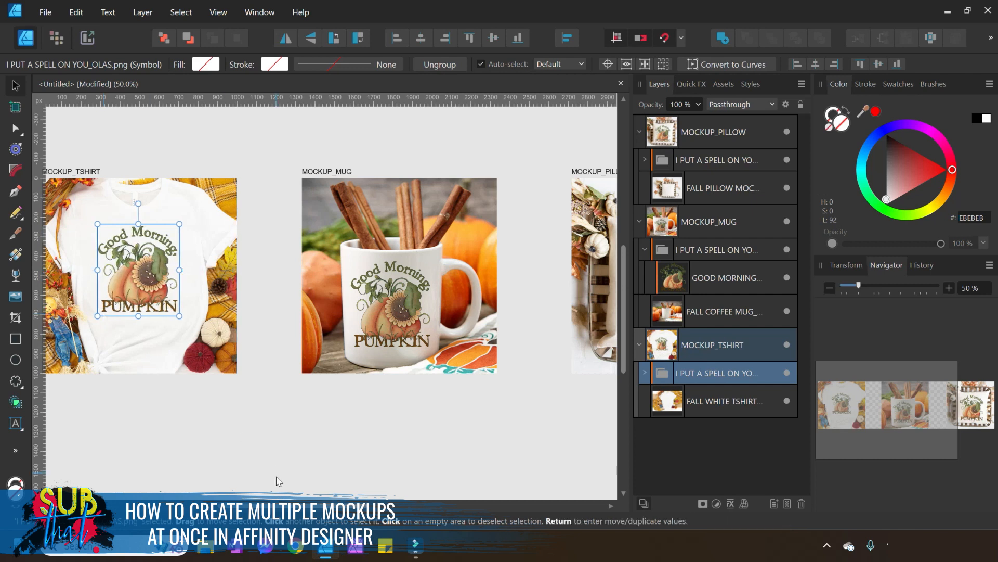
pyautogui.click(289, 483)
# - Nudge the pillow's design symbol slightly upward on the pillow and deselect it
pyautogui.hscroll(5, 276, 470)
pyautogui.hscroll(1, 391, 299)
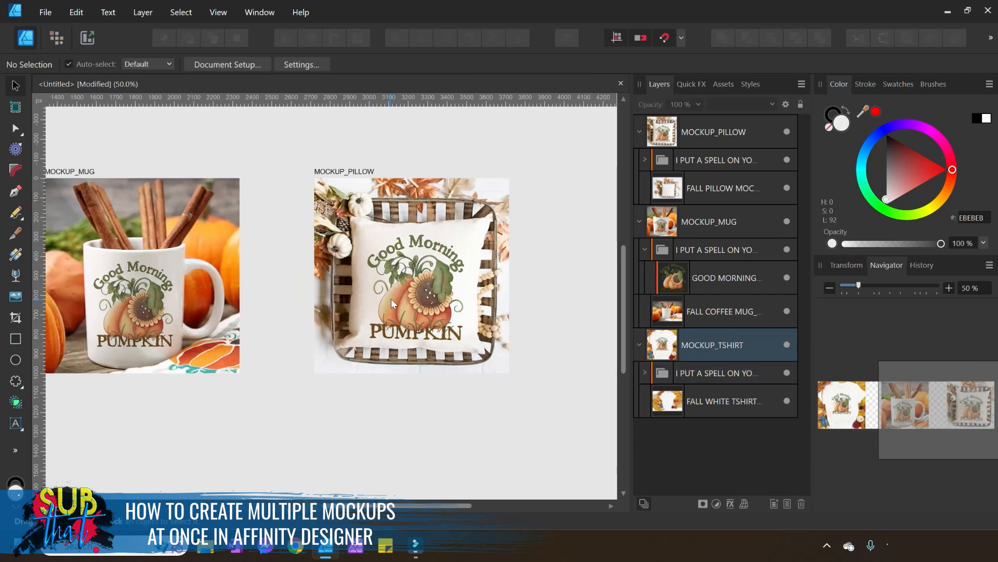
pyautogui.click(391, 299)
pyautogui.press('Up')
pyautogui.press('Up')
pyautogui.press('Up')
pyautogui.press('Up')
pyautogui.press('Up')
pyautogui.press('Up')
pyautogui.press('Up')
pyautogui.press('Up')
pyautogui.press('Up')
pyautogui.press('Up')
pyautogui.press('Up')
pyautogui.press('Up')
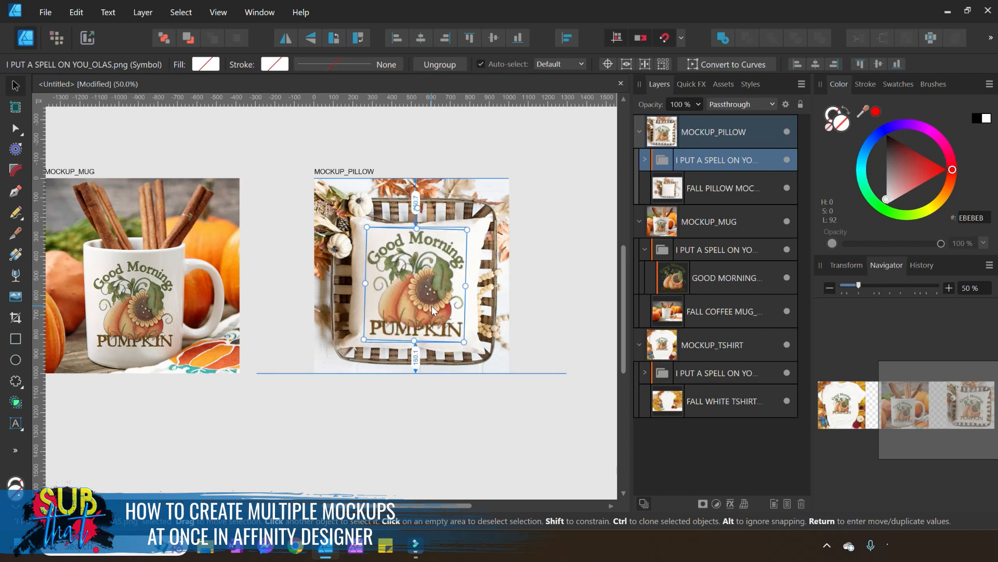
pyautogui.click(484, 445)
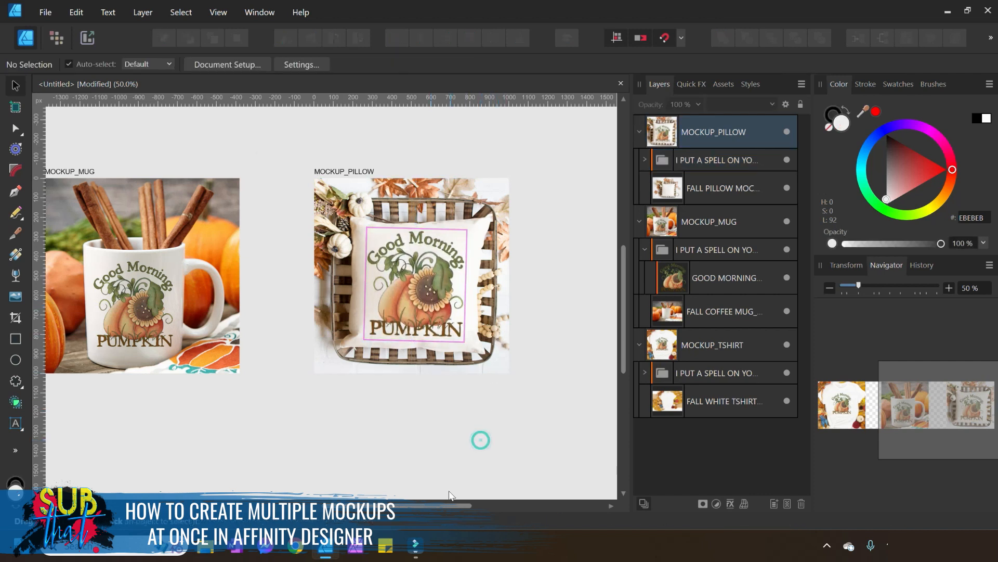
pyautogui.moveTo(441, 508)
pyautogui.mouseDown()
pyautogui.moveTo(361, 510)
pyautogui.moveTo(461, 509)
pyautogui.mouseUp()
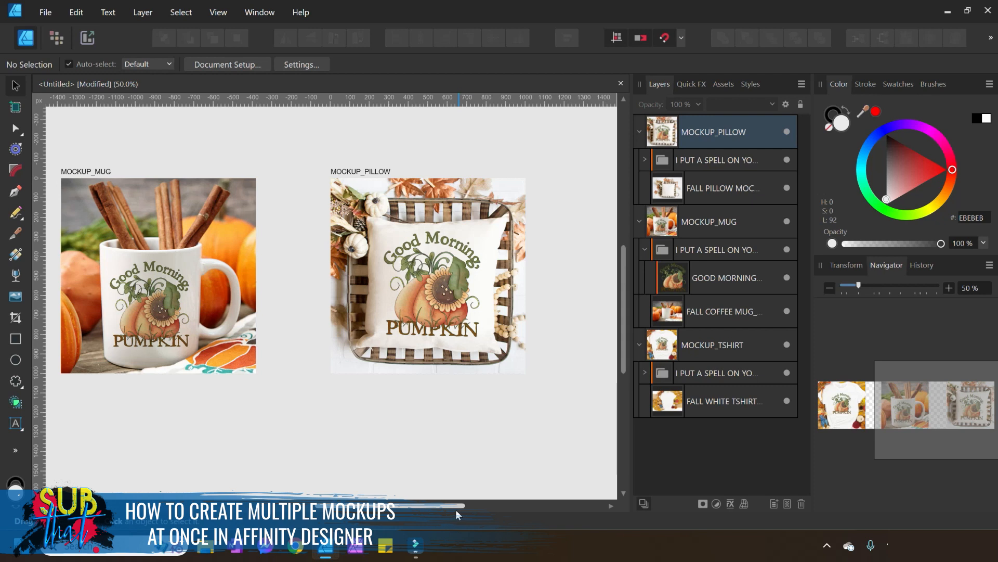
pyautogui.moveTo(455, 509); pyautogui.dragTo(397, 498)
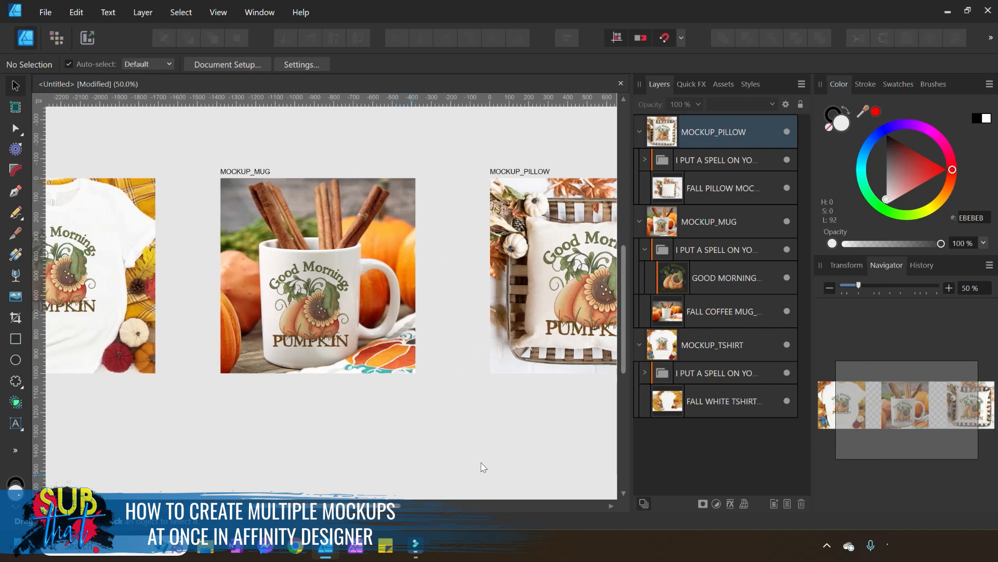
pyautogui.click(729, 278)
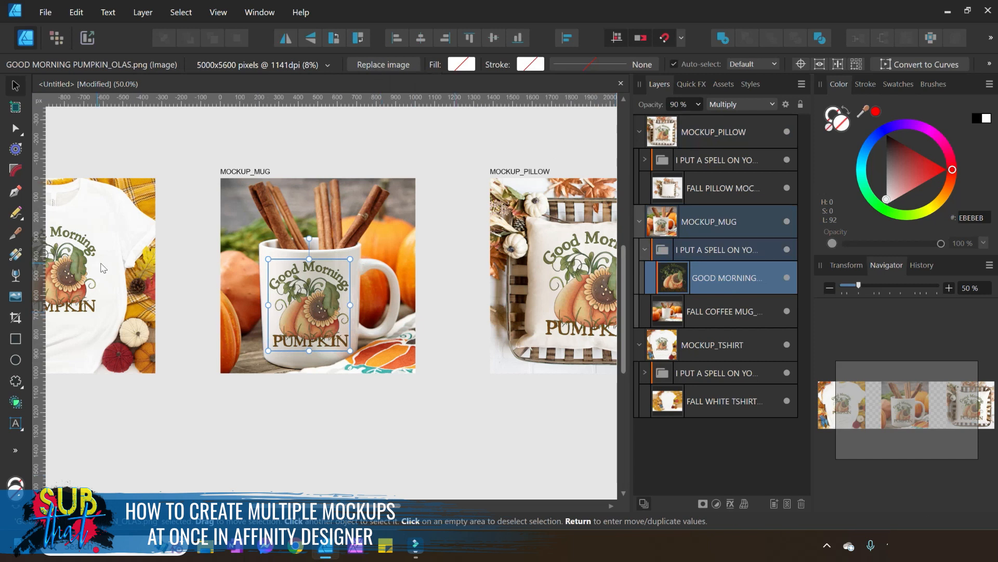
pyautogui.click(450, 422)
pyautogui.hscroll(3, 420, 509)
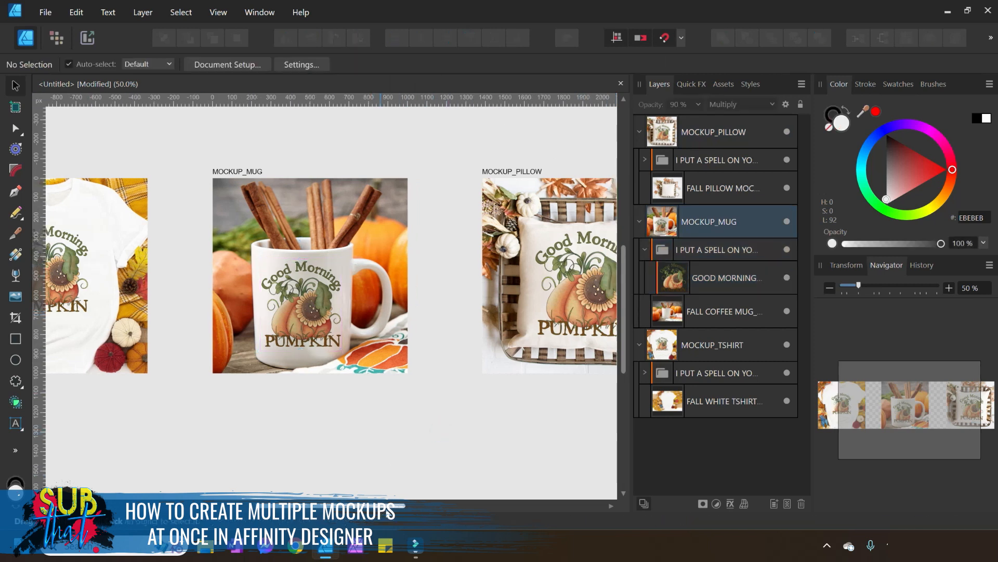
# - Export the pillow, mug and T-shirt slices as PNG into the GOOD MORNING PUMPKIN folder, overwriting the existing mockup files
pyautogui.click(86, 37)
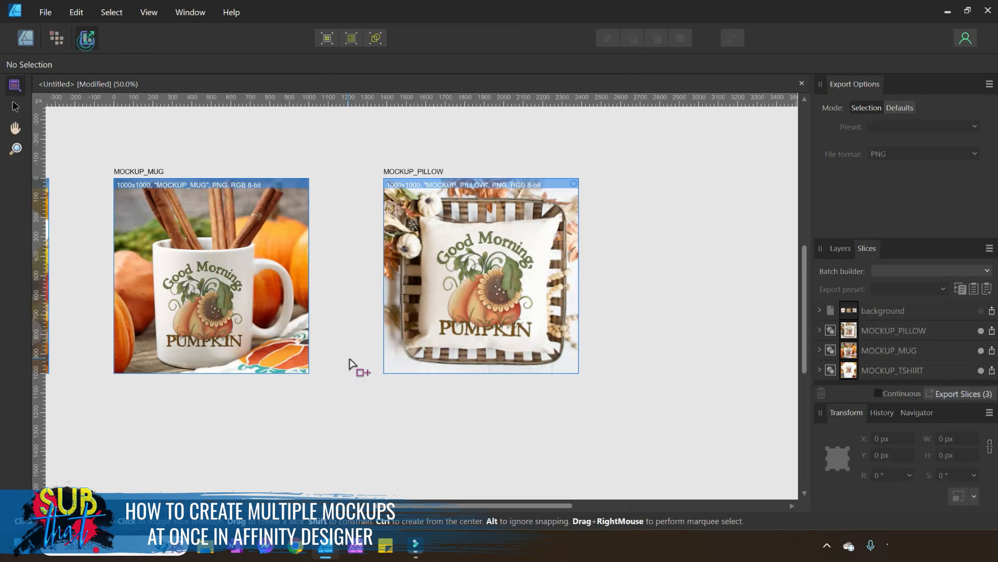
pyautogui.click(968, 397)
pyautogui.click(414, 89)
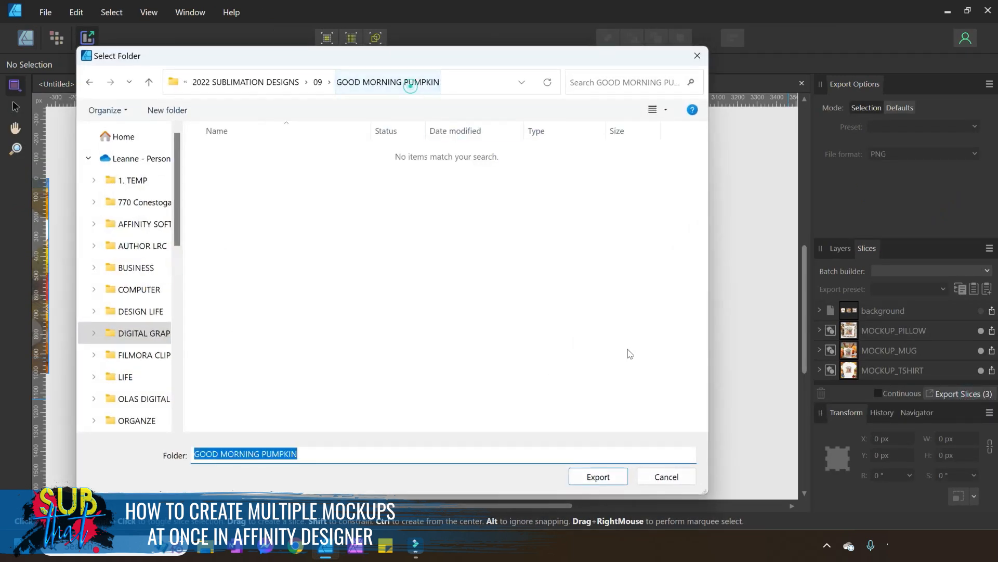
pyautogui.click(598, 476)
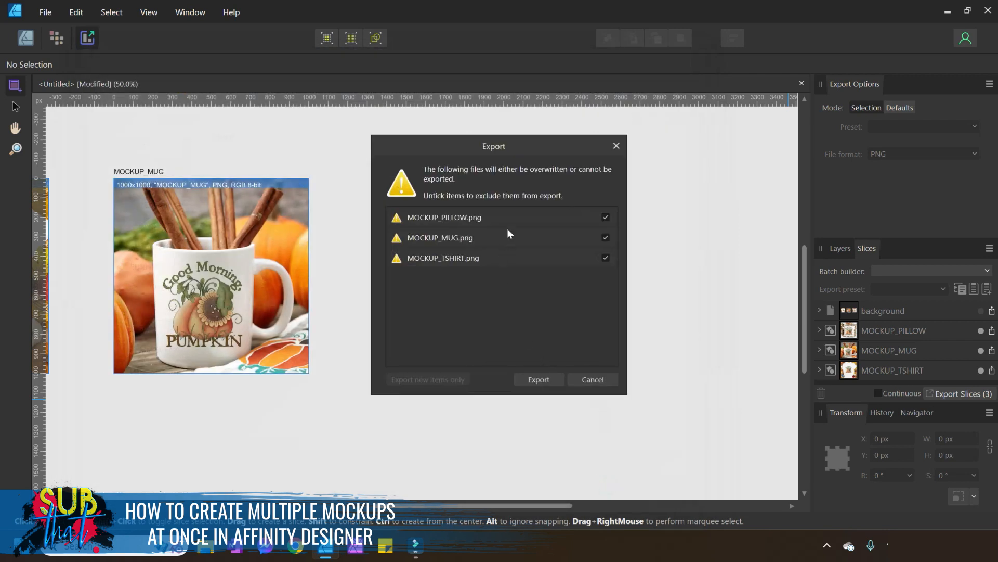
pyautogui.click(541, 379)
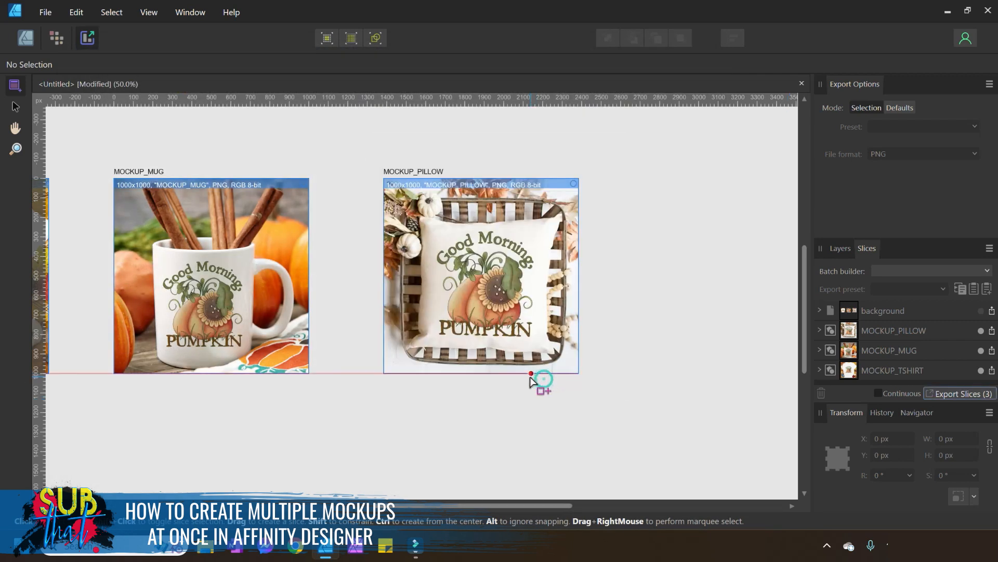
# - Check the GOOD MORNING PUMPKIN folder for the exported mockup files without opening any
pyautogui.click(46, 12)
pyautogui.click(89, 79)
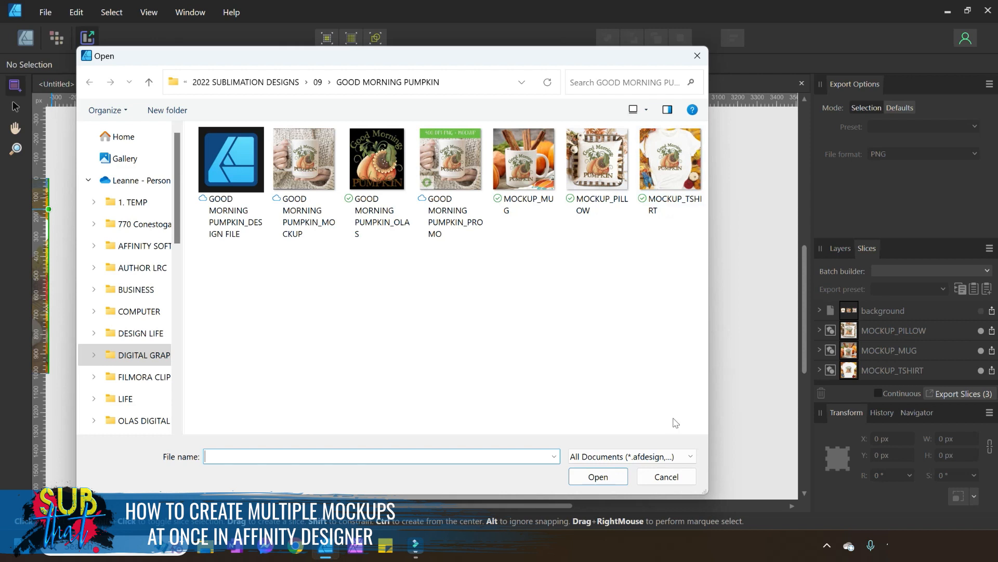
pyautogui.click(667, 477)
# - Return to the Designer Persona with the T-shirt and mug artboards in view
pyautogui.click(29, 42)
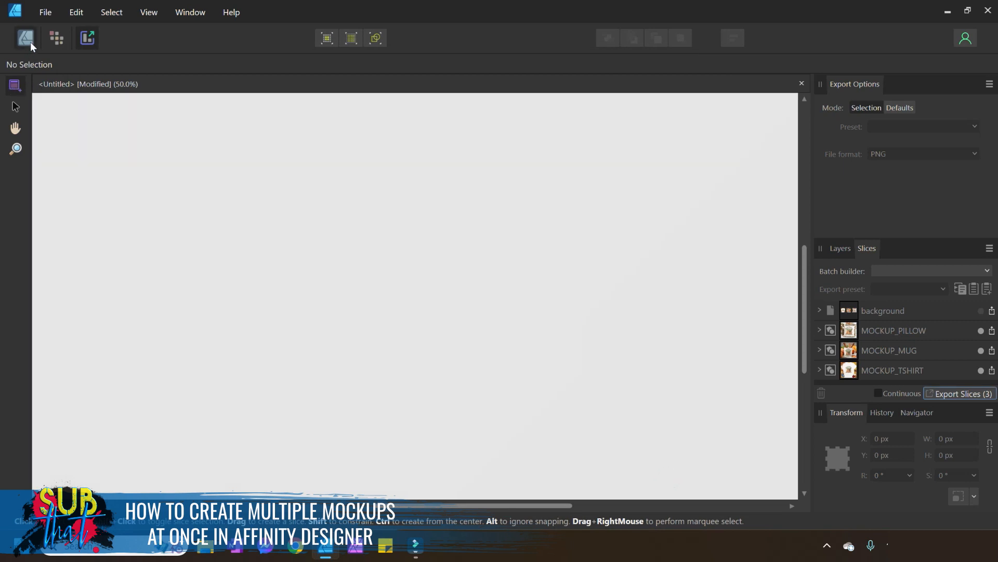
pyautogui.moveTo(416, 505); pyautogui.dragTo(359, 505)
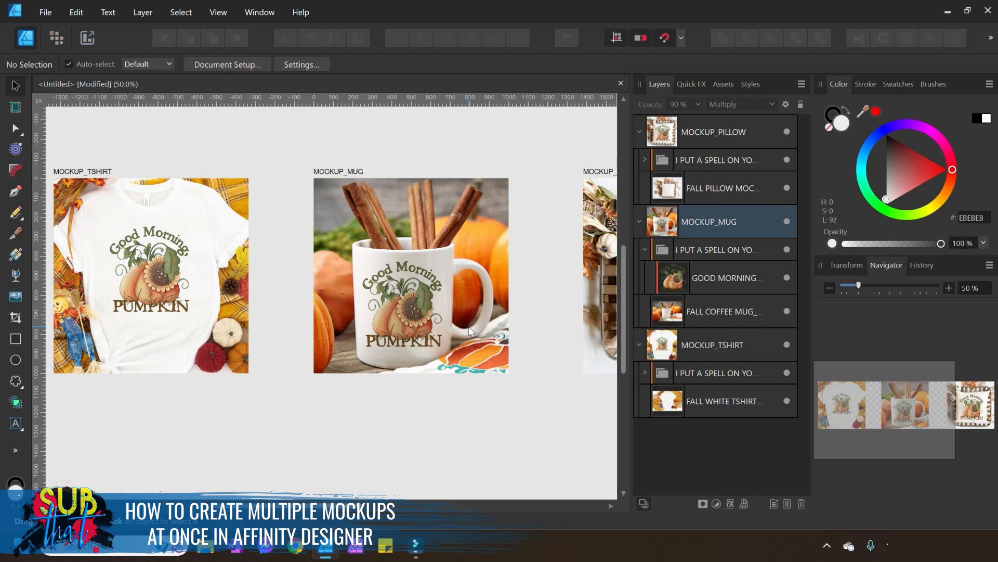
pyautogui.click(701, 277)
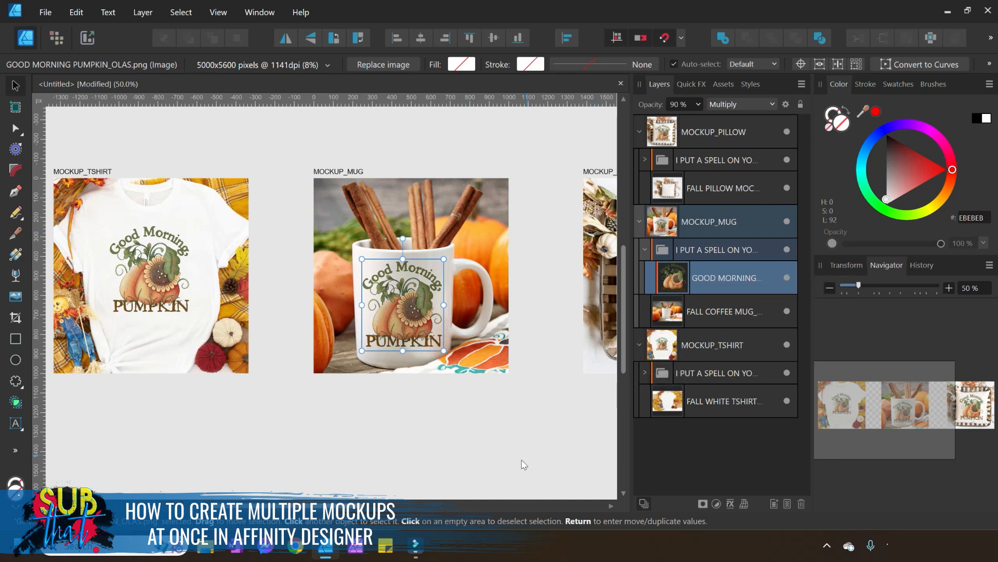
pyautogui.click(452, 447)
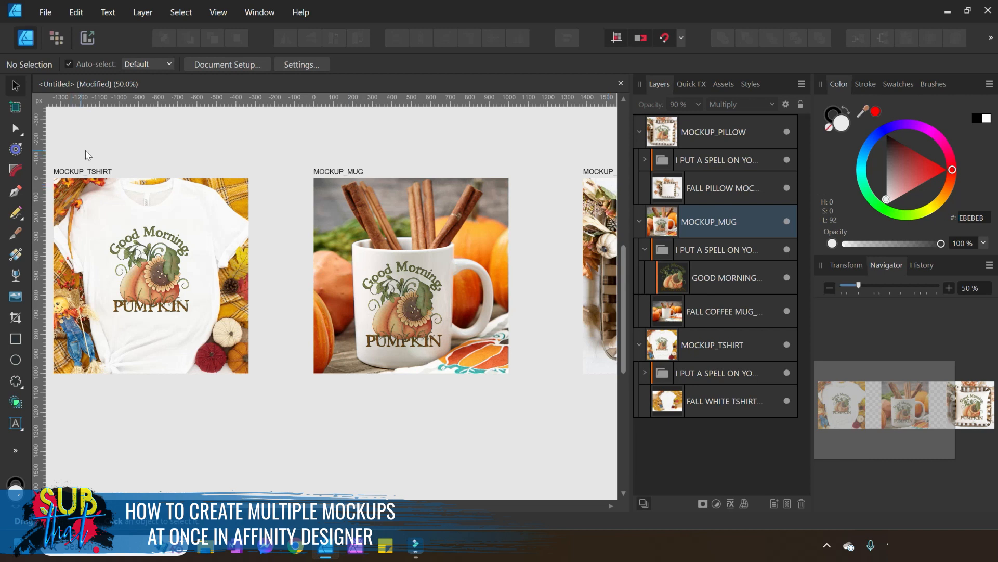
pyautogui.click(721, 281)
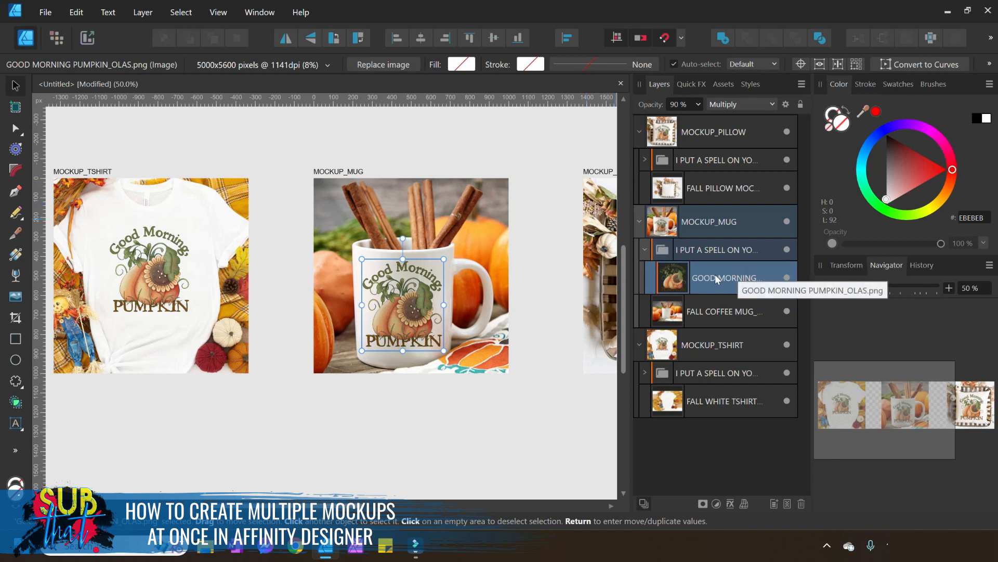
pyautogui.click(461, 472)
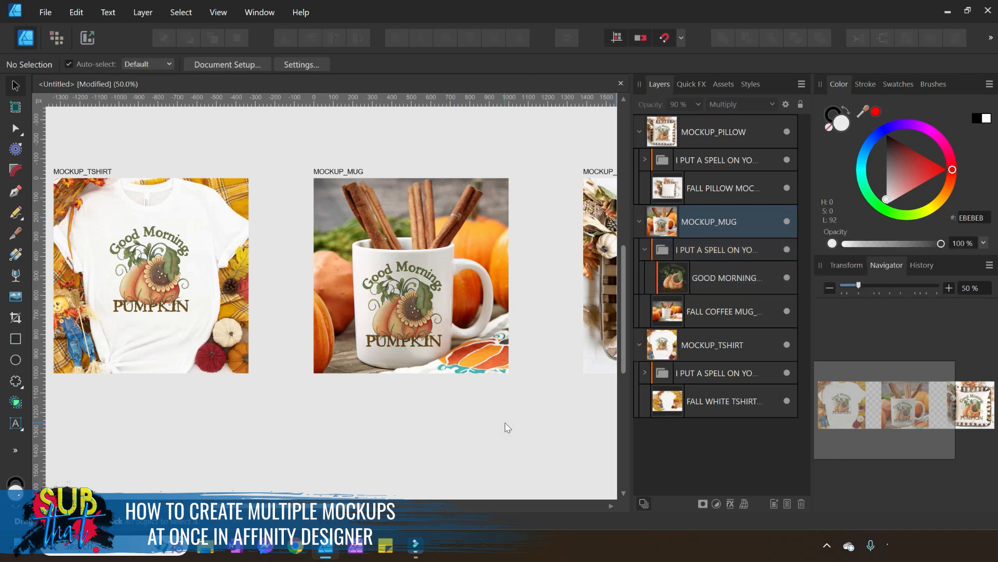